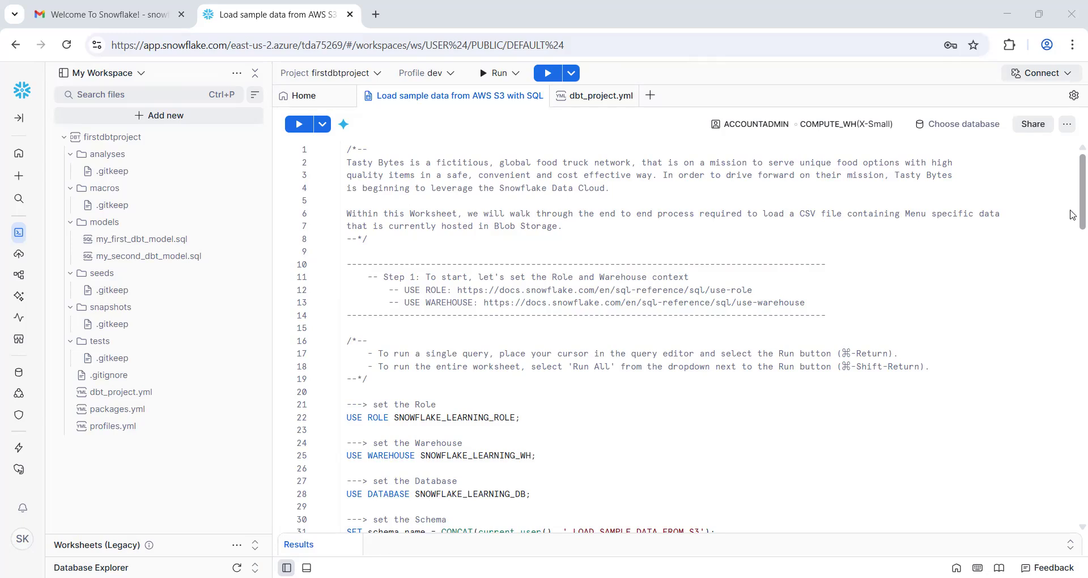
Read through the worksheet's introduction, context statements and the start of the MENU table definition
scroll(1073, 218, "down", 2)
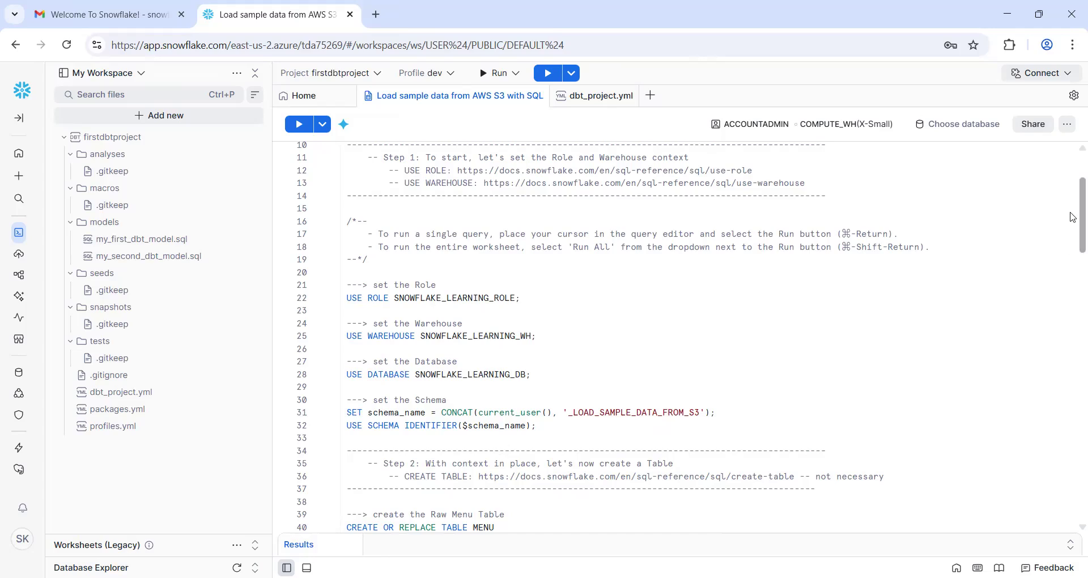
scroll(1072, 221, "down", 3)
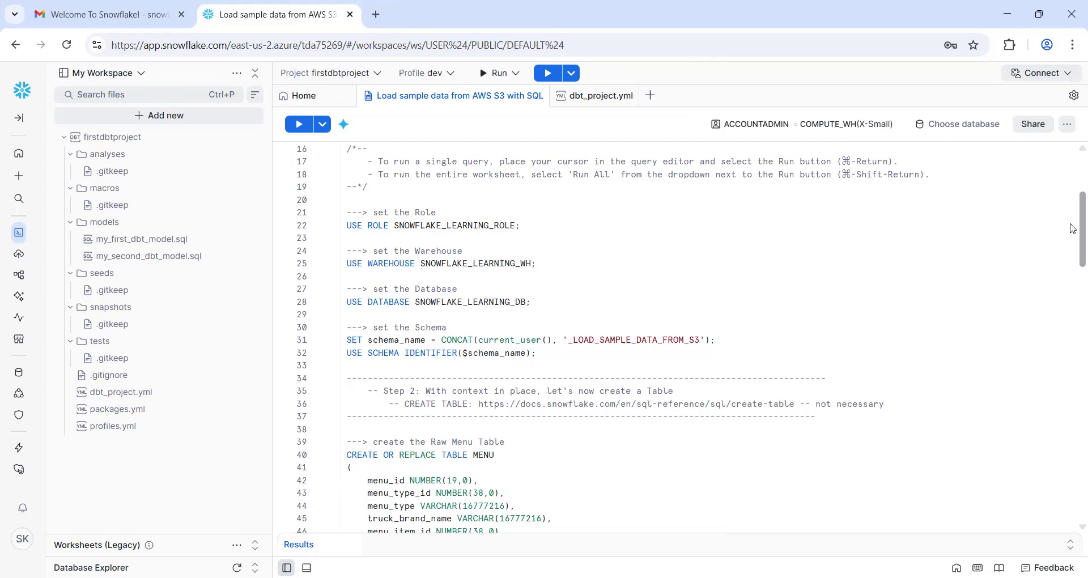
scroll(1073, 256, "down", 1)
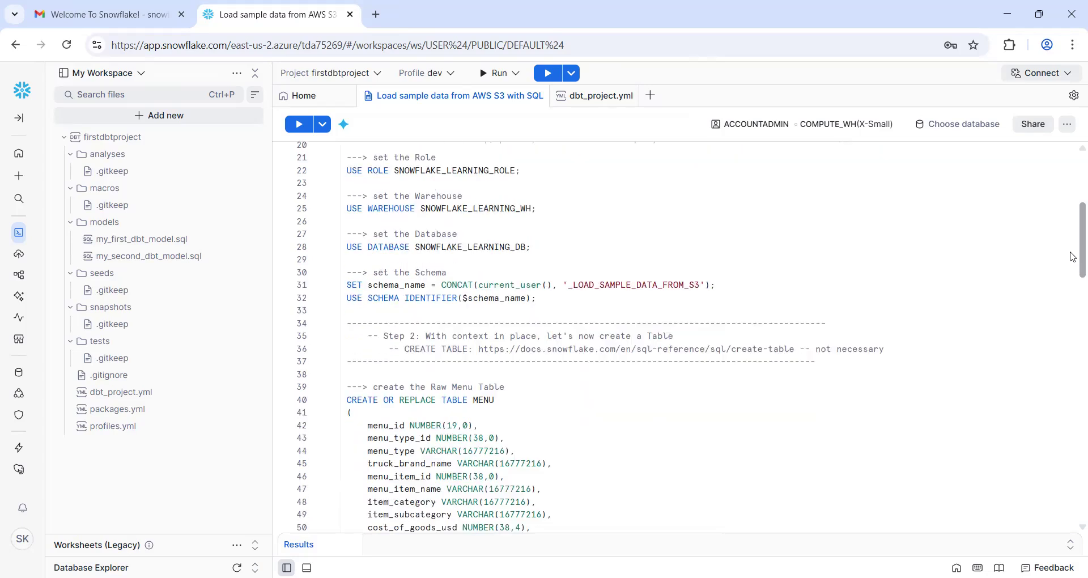
scroll(1073, 257, "down", 1)
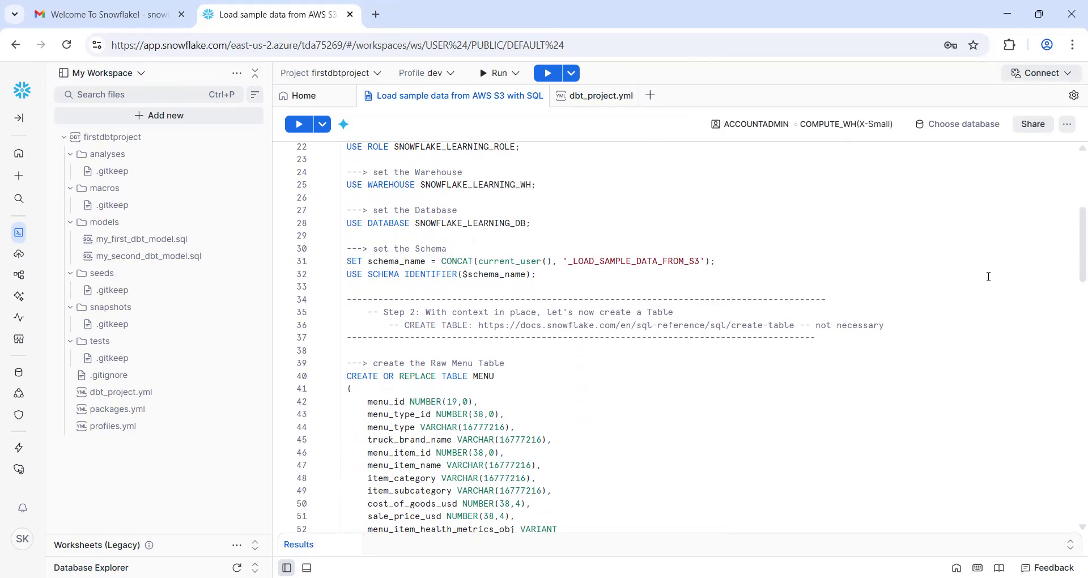
scroll(1073, 256, "up", 5)
scroll(1073, 256, "down", 4)
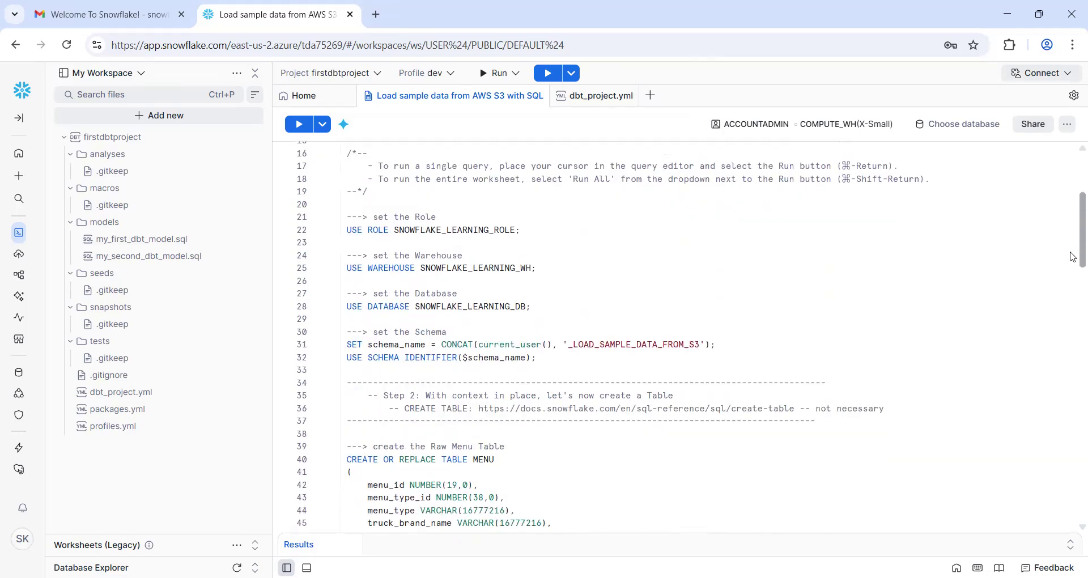
scroll(1073, 256, "down", 1)
Run the statements setting the role to SNOWFLAKE_LEARNING_ROLE, the warehouse to SNOWFLAKE_LEARNING_WH and the database to SNOWFLAKE_LEARNING_DB
left_click(532, 180)
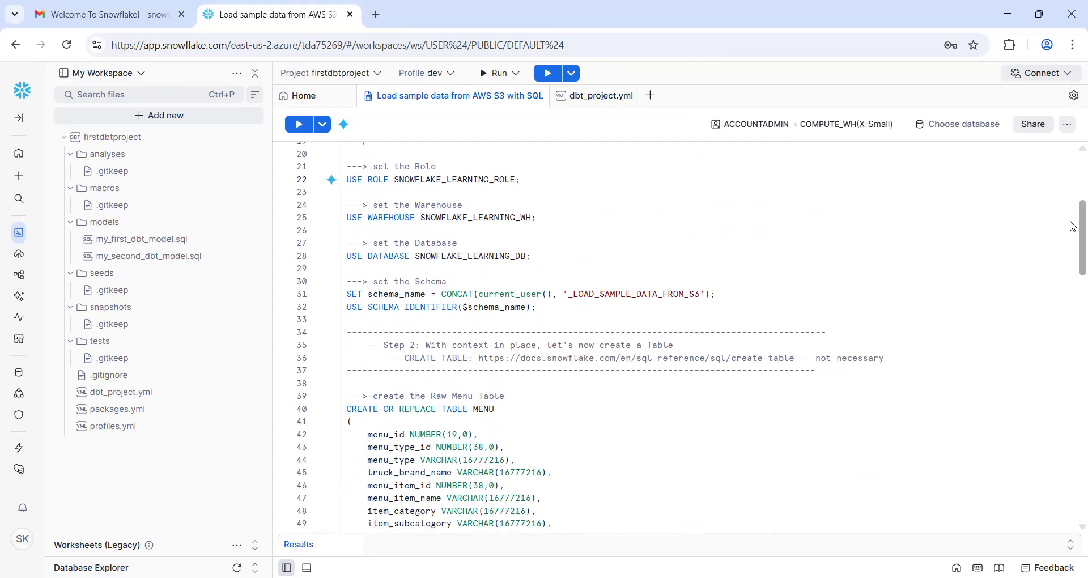
scroll(1073, 231, "up", 3)
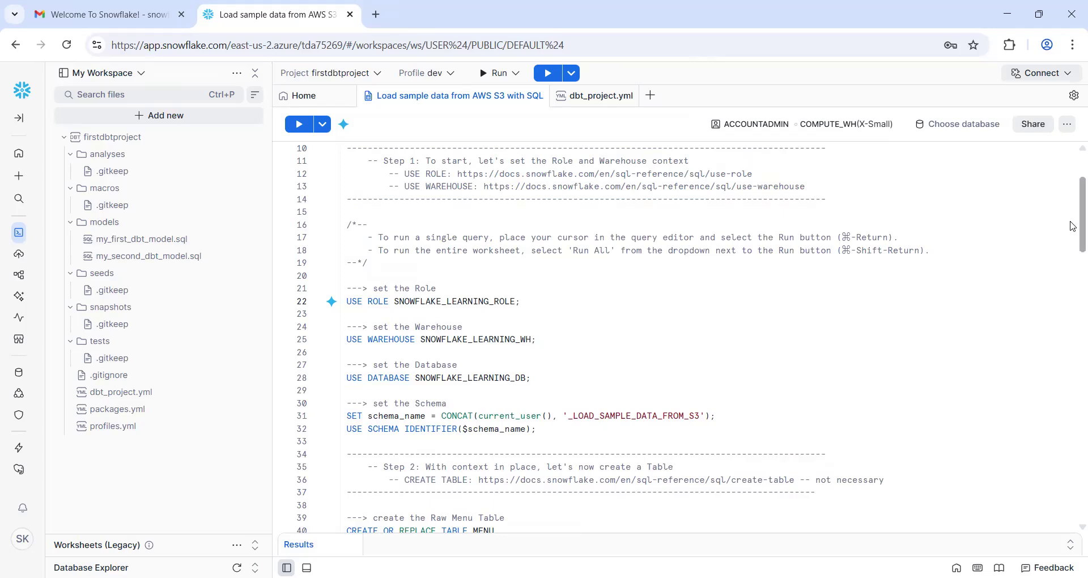
scroll(1073, 226, "down", 2)
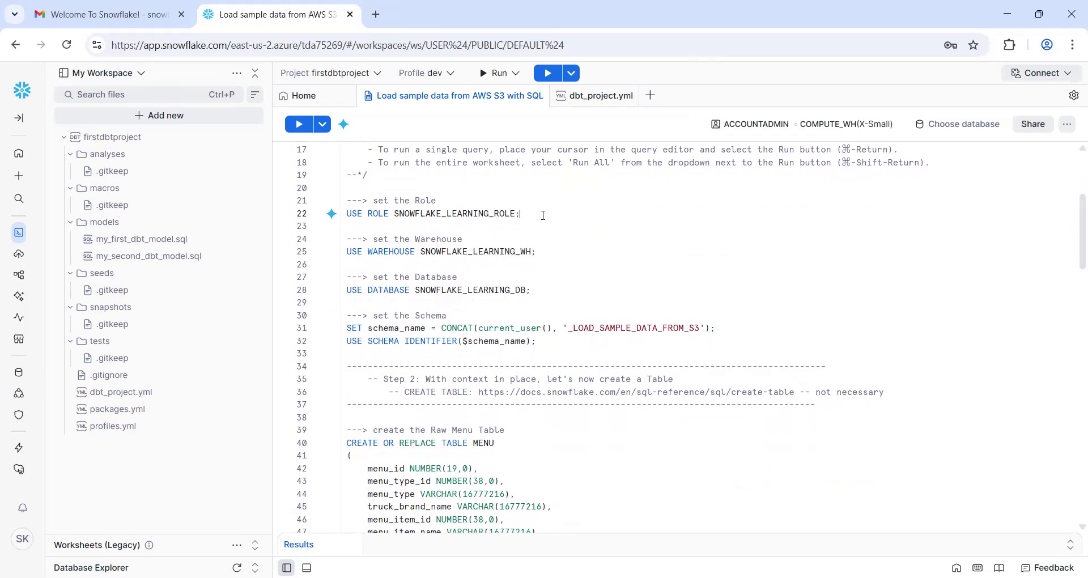
key("ctrl+Return")
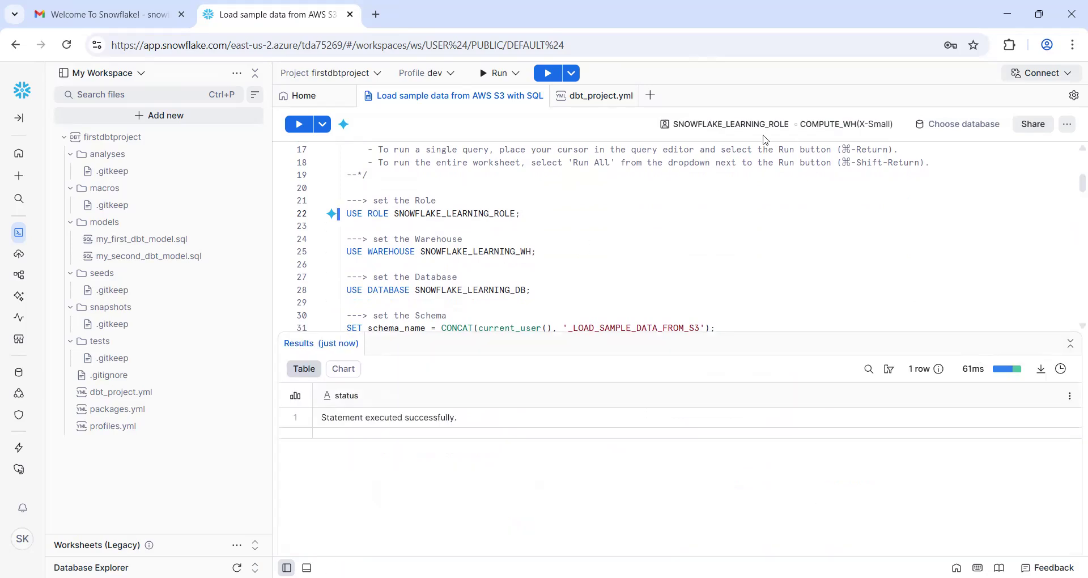
left_click(457, 251)
key("ctrl+Return")
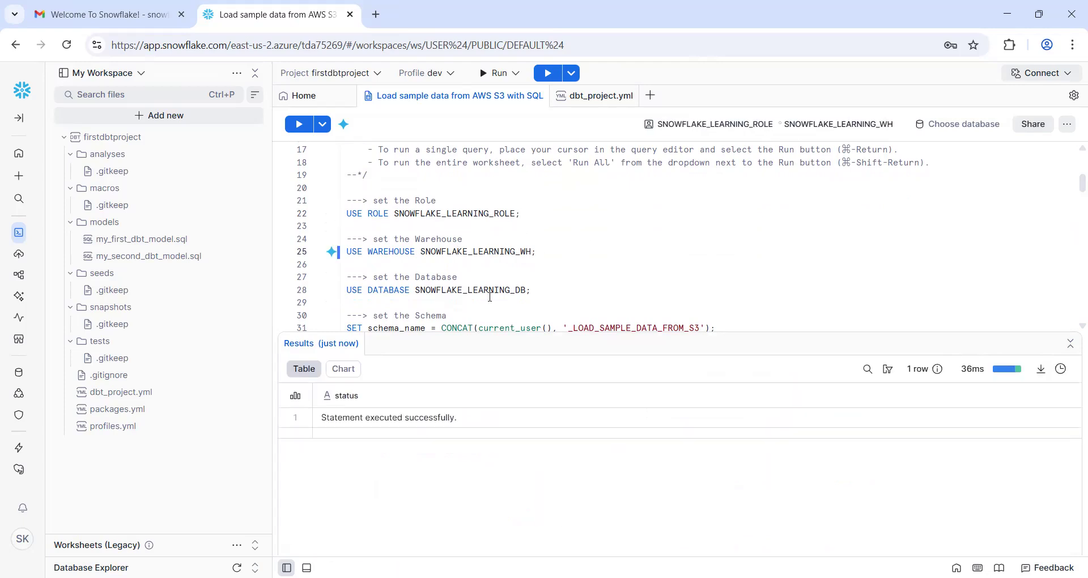
left_click(522, 288)
key("ctrl+Return")
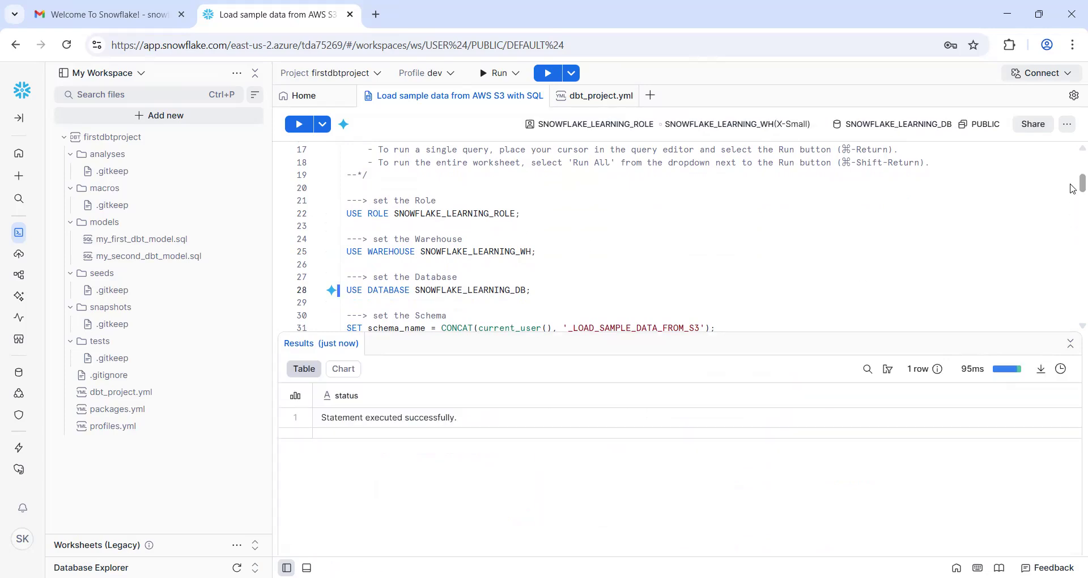
Run the SET schema_name statement with the '_LOAD_SAMPLE_DATA_FROM_S3' suffix and the USE SCHEMA IDENTIFIER($schema_name) statement
scroll(434, 190, "down", 5)
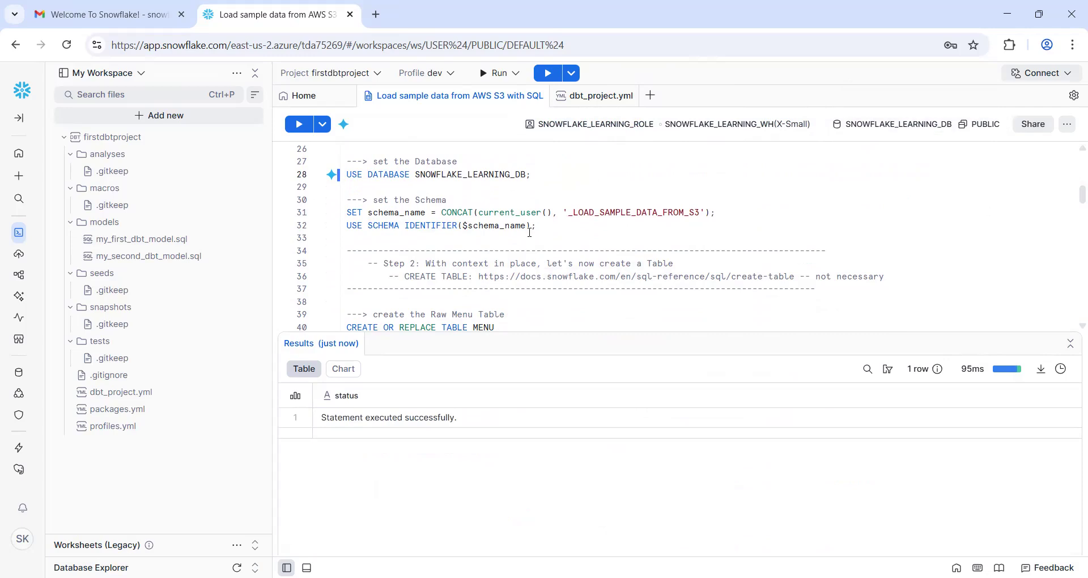
left_click(495, 214)
key("ctrl+Return")
left_click(485, 225)
key("ctrl+Return")
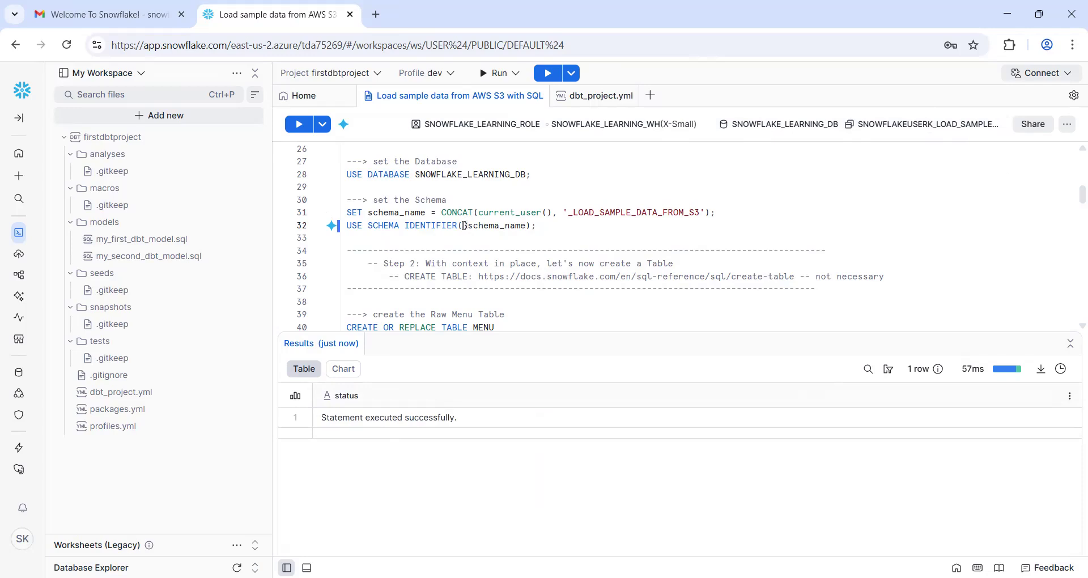
Review the schema_name variable, the MENU table's column definitions and the SELECT query that checks the empty menu table
left_click(546, 222)
left_click(407, 212)
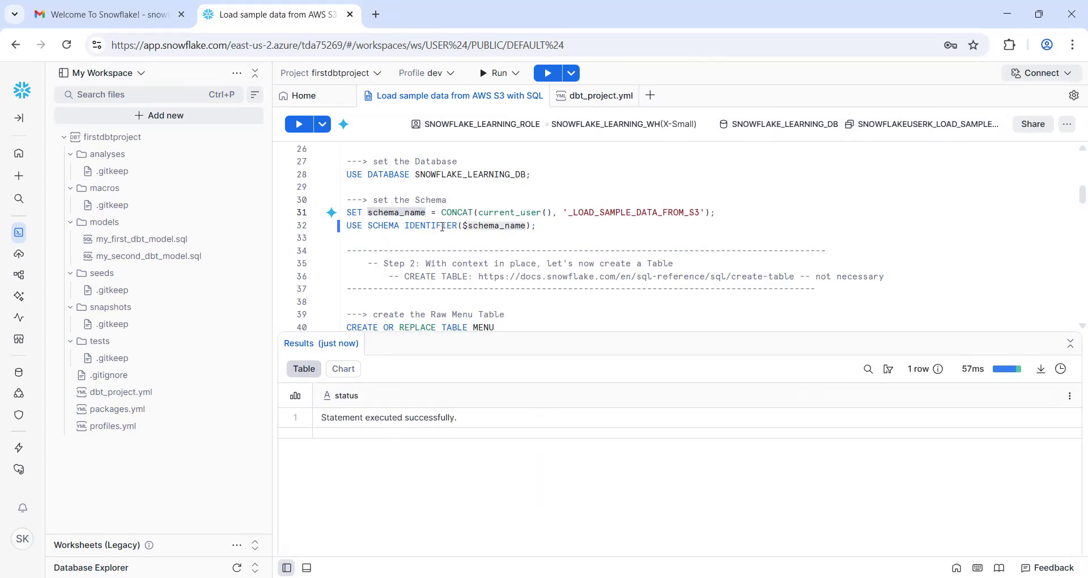
left_click(544, 223)
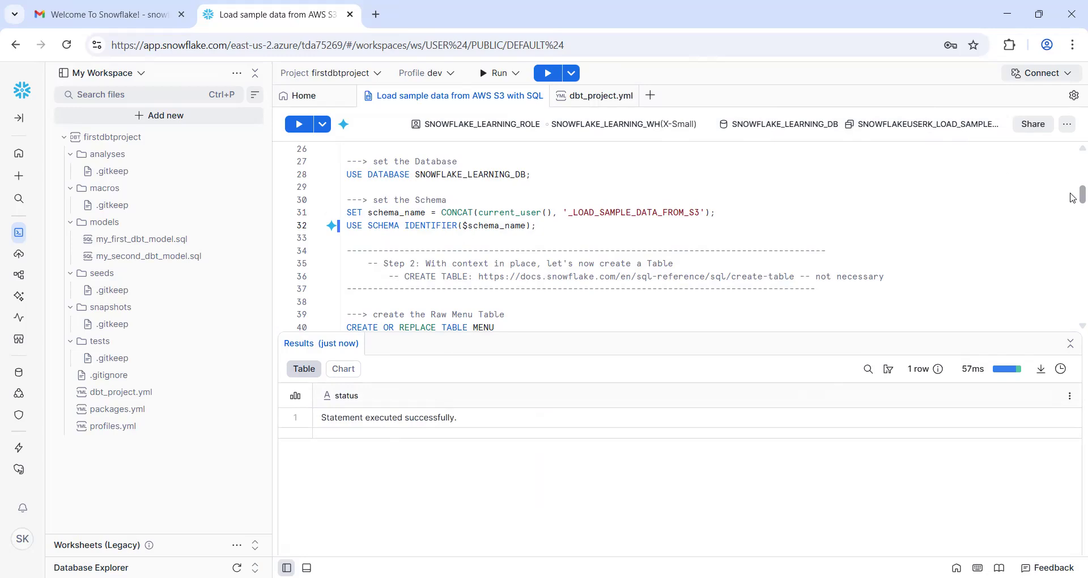
left_click_drag(1073, 198, 1073, 212)
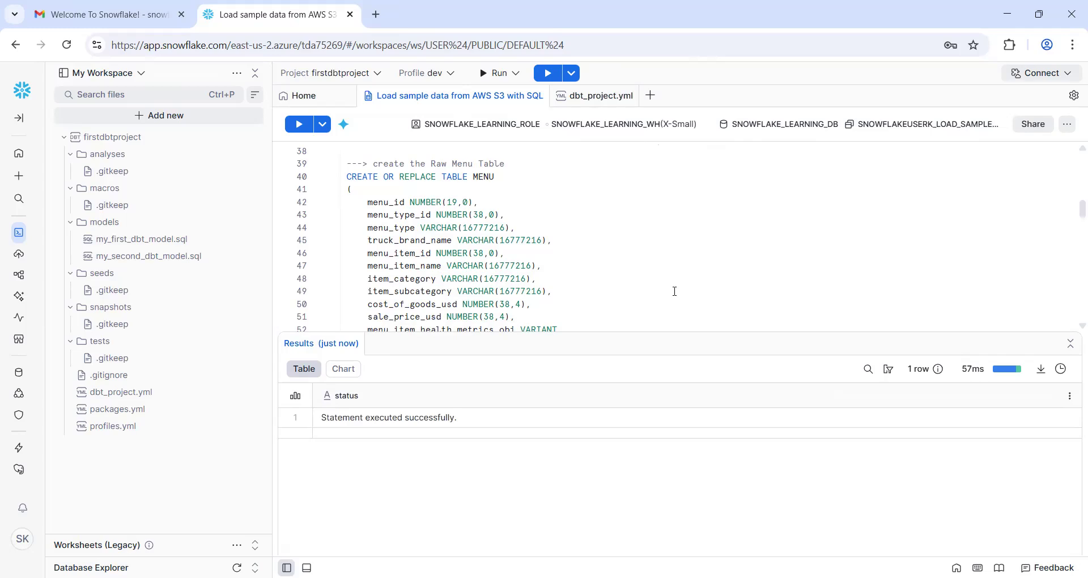
left_click_drag(1073, 214, 1073, 233)
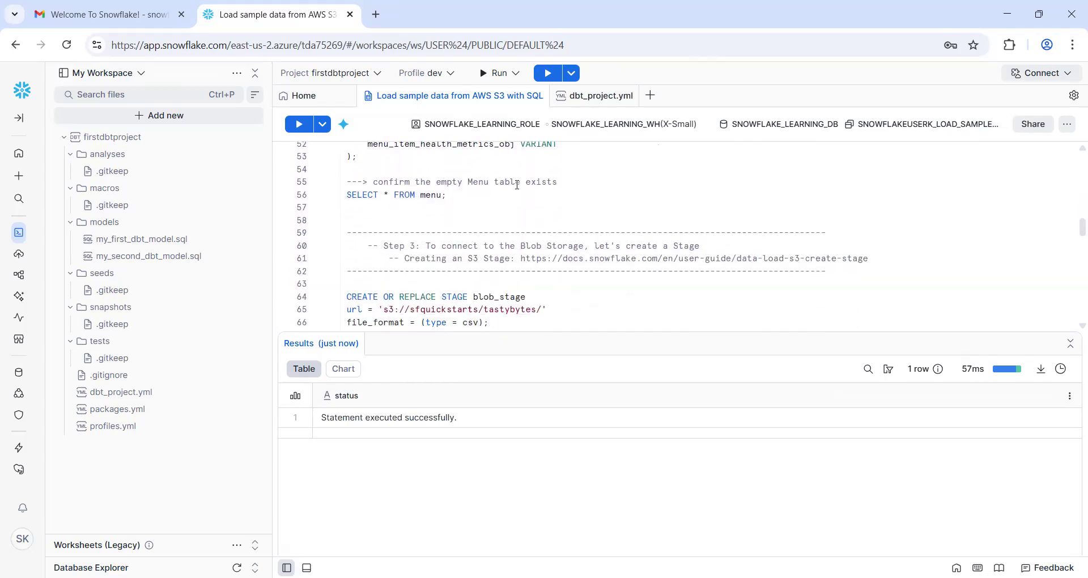
left_click_drag(346, 195, 443, 195)
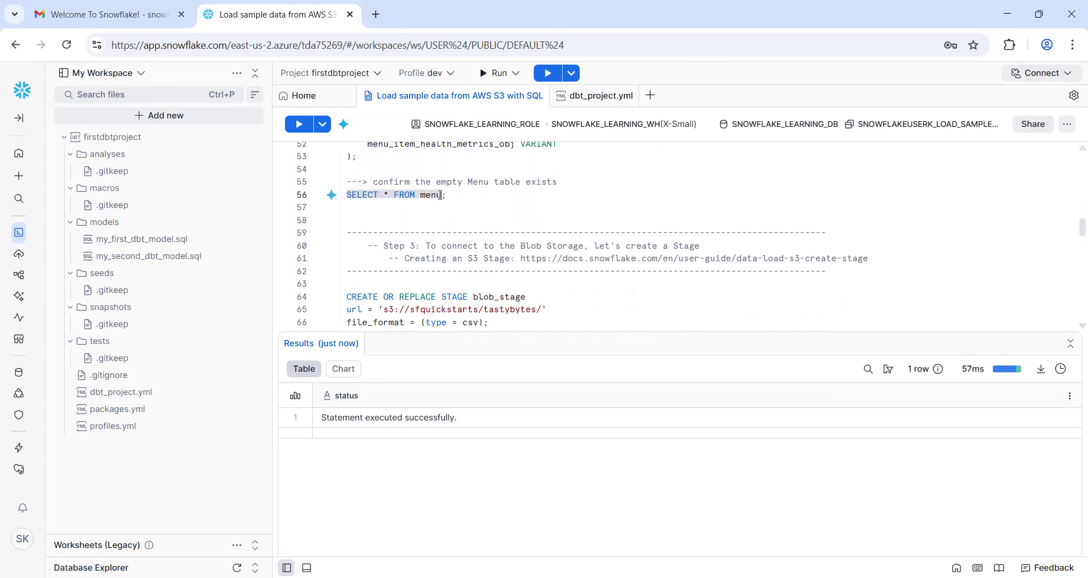
left_click(530, 194)
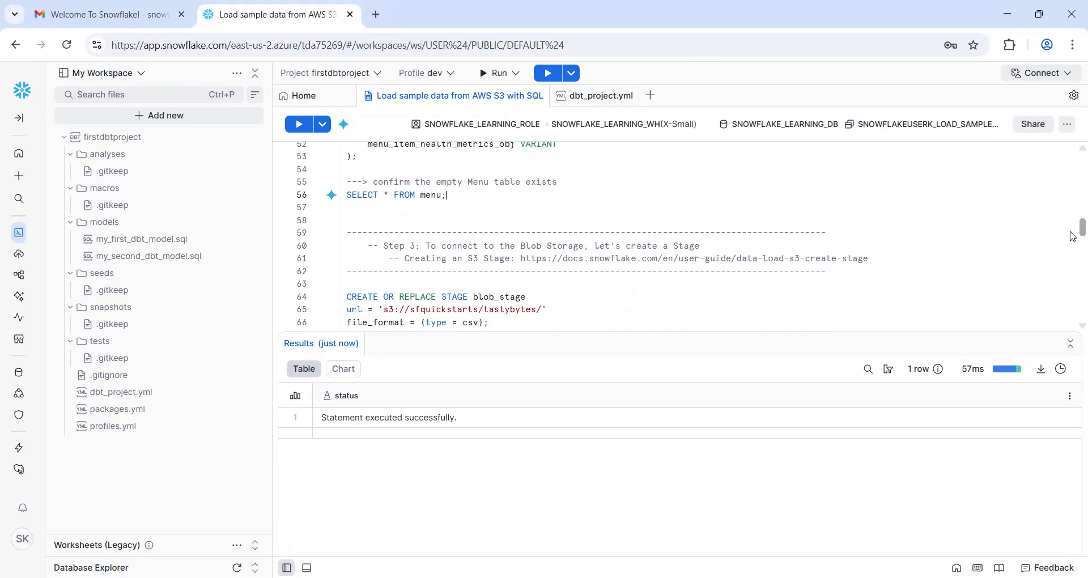
scroll(1073, 229, "down", 3)
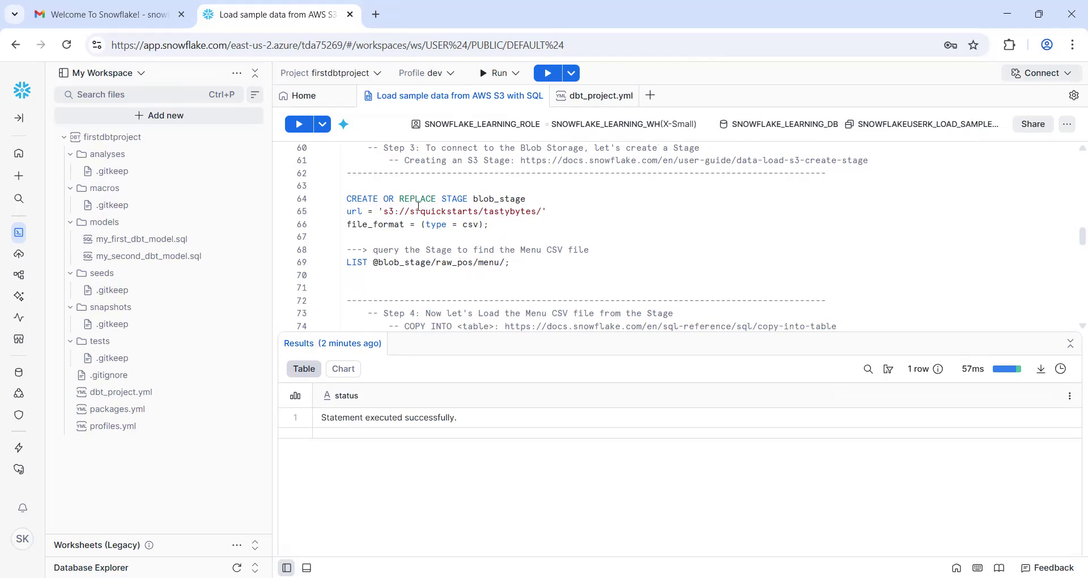
Review and run the CREATE OR REPLACE STAGE statement for blob_stage with URL s3://sfquickstarts/tastybytes/ and the csv file format
double_click(492, 199)
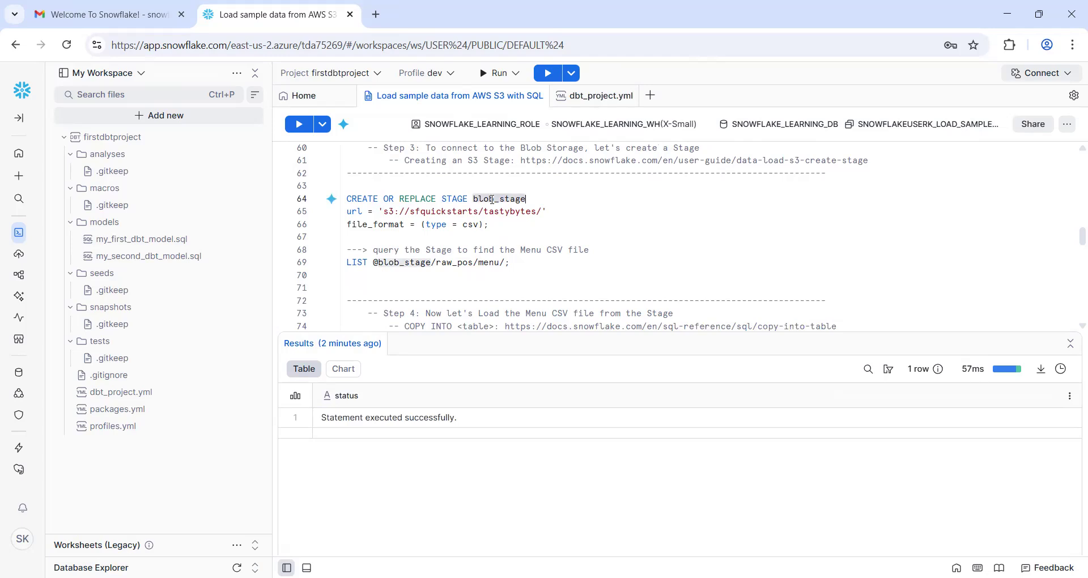
left_click(362, 215)
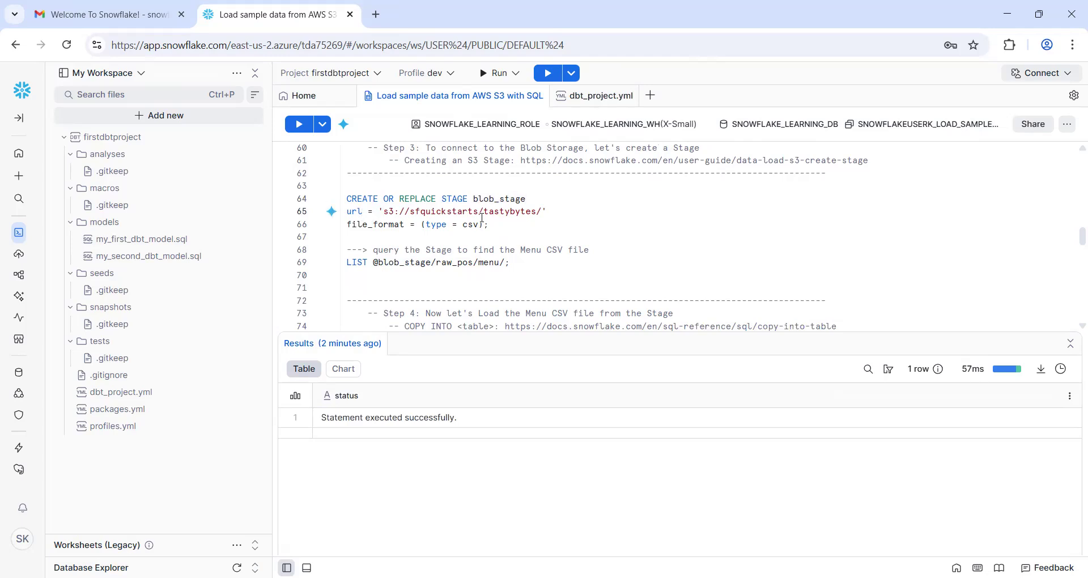
left_click_drag(383, 211, 541, 212)
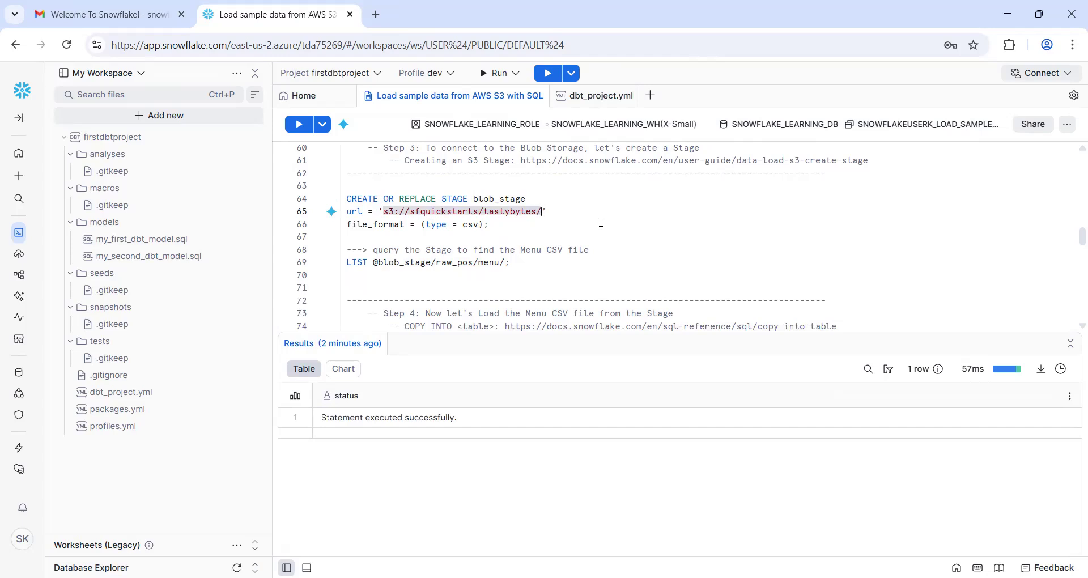
left_click(380, 226)
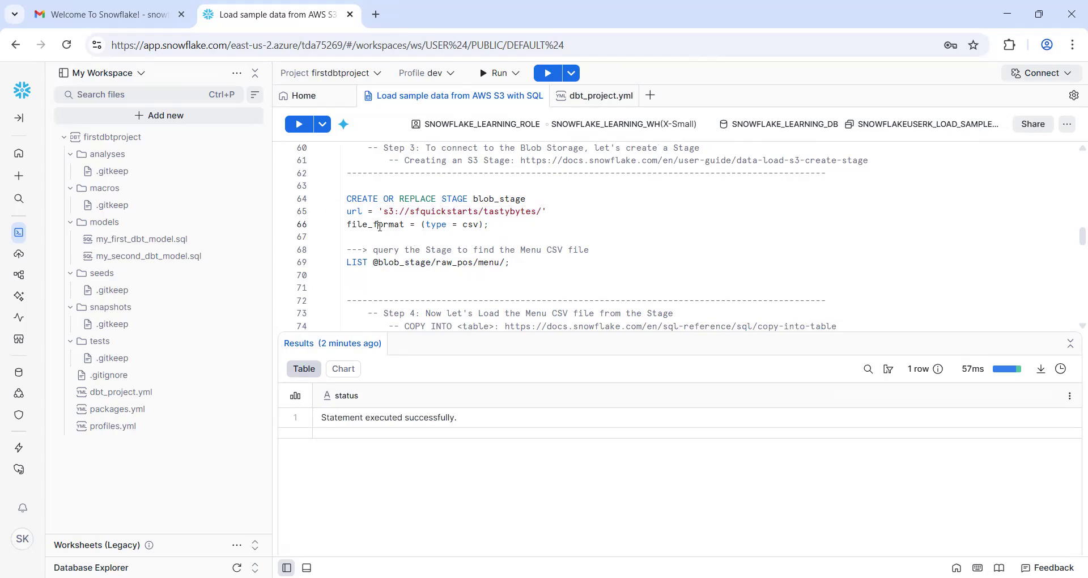
left_click(497, 224)
left_click(496, 199)
left_click(499, 225)
key("ctrl+Return")
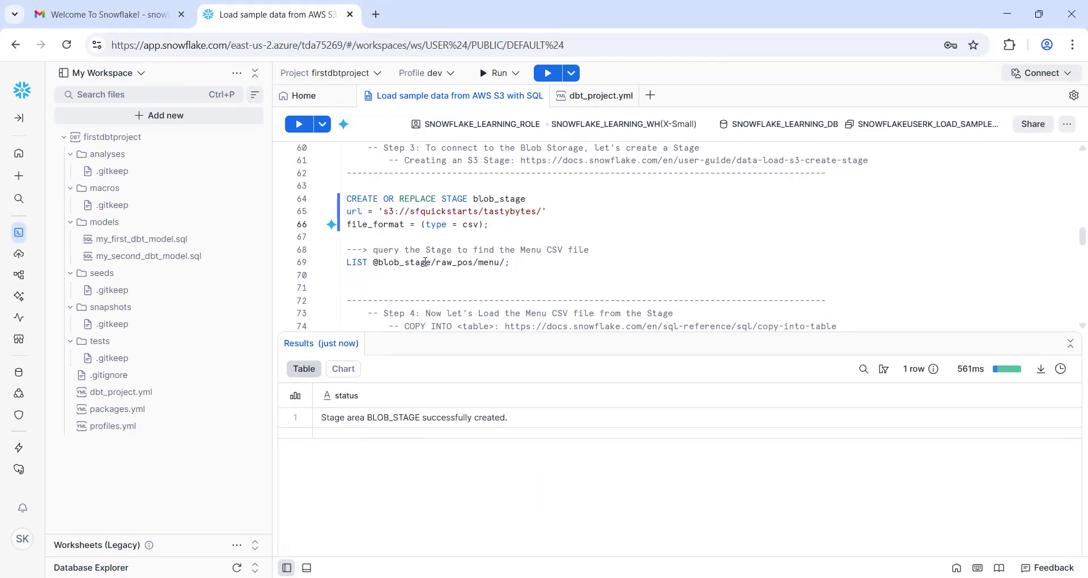
Add a "show stages;" statement directly below the blob_stage definition, run it and look through all its result columns
left_click(338, 204)
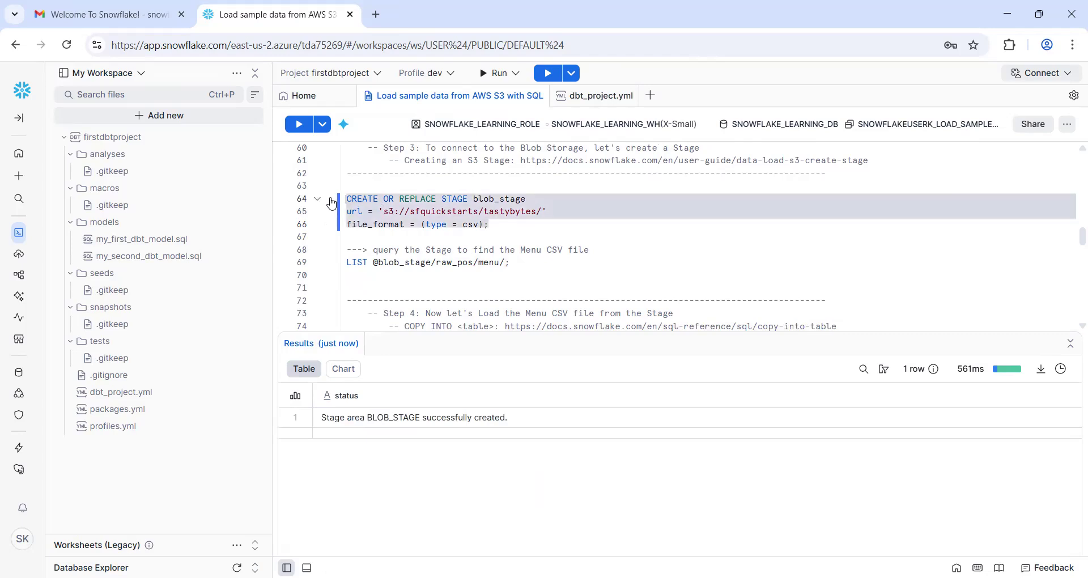
left_click(520, 227)
key("Return")
type("show stag")
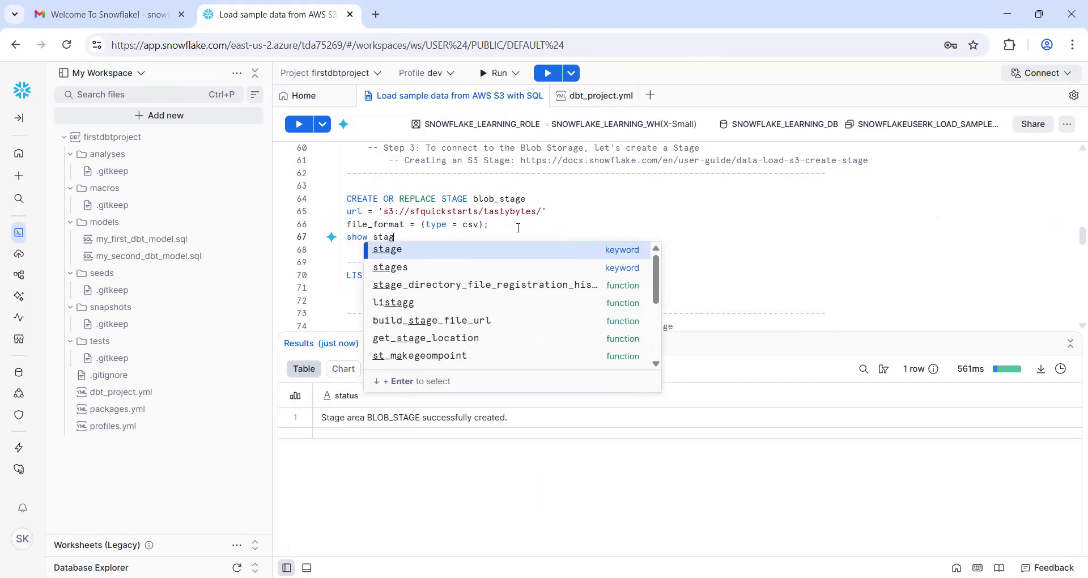
type("es;")
key("ctrl+Return")
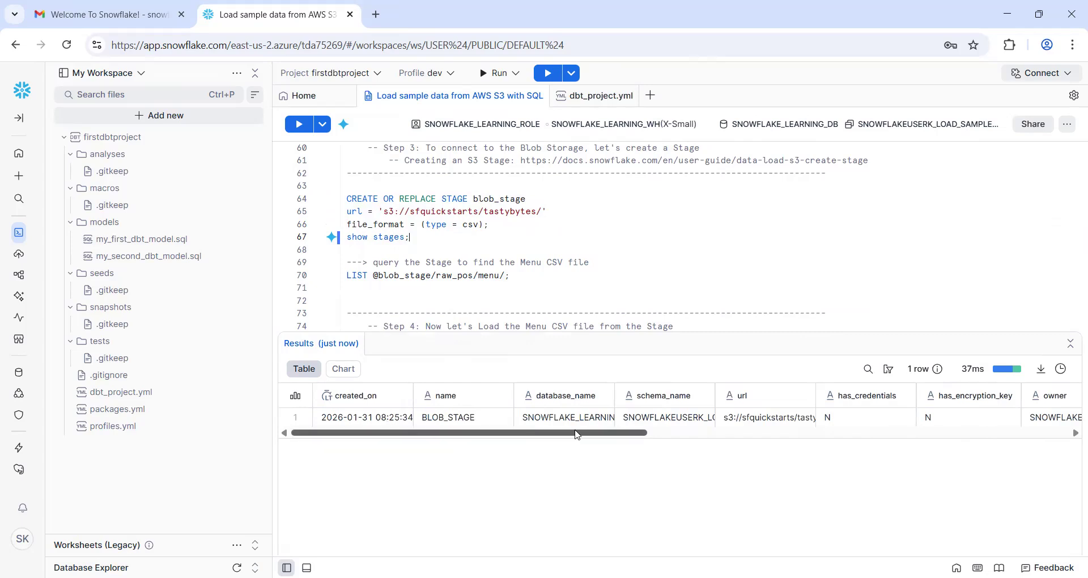
left_click_drag(606, 433, 992, 440)
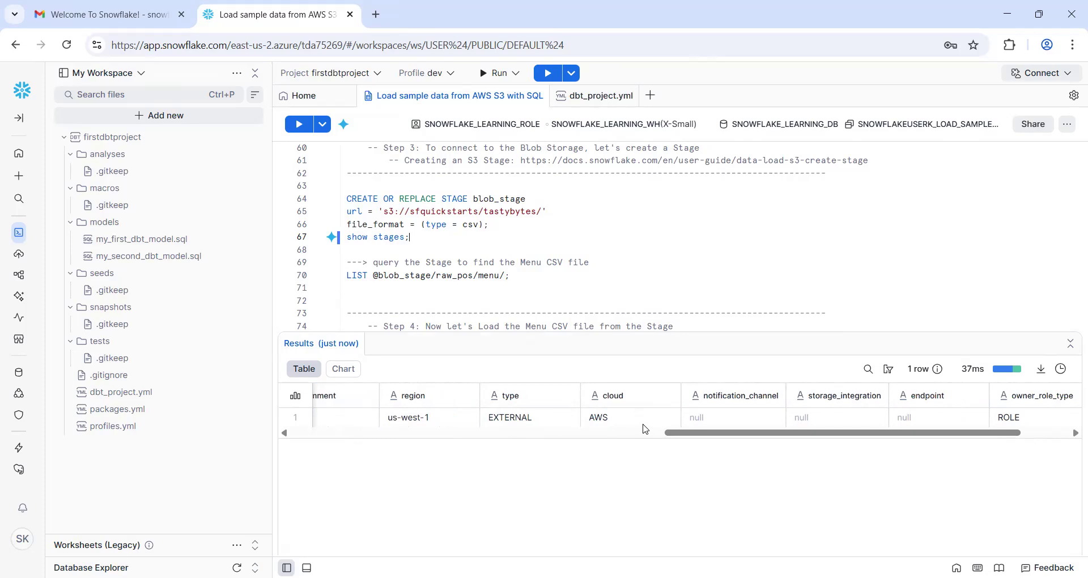
left_click_drag(809, 434, 907, 440)
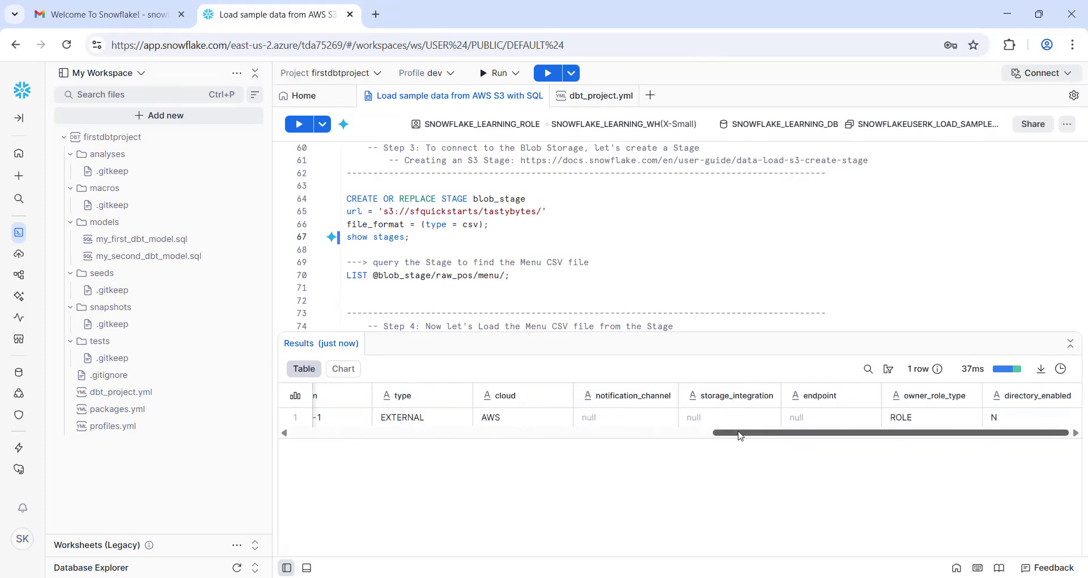
left_click_drag(741, 434, 300, 460)
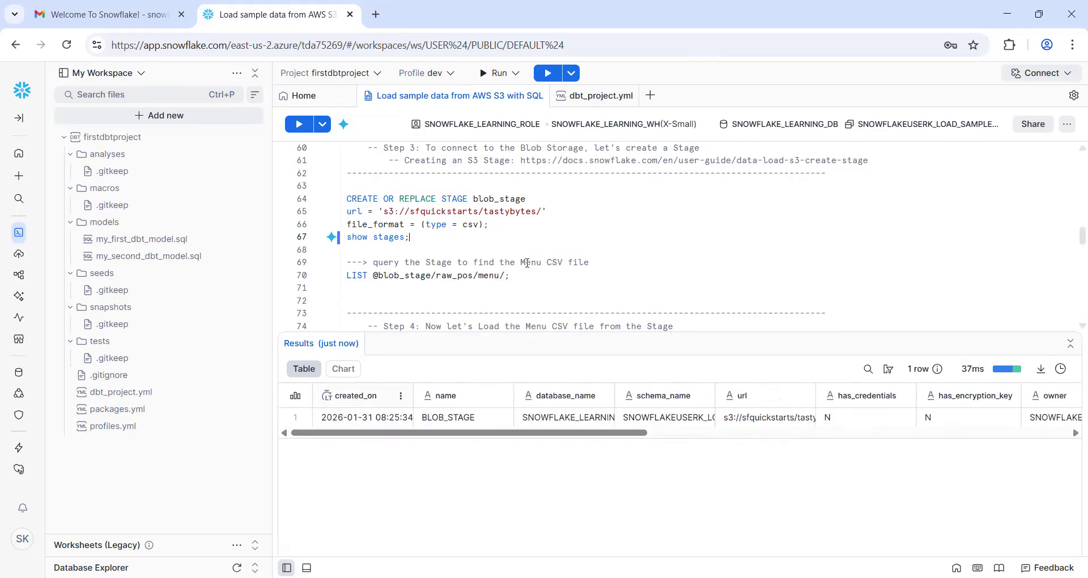
left_click(459, 241)
left_click_drag(543, 211, 384, 211)
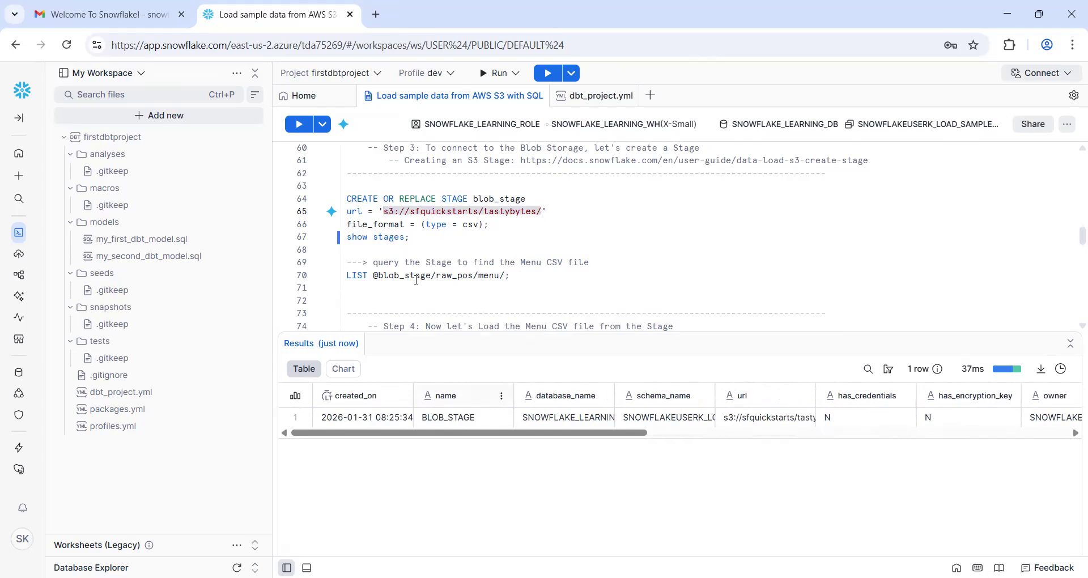
left_click(517, 278)
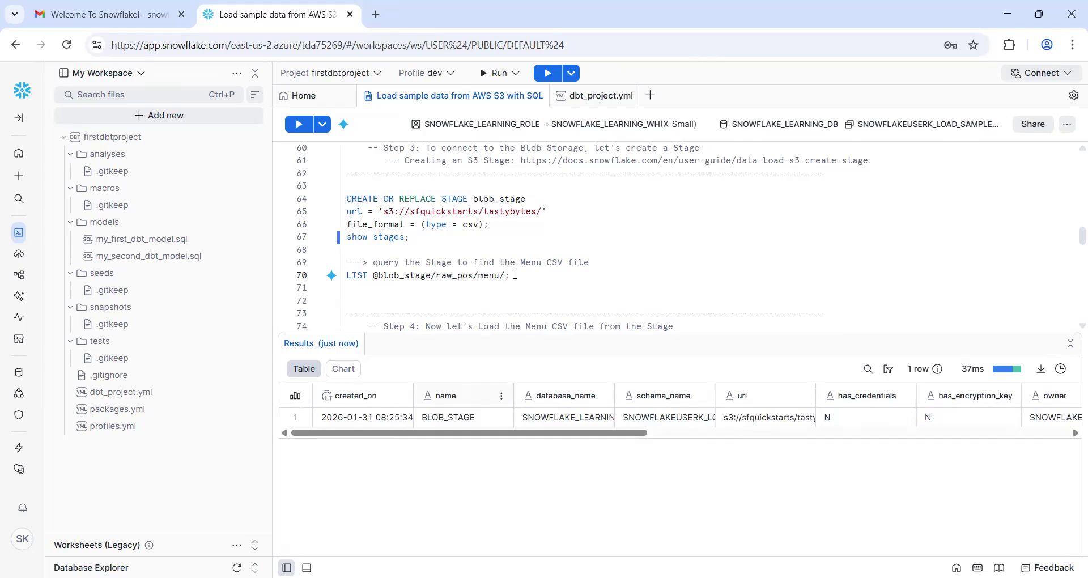
key("ctrl+Return")
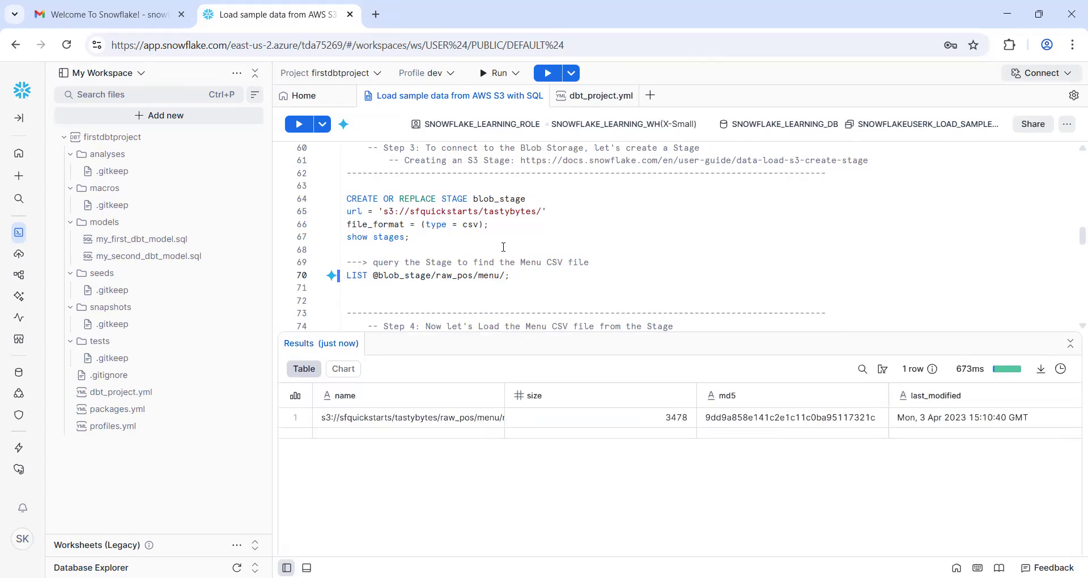
left_click_drag(543, 212, 384, 212)
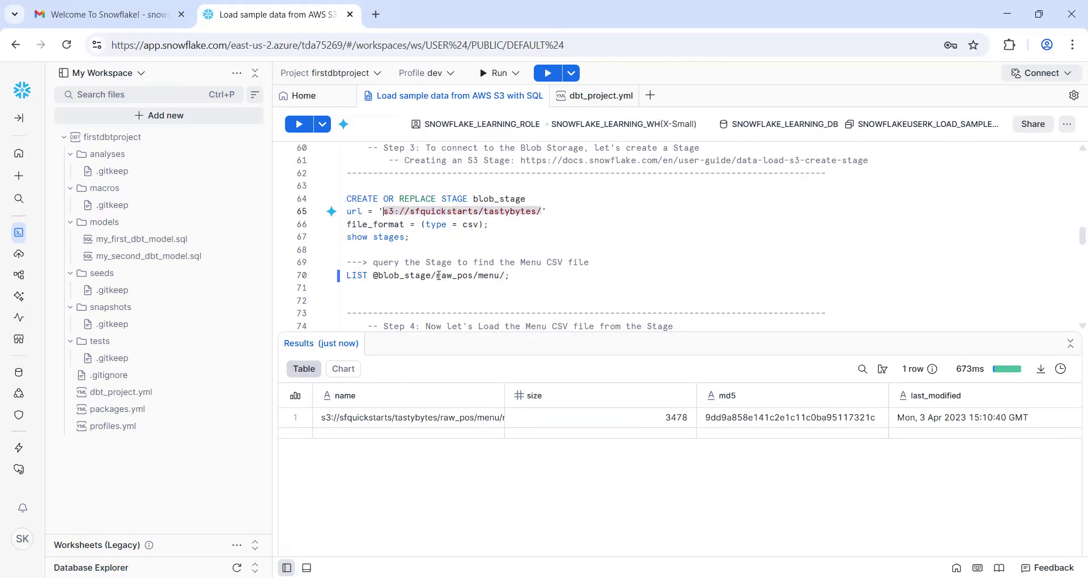
Compare the raw_pos/menu/ folder path in the LIST statement with the s3://sfquickstarts/tastybytes/ URL of blob_stage
left_click_drag(436, 276, 475, 277)
left_click(490, 282)
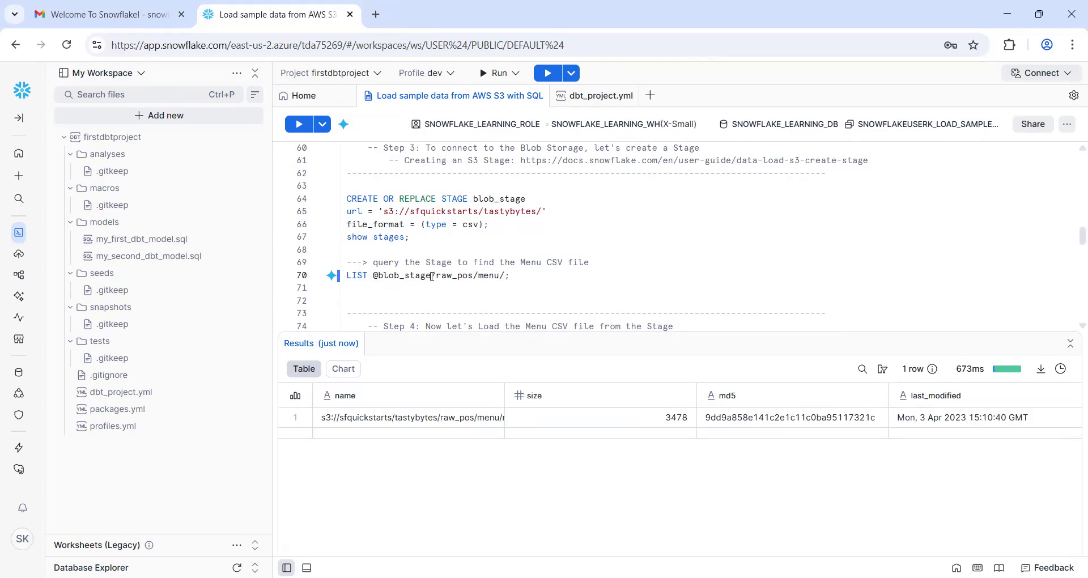
left_click_drag(383, 212, 543, 213)
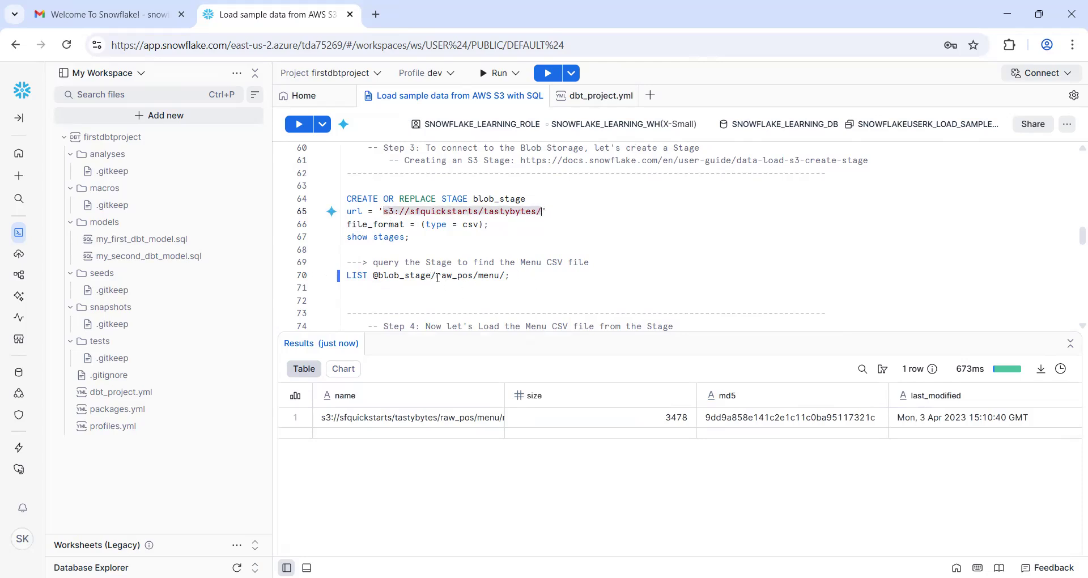
left_click(518, 276)
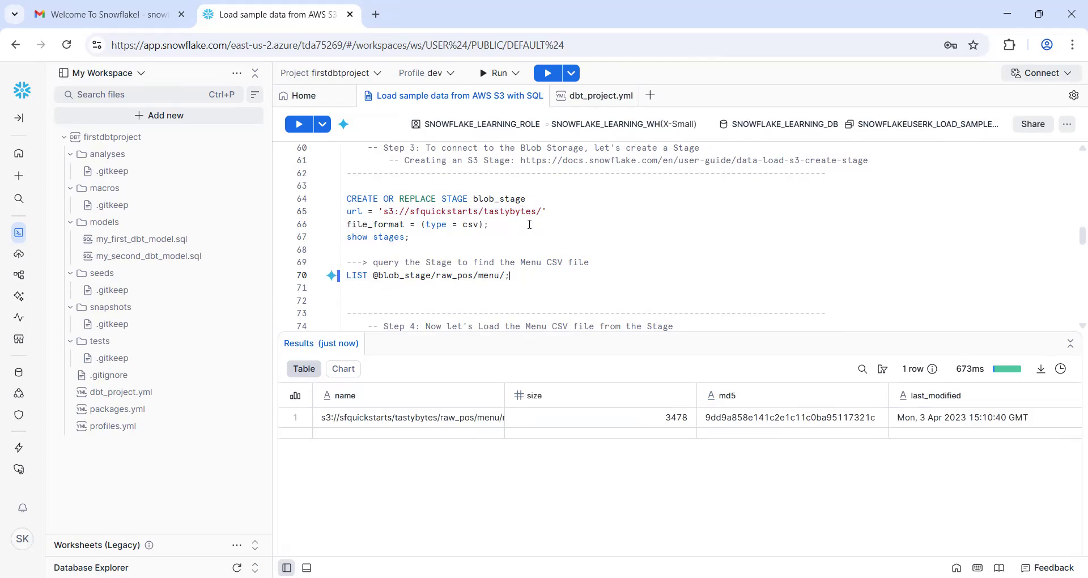
left_click_drag(543, 210, 386, 210)
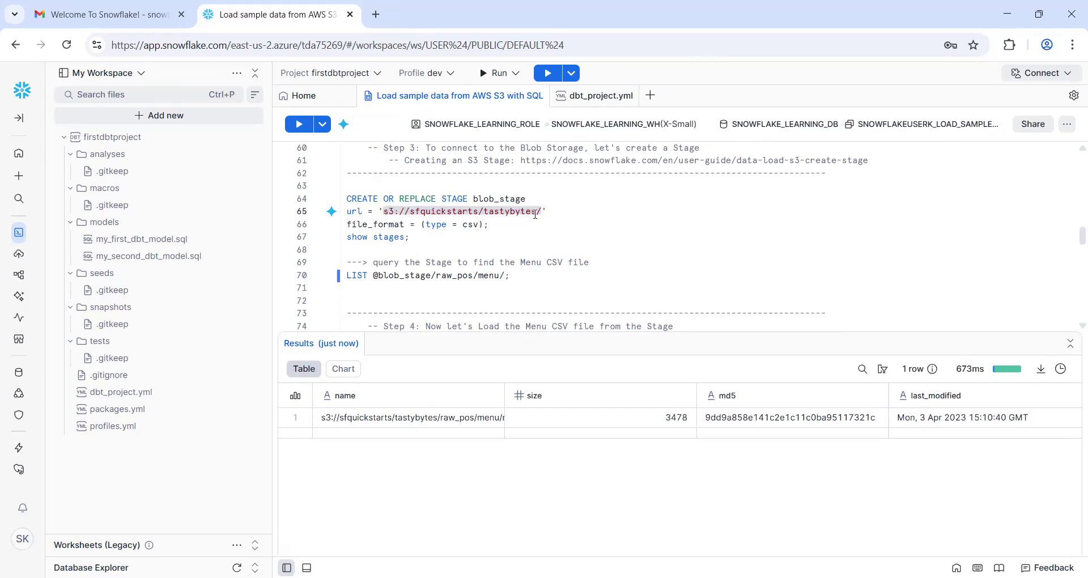
left_click(494, 277)
double_click(481, 276)
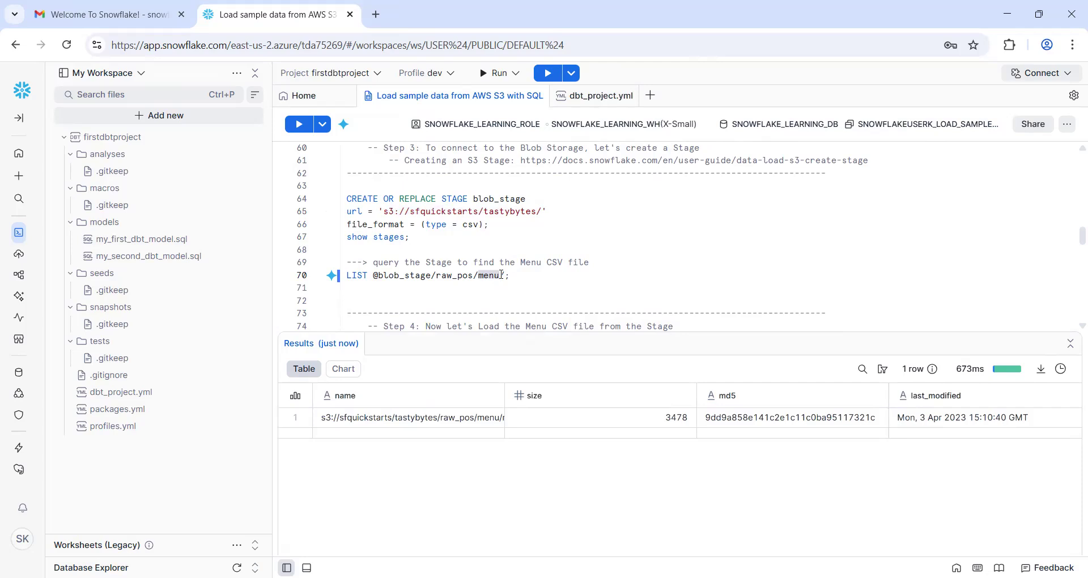
double_click(453, 276)
left_click(492, 277)
double_click(492, 277)
left_click(475, 276)
key("ctrl+Return")
double_click(504, 396)
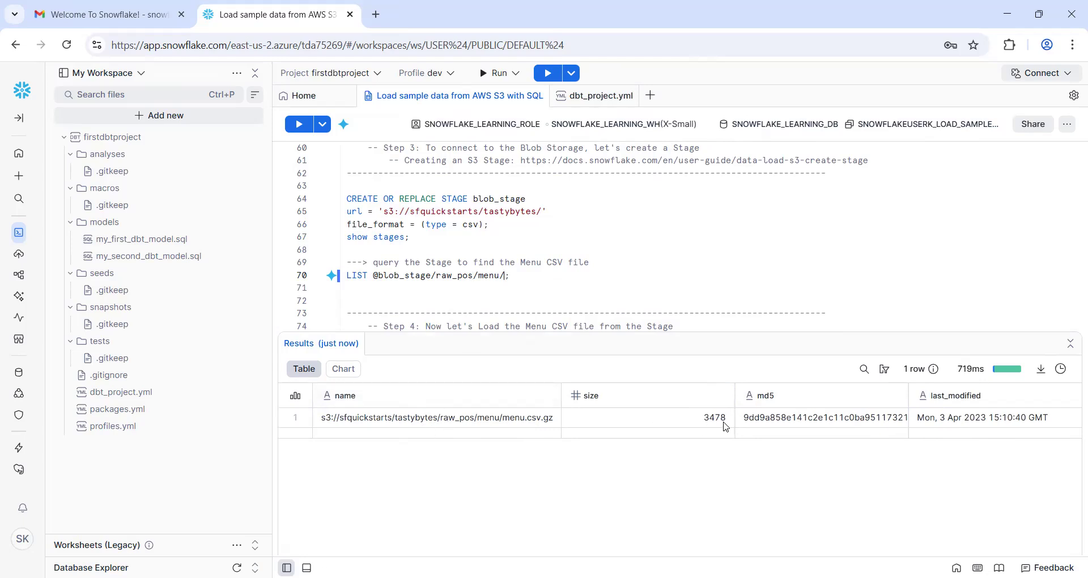
left_click(807, 421)
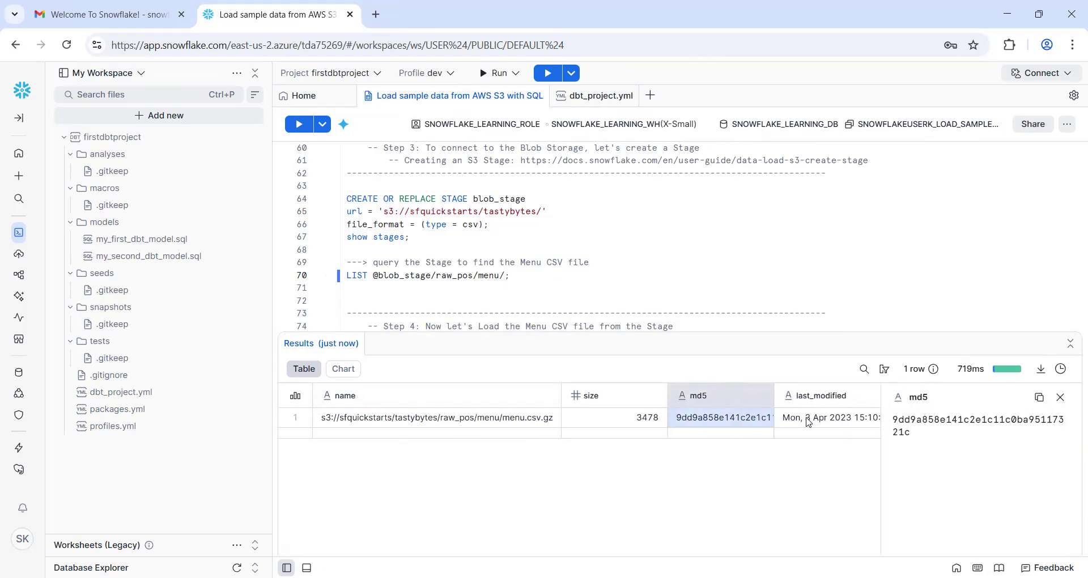
left_click(834, 423)
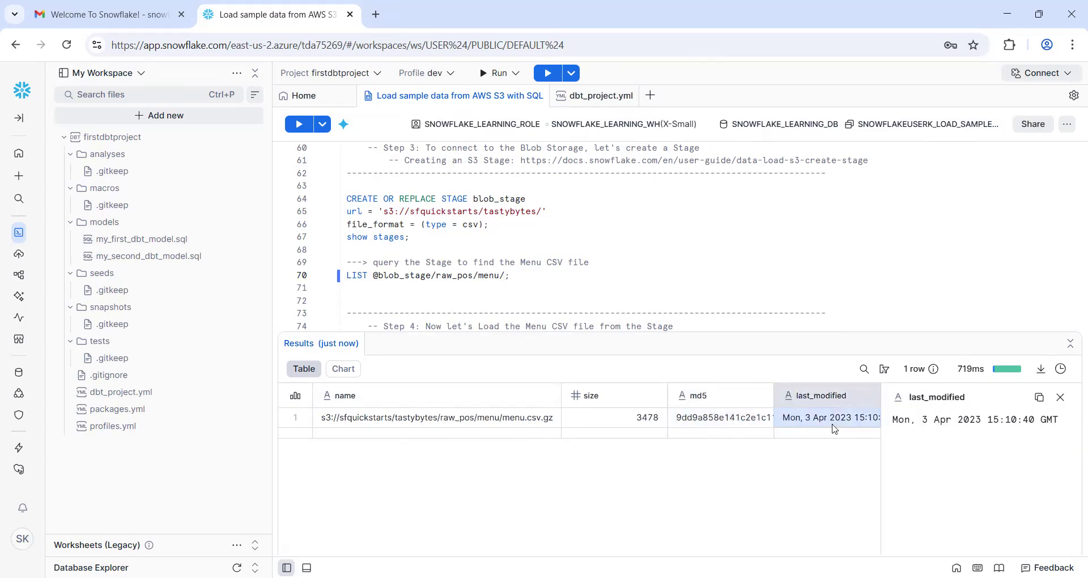
left_click(1066, 401)
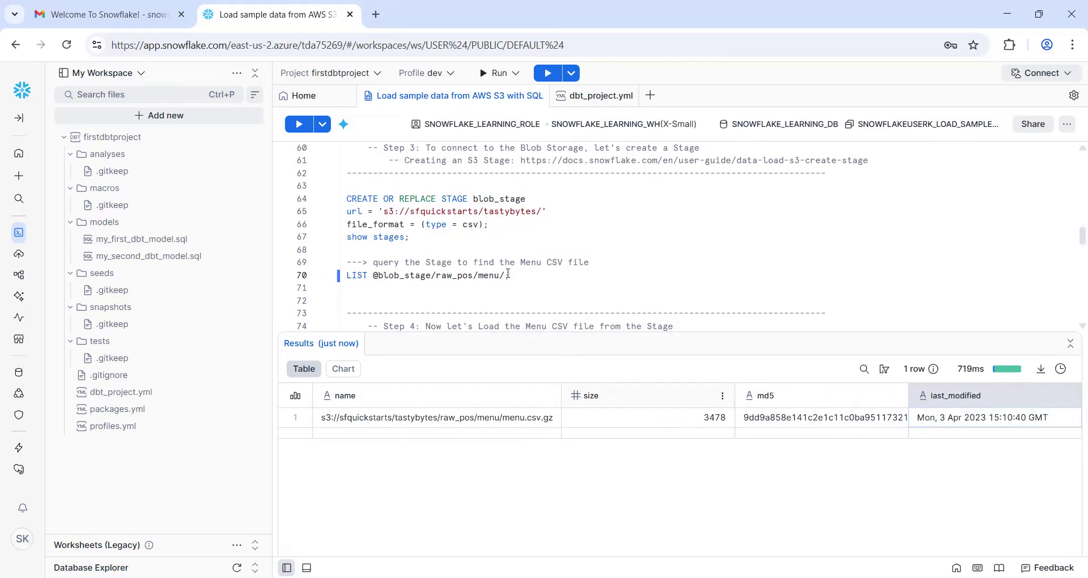
Review the csv file format setting in the blob_stage definition
double_click(384, 223)
double_click(470, 226)
left_click(509, 228)
double_click(466, 226)
left_click(535, 227)
key("Down")
key("Down")
key("Down")
key("Down")
key("Down")
key("Down")
key("Down")
key("Down")
key("Down")
key("Down")
key("Down")
key("Down")
key("Down")
key("Down")
key("Down")
key("Down")
key("Down")
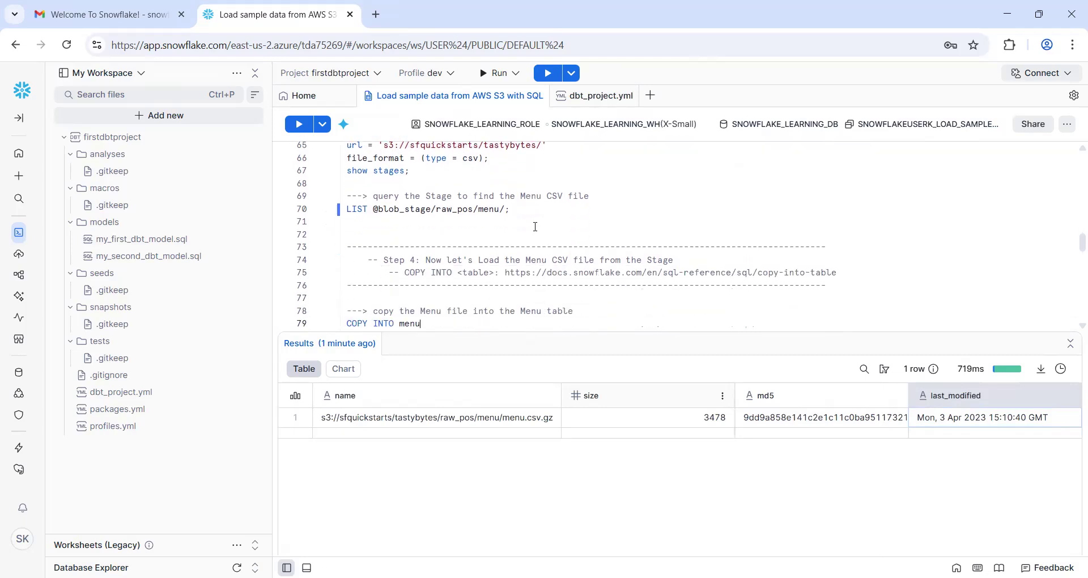
key("Down")
key("Up")
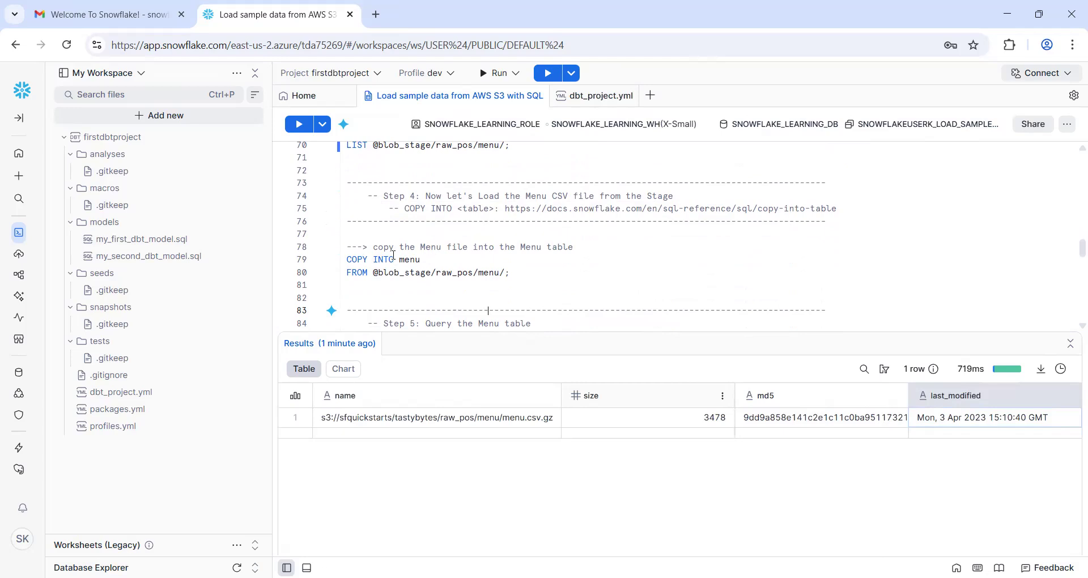
left_click_drag(517, 272, 346, 259)
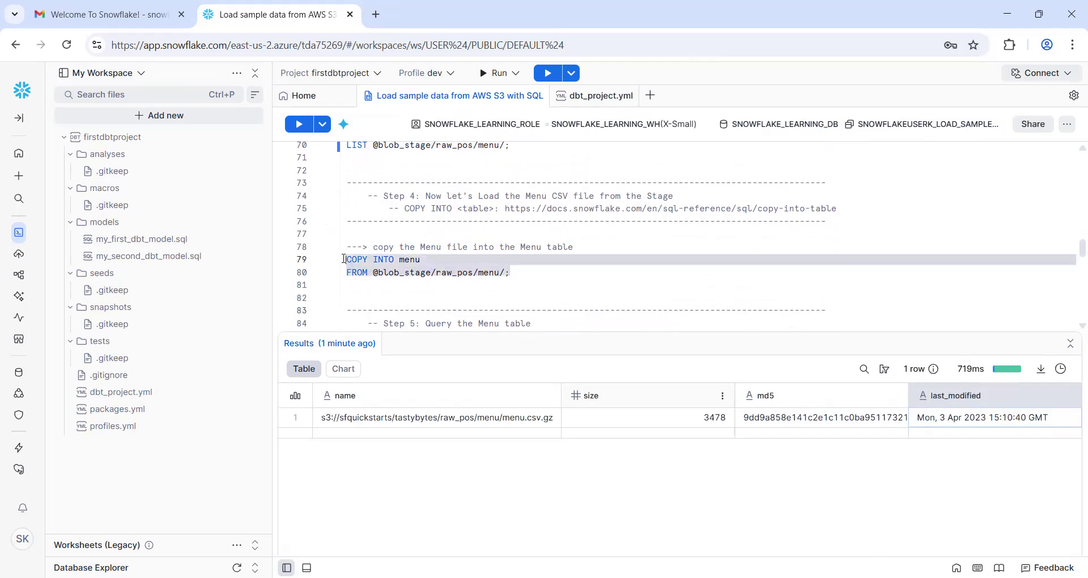
left_click(465, 265)
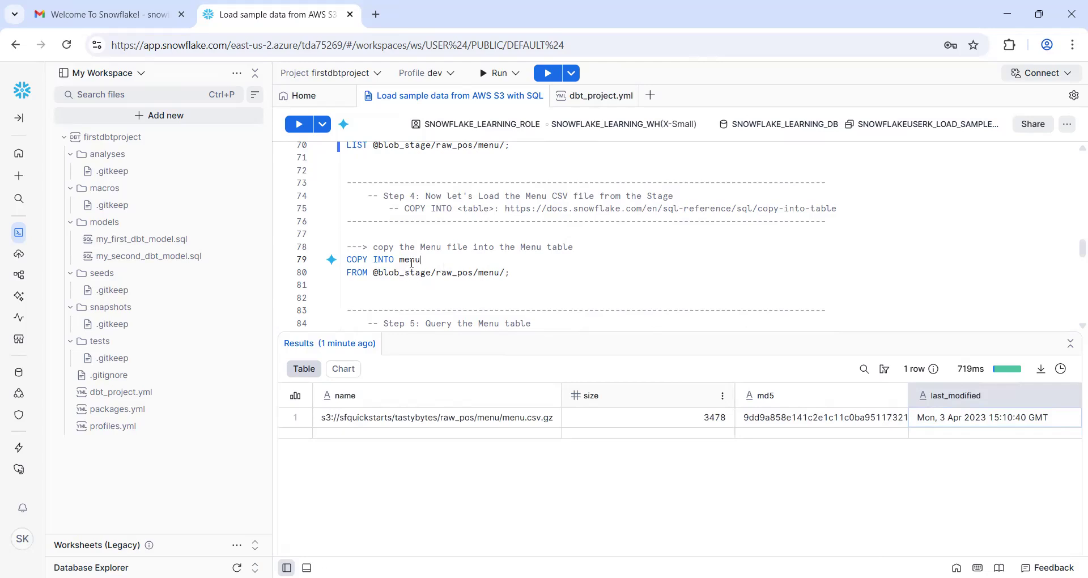
left_click(463, 276)
left_click_drag(431, 272, 371, 272)
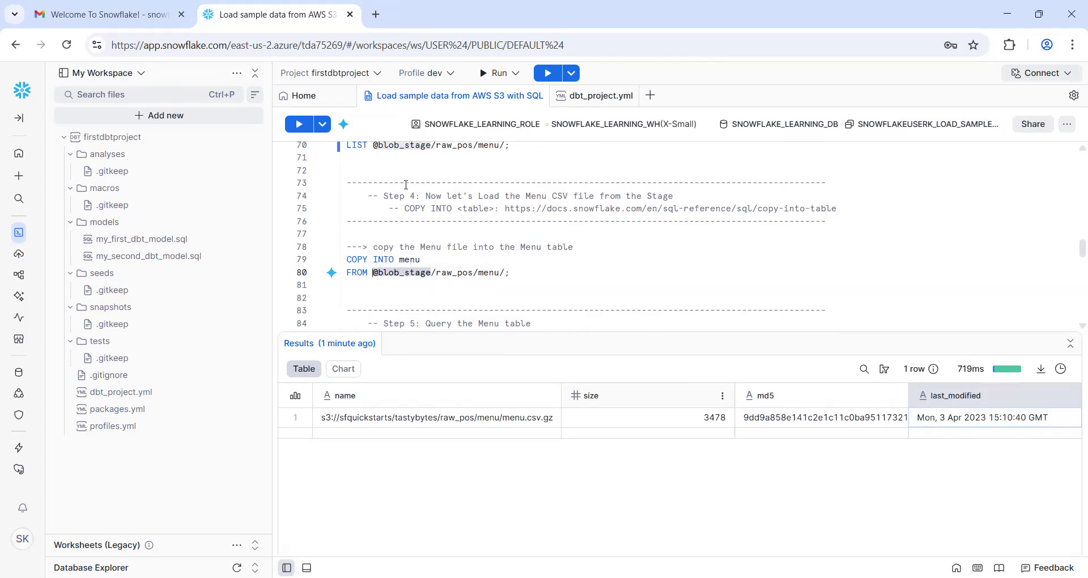
left_click(442, 272)
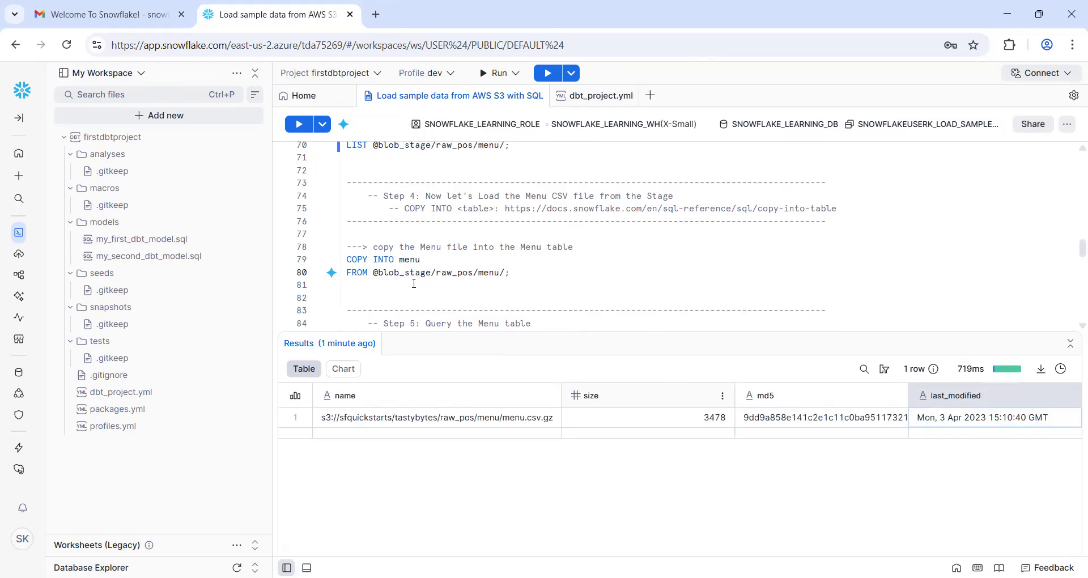
left_click(411, 261)
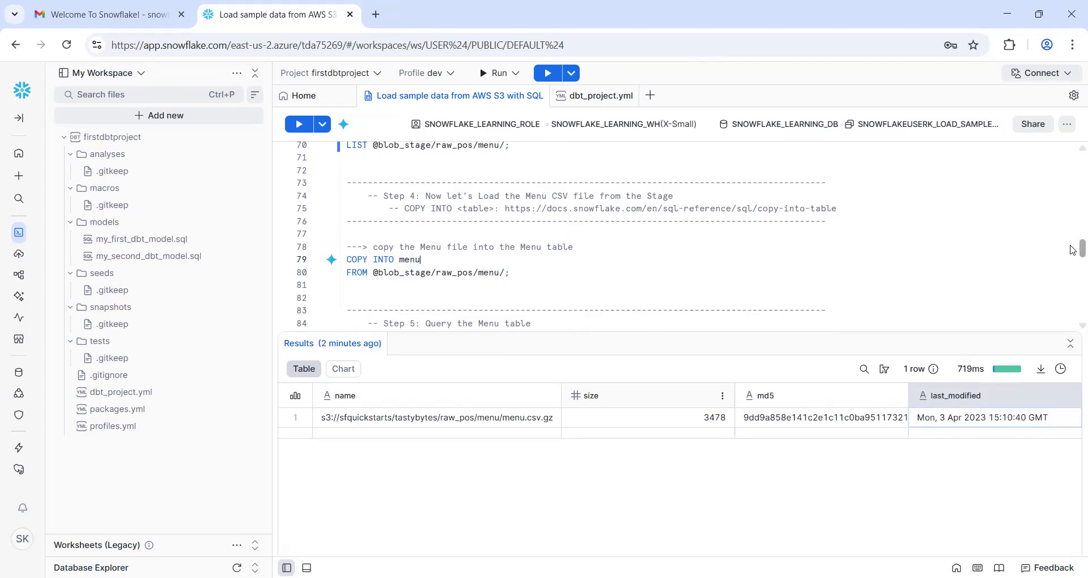
Check the column data types in the CREATE OR REPLACE TABLE MENU statement and run it
scroll(1072, 250, "down", 2)
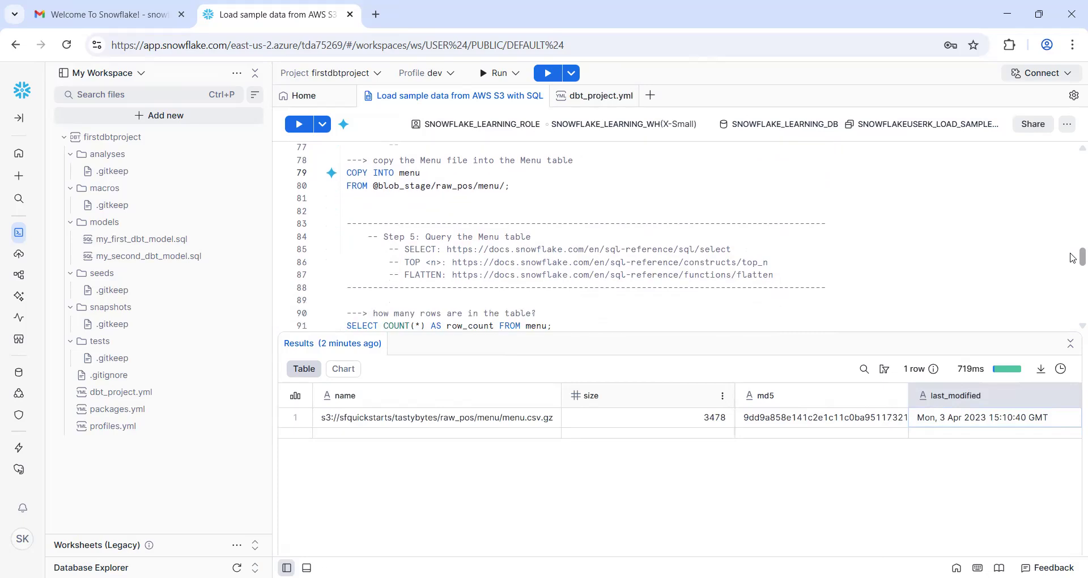
scroll(1073, 232, "up", 4)
scroll(1073, 227, "up", 6)
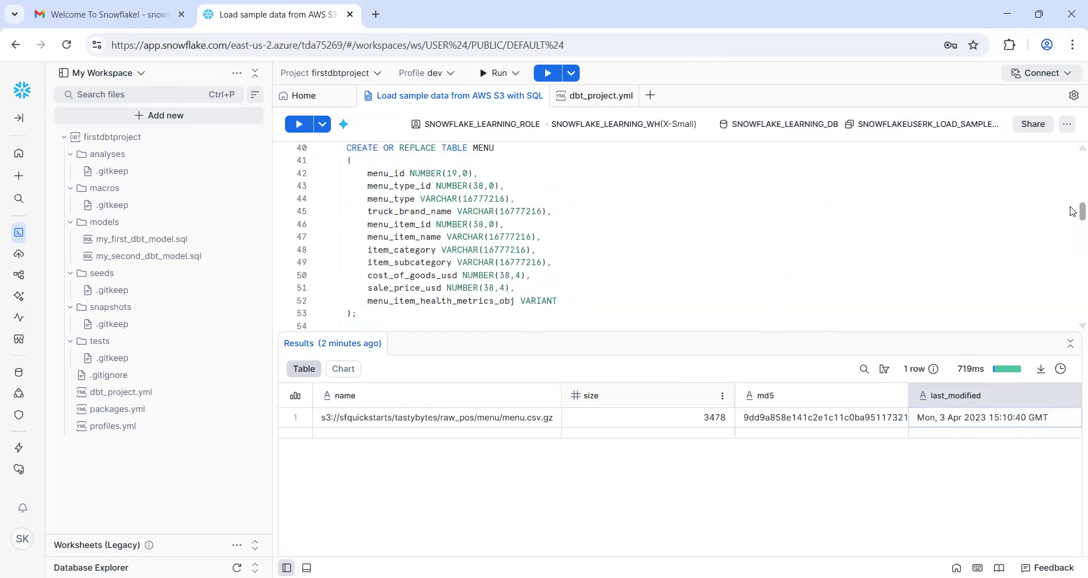
scroll(1073, 211, "up", 1)
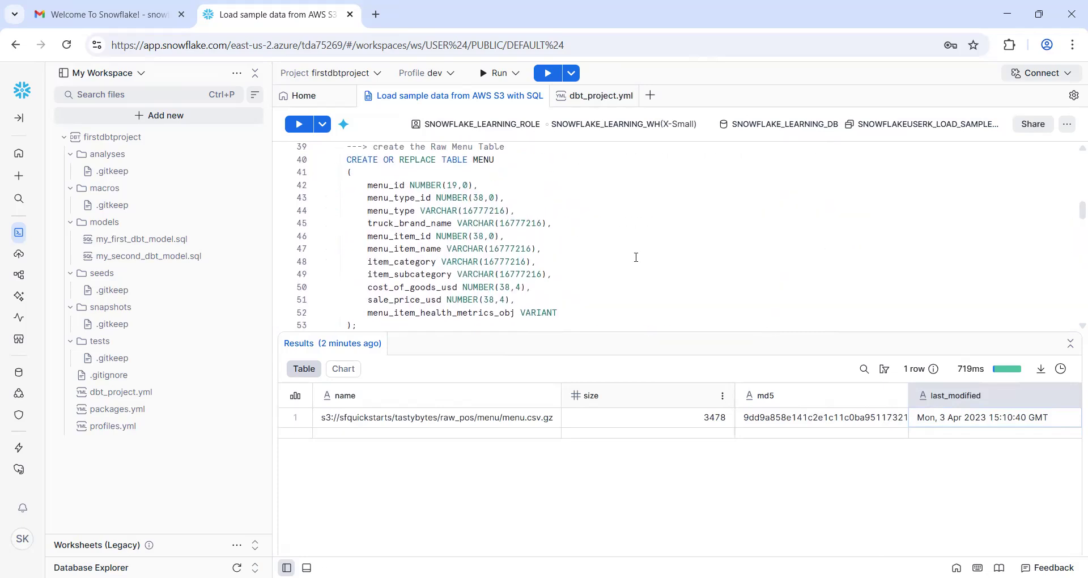
left_click(371, 322)
double_click(420, 184)
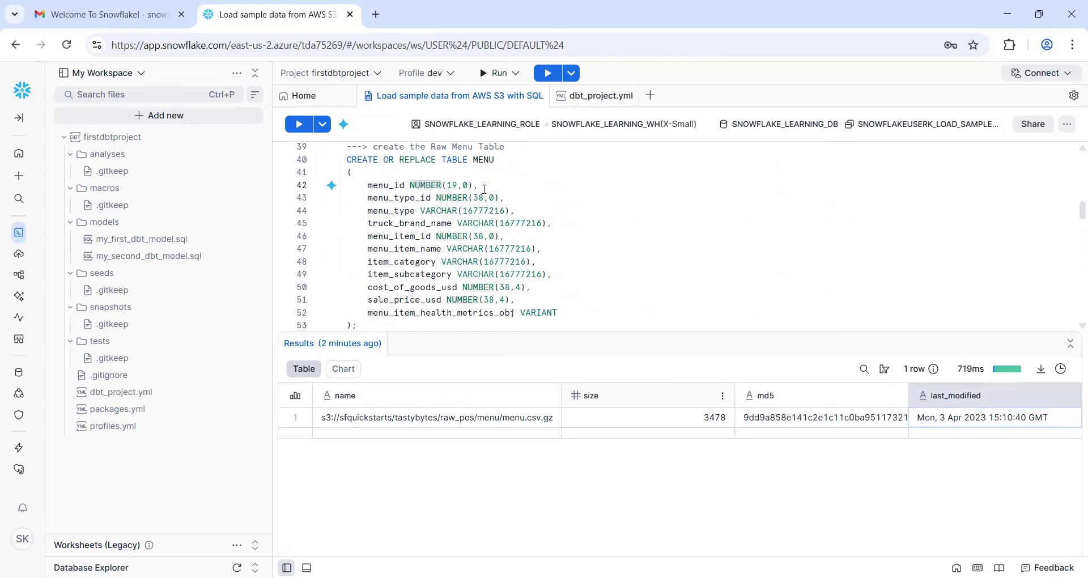
left_click(399, 323)
key("ctrl+Return")
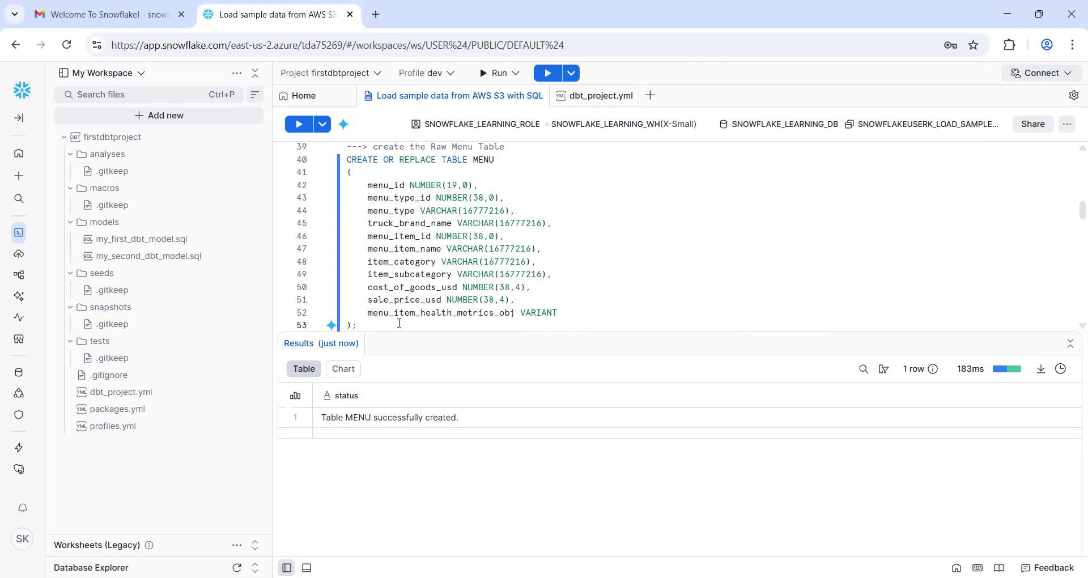
Run the SELECT * FROM menu query below the table definition to check the new table
scroll(399, 323, "down", 3)
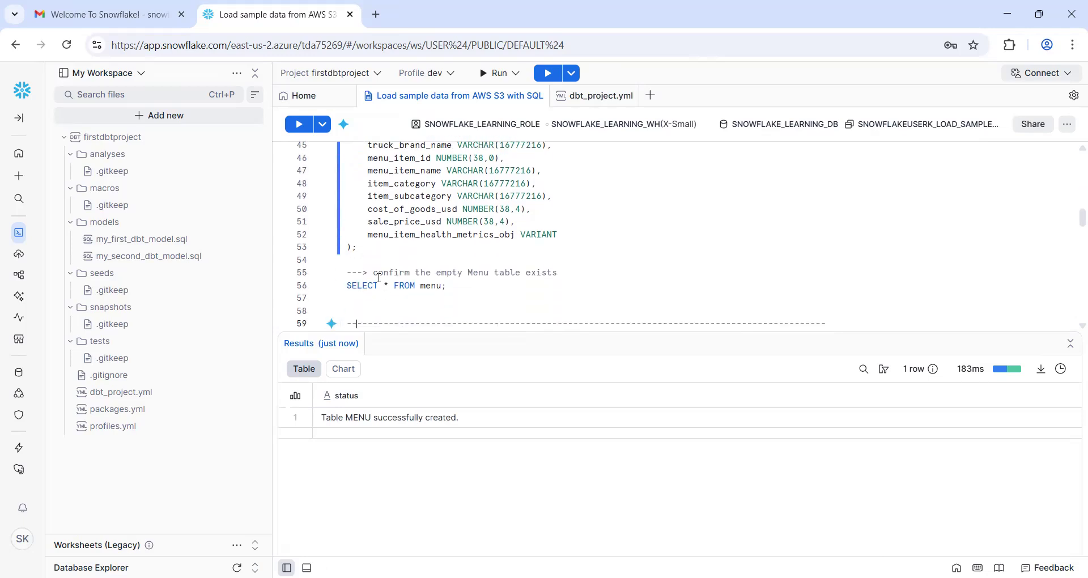
left_click(455, 286)
key("ctrl+Return")
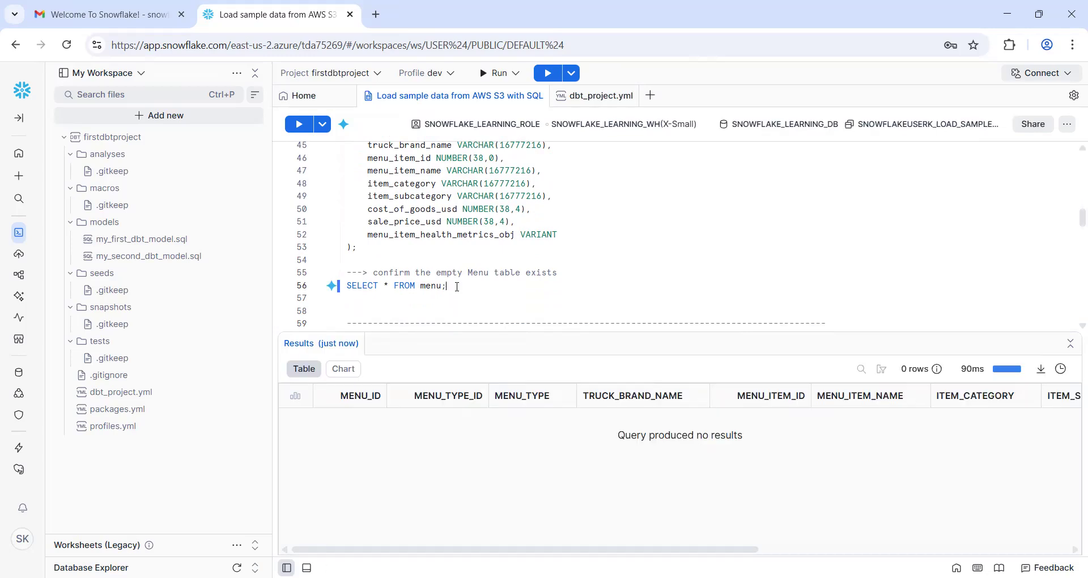
scroll(457, 287, "down", 3)
scroll(457, 287, "down", 10)
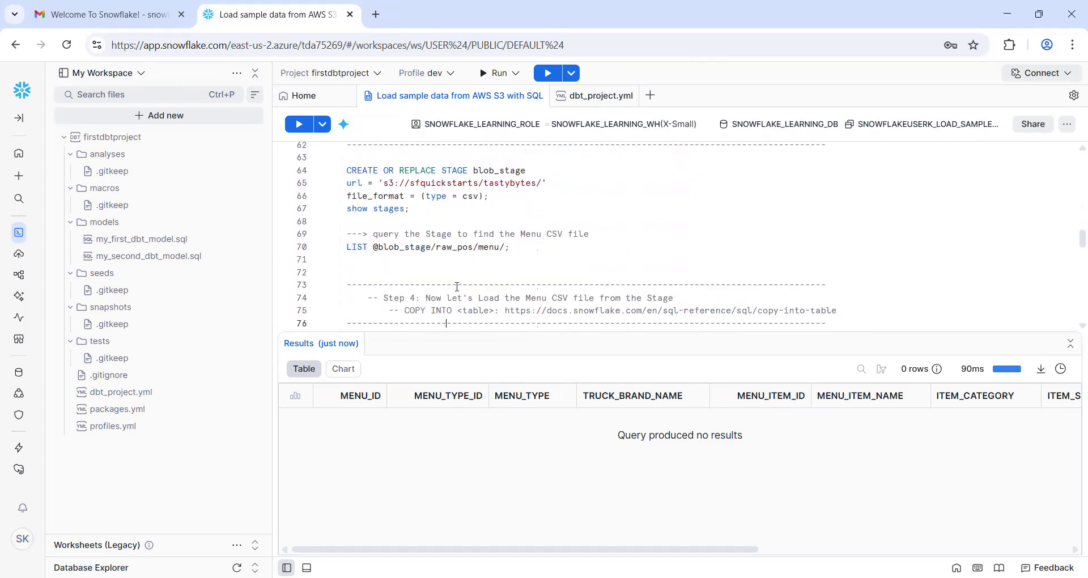
scroll(457, 287, "down", 2)
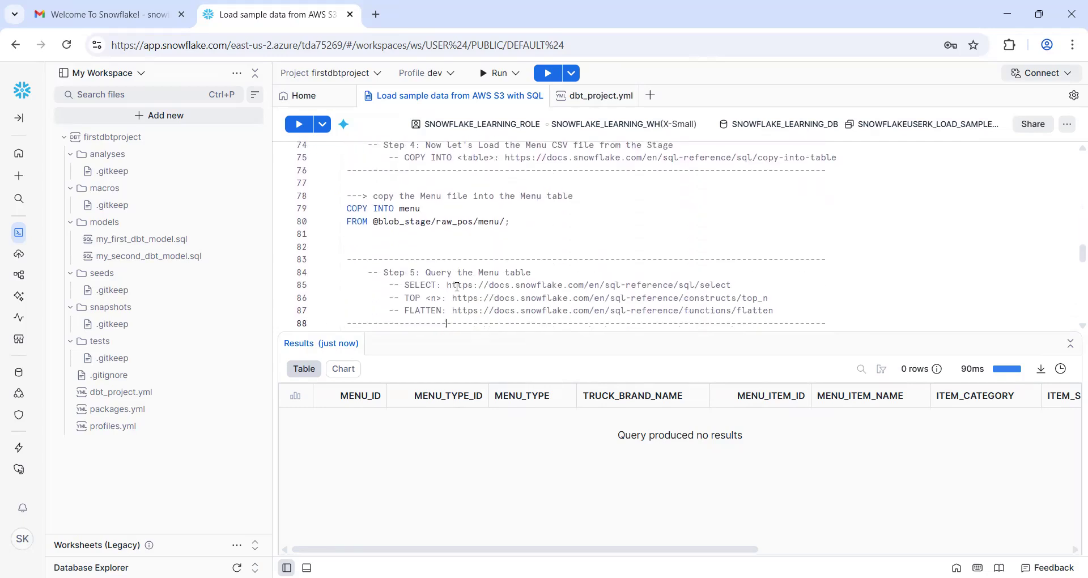
left_click(440, 222)
key("ctrl+Return")
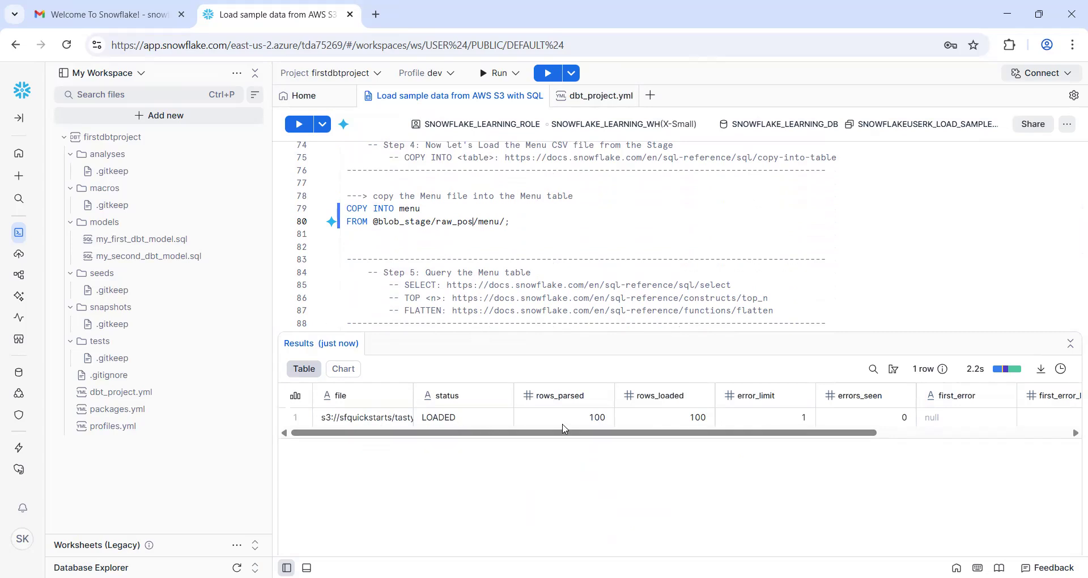
left_click_drag(625, 435, 922, 436)
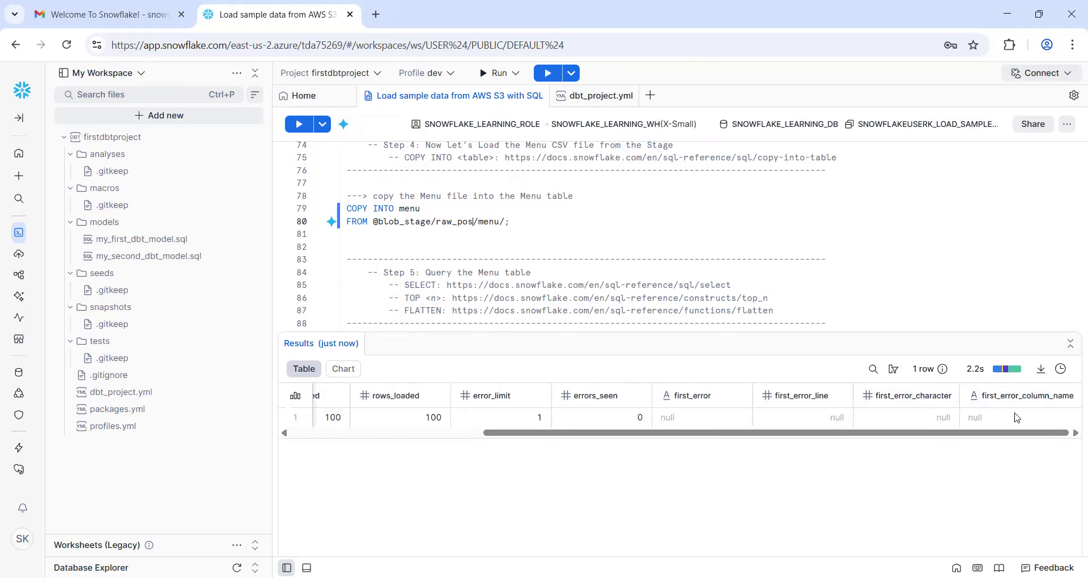
left_click_drag(914, 437, 671, 442)
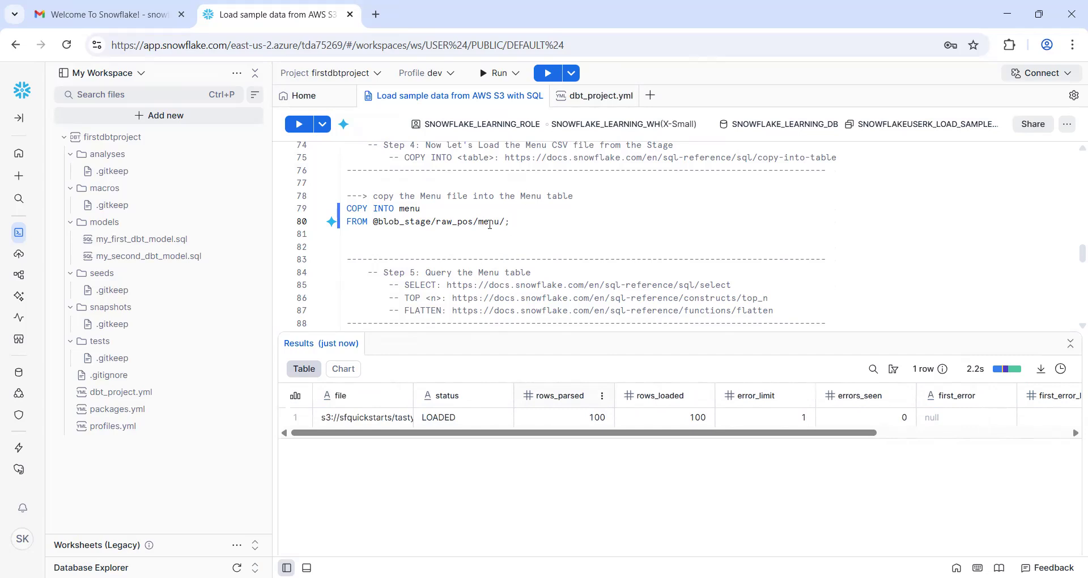
Rerun SELECT * FROM menu and look through the loaded rows across to the MENU_ITEM_HEALTH_METRICS_OBJ column
scroll(1073, 250, "up", 1)
scroll(1072, 250, "up", 5)
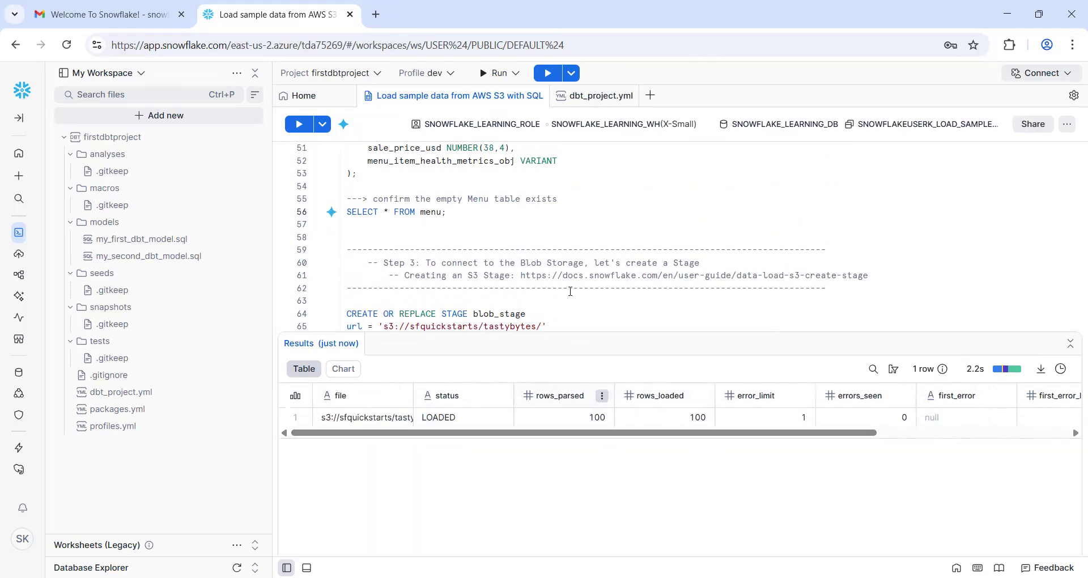
key("ctrl+Return")
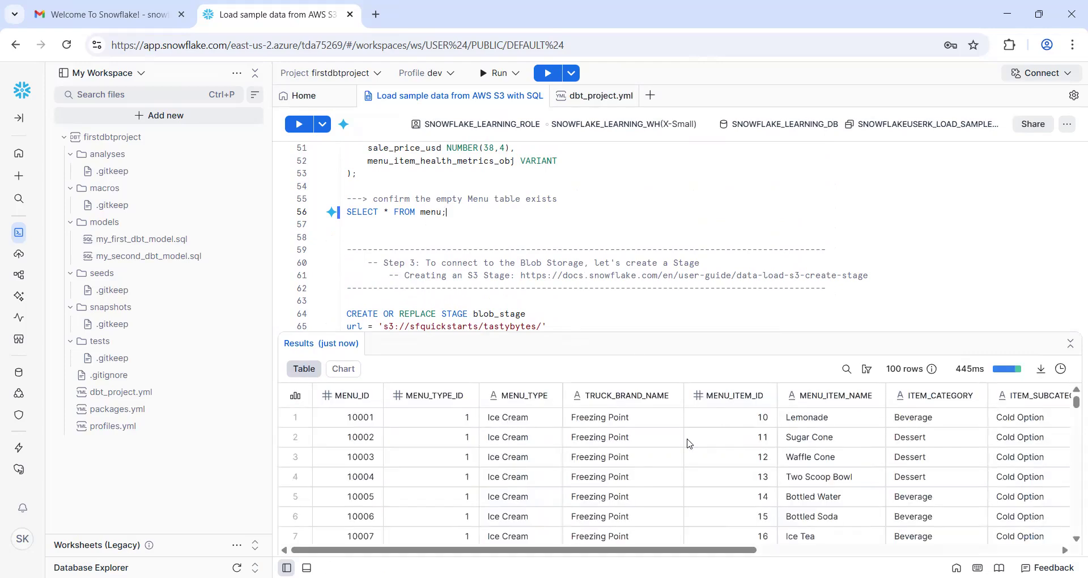
left_click(1065, 551)
left_click(1065, 551)
left_click(1065, 551)
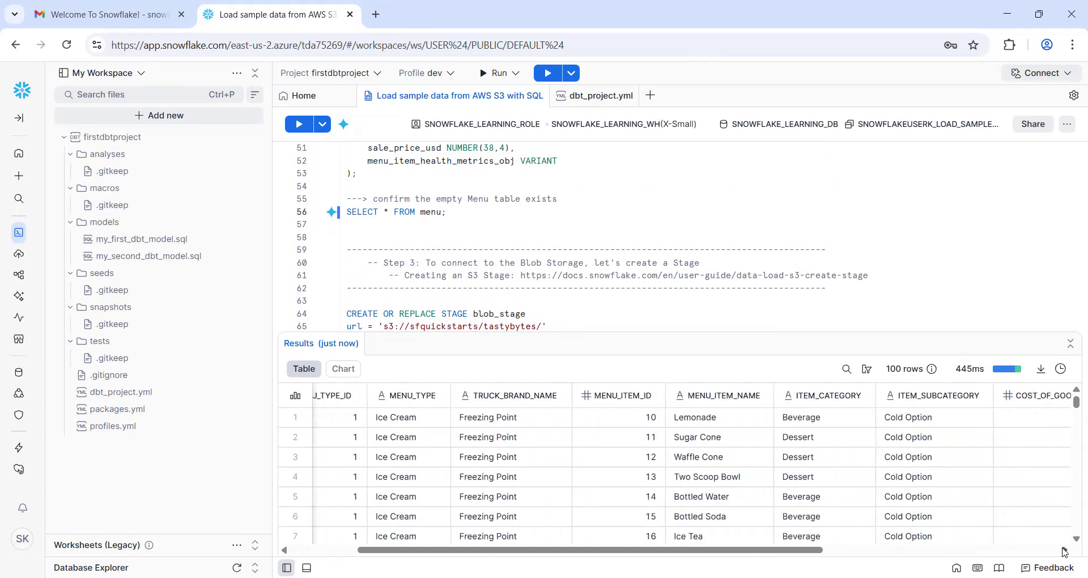
left_click(1065, 551)
left_click(1065, 551)
left_click(1065, 551)
left_click(1065, 551)
left_click(1065, 551)
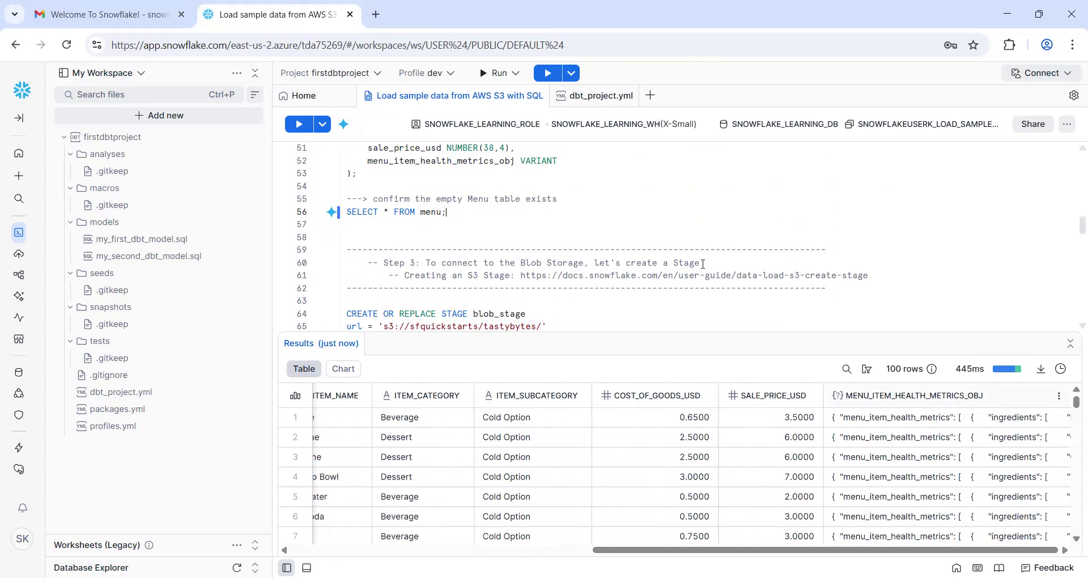
Compare the menu_item_health_metrics_obj VARIANT definition with the query results and look back over the preceding result columns
double_click(535, 160)
left_click_drag(368, 160, 563, 161)
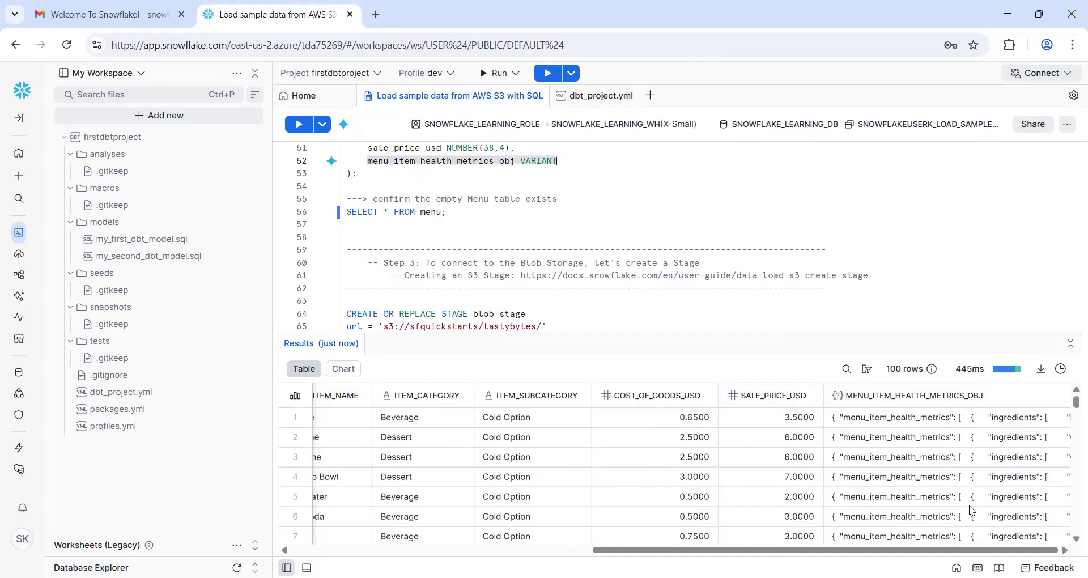
left_click_drag(972, 552, 822, 552)
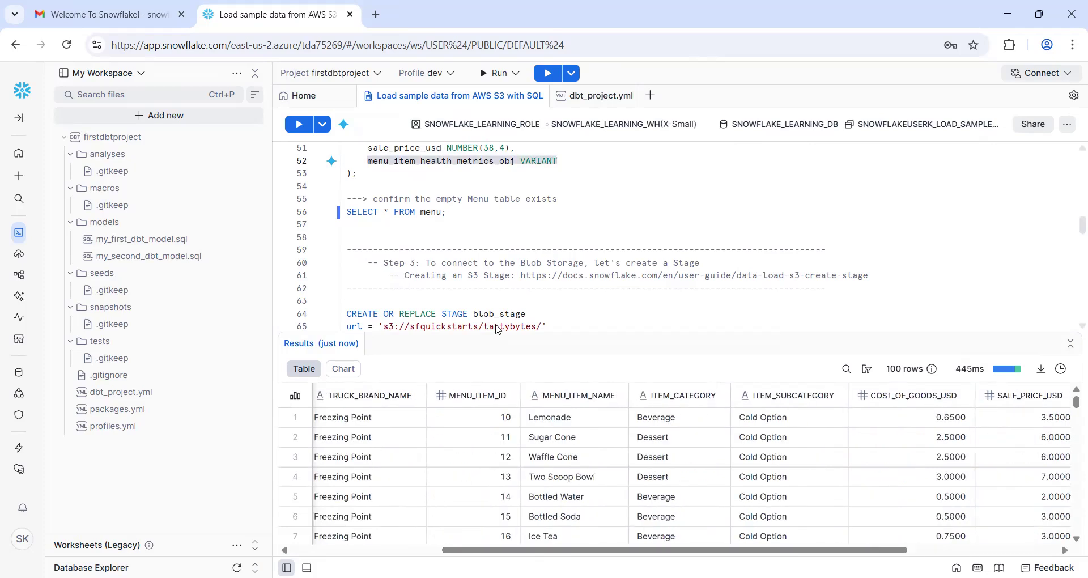
left_click(453, 219)
key("Down")
key("Down")
key("Down")
key("Down")
key("Down")
key("Down")
key("Down")
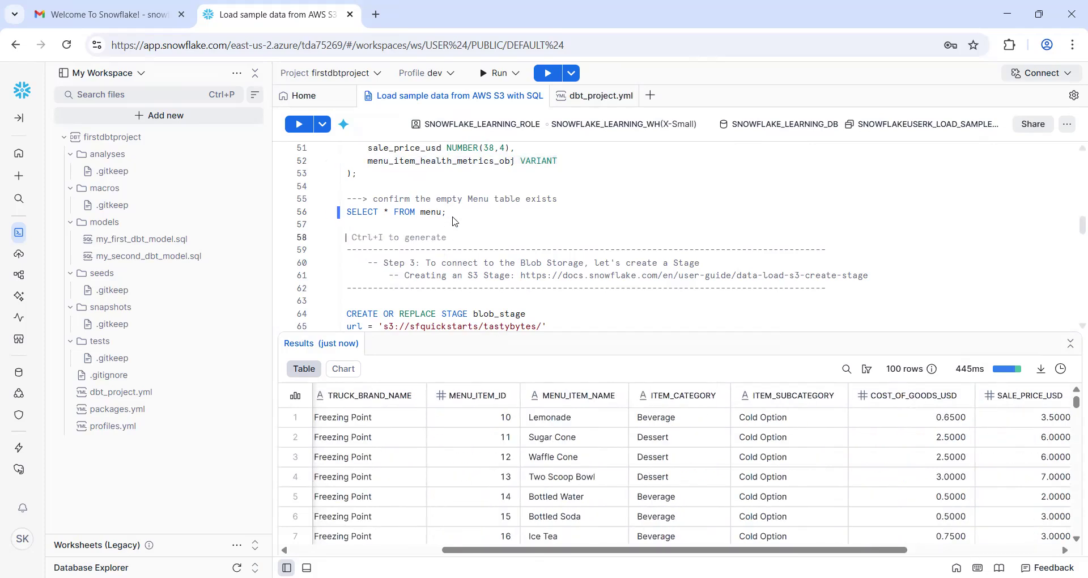
key("Down")
key("Down")
key("Down")
key("Down")
key("Down")
key("Down")
key("Down")
key("Down")
key("Down")
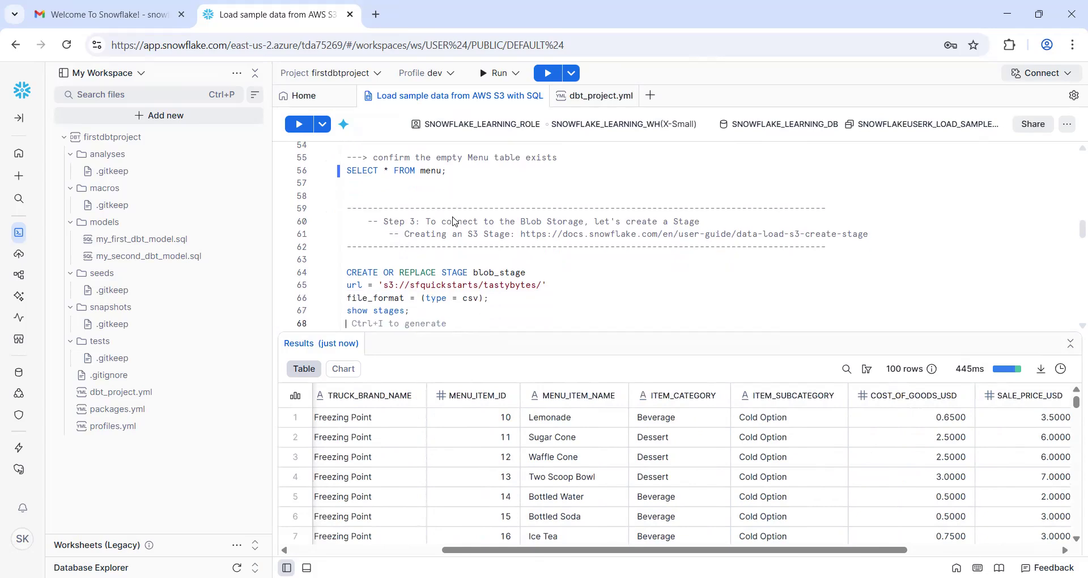
key("Down")
key("Down")
key("Down")
key("Down")
key("Down")
key("Down")
key("Down")
key("Down")
key("Down")
key("Down")
key("Down")
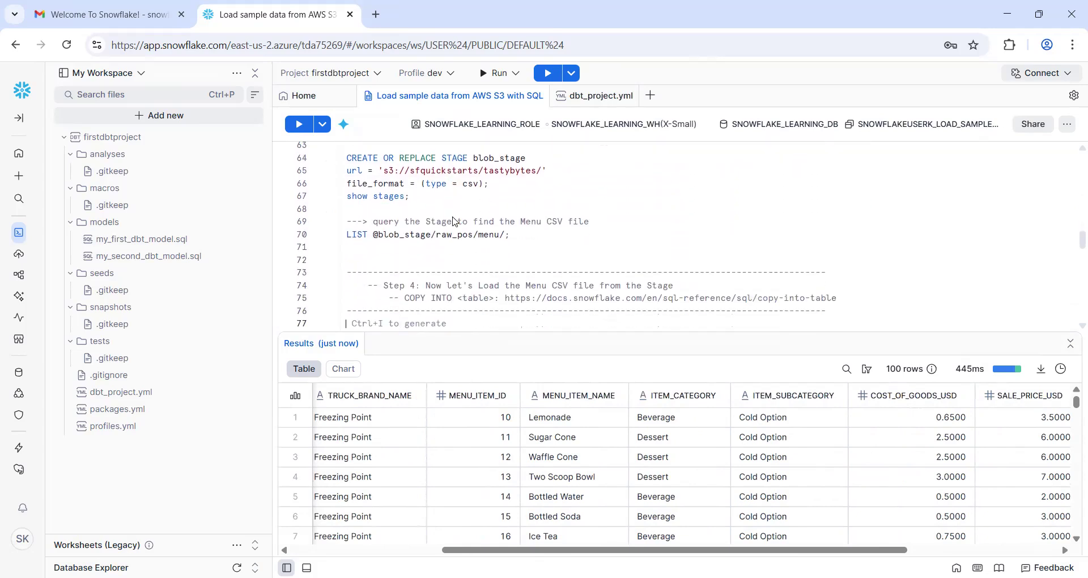
key("Down")
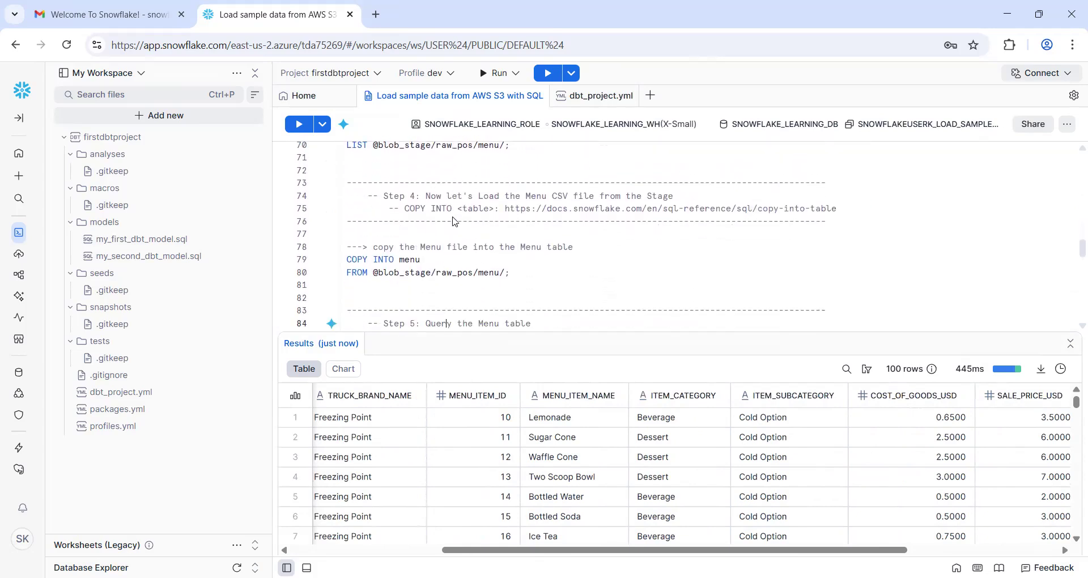
left_click(512, 274)
key("ctrl+Return")
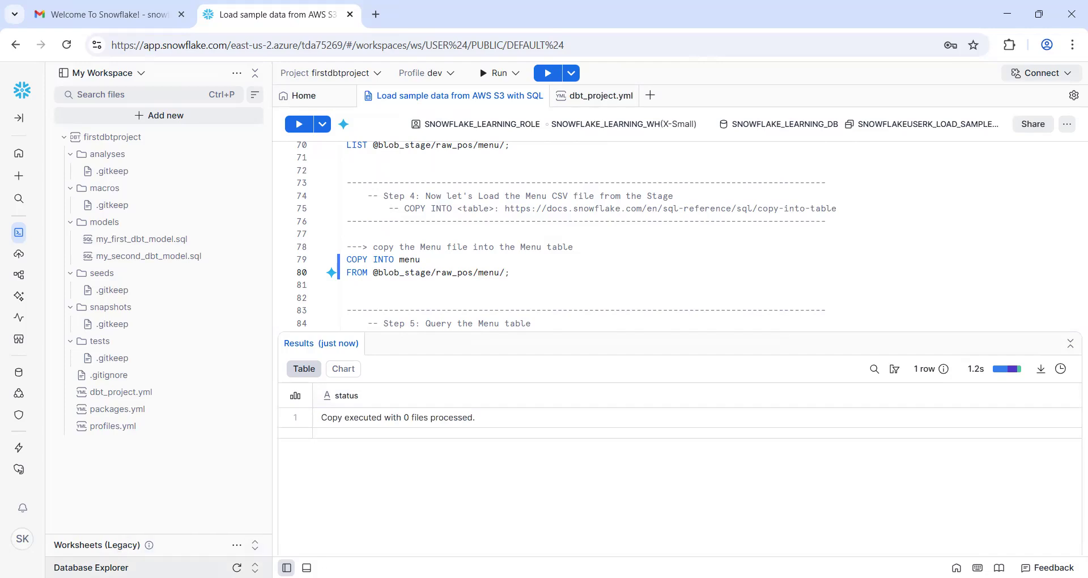
Expand SNOWFLAKE_LEARNING_DB, INFORMATION_SCHEMA and its views in the Database Explorer and locate LOAD_HISTORY
left_click(136, 567)
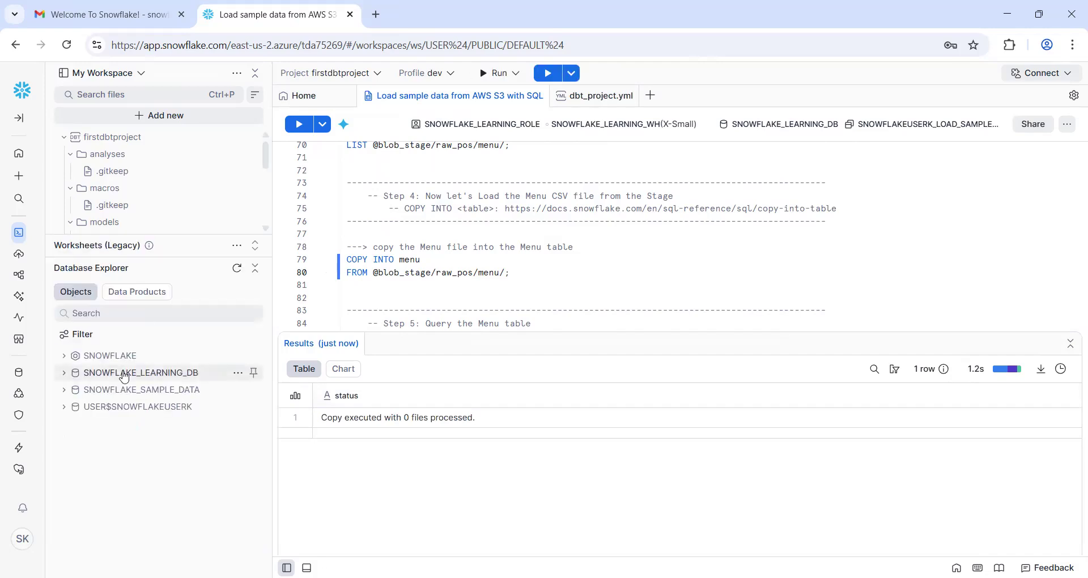
mouse_move(64, 360)
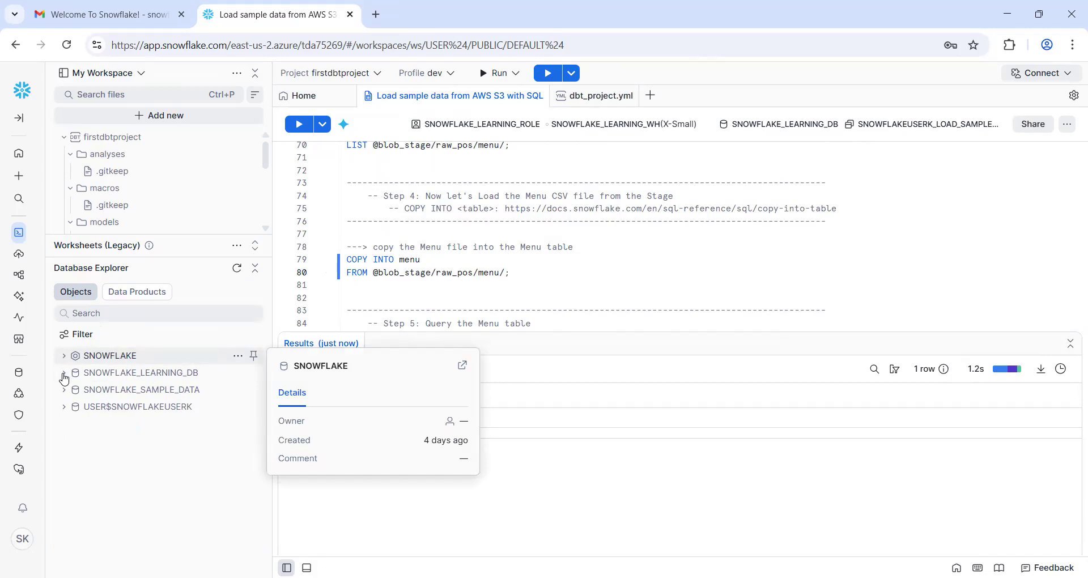
left_click(64, 372)
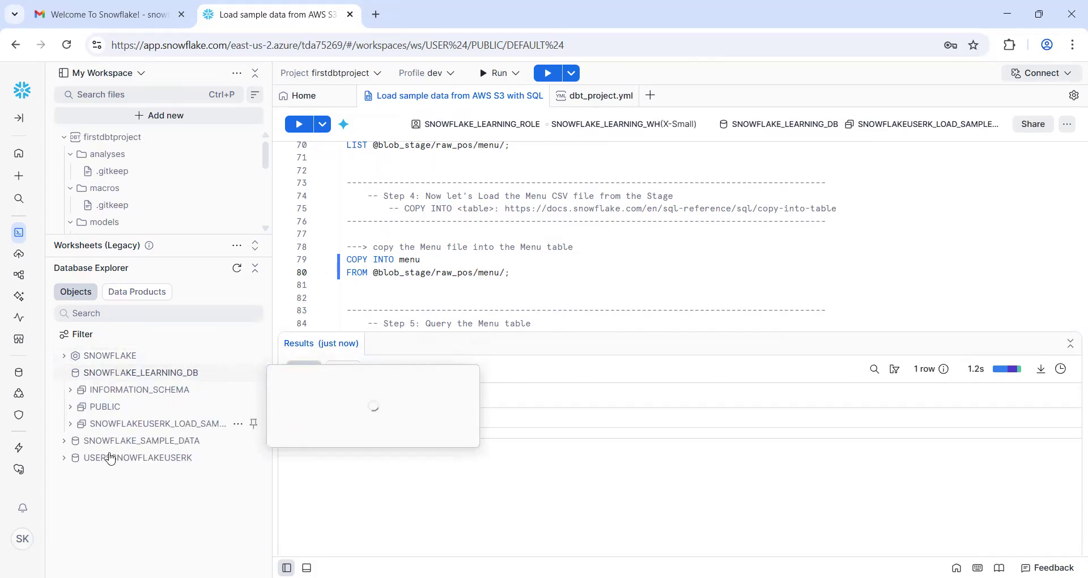
left_click(70, 391)
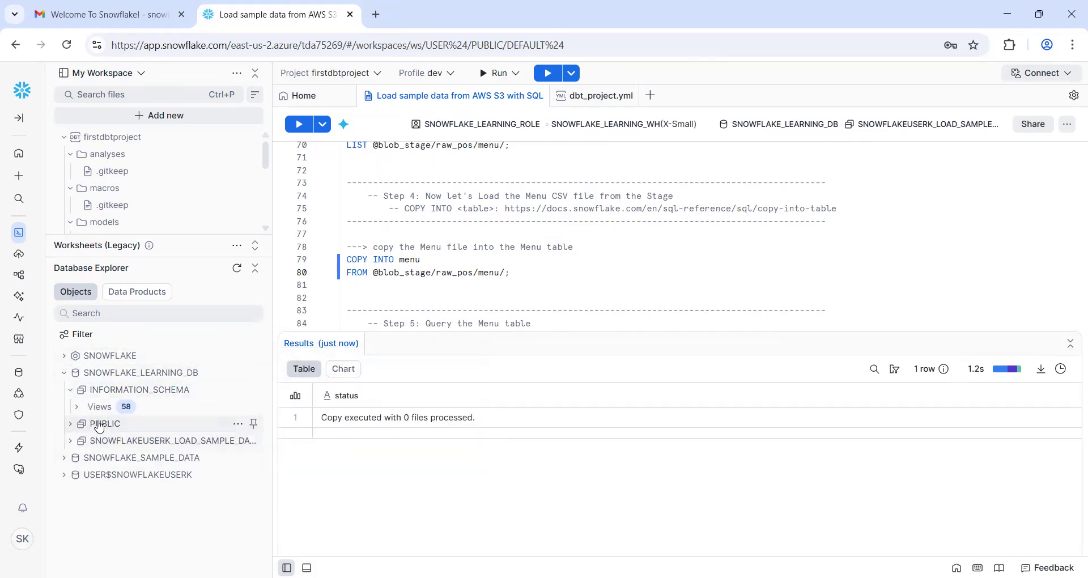
left_click(79, 408)
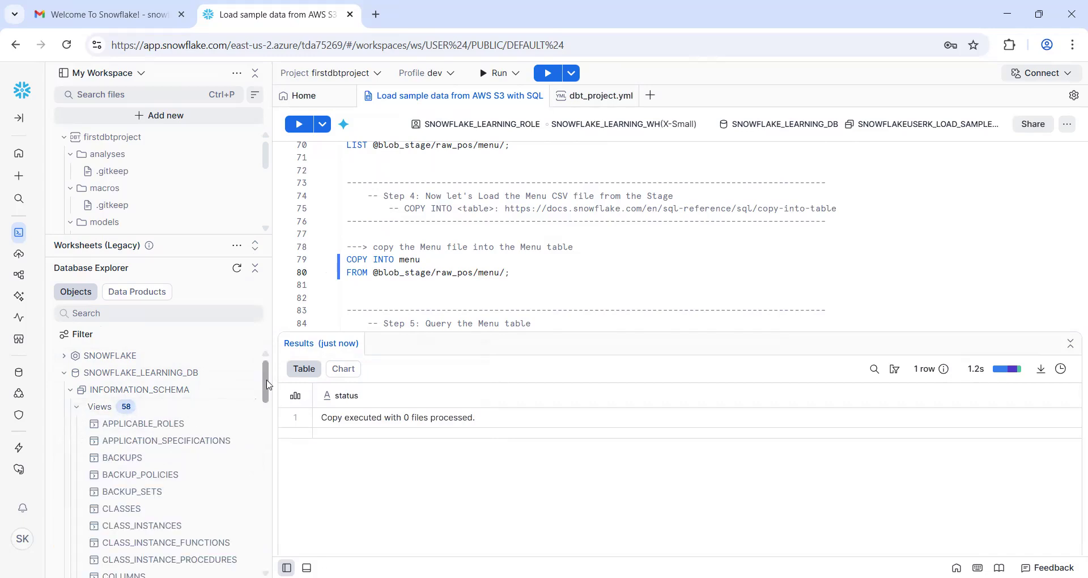
left_click_drag(268, 384, 269, 470)
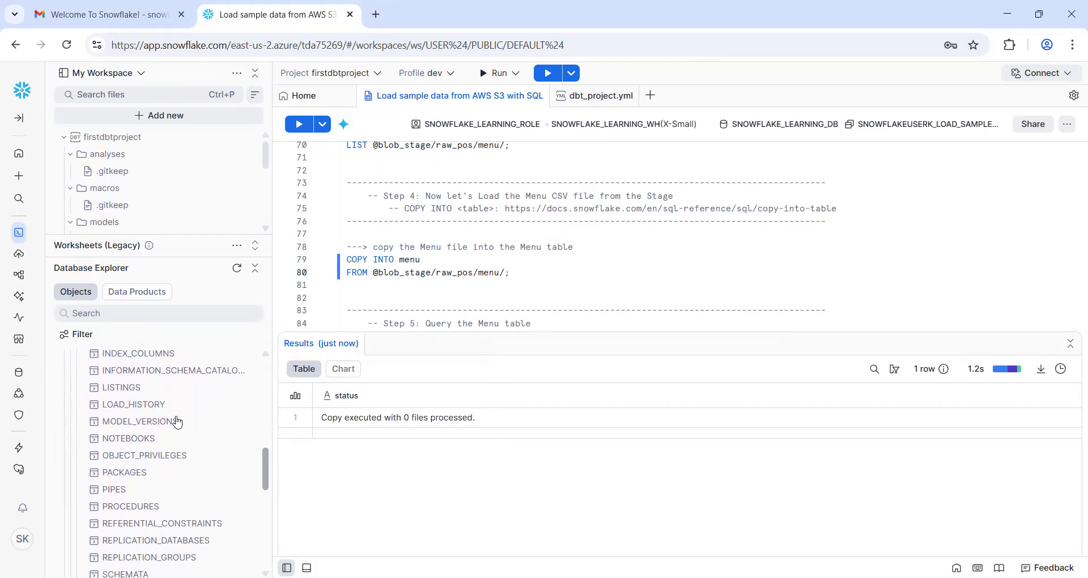
mouse_move(136, 406)
Write and run select * from SNOWFLAKE_LEARNING_DB.INFORMATION_SCHEMA.LOAD_HISTORY; below the COPY INTO statement, inserting the view's name from the Database Explorer
left_click(416, 296)
type("select * from")
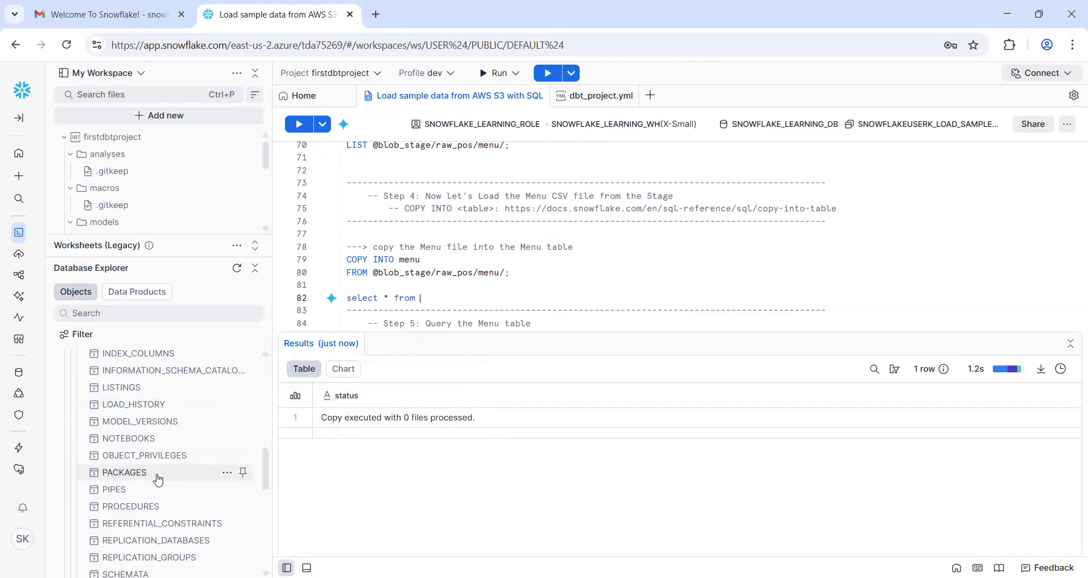
left_click(226, 404)
left_click(292, 429)
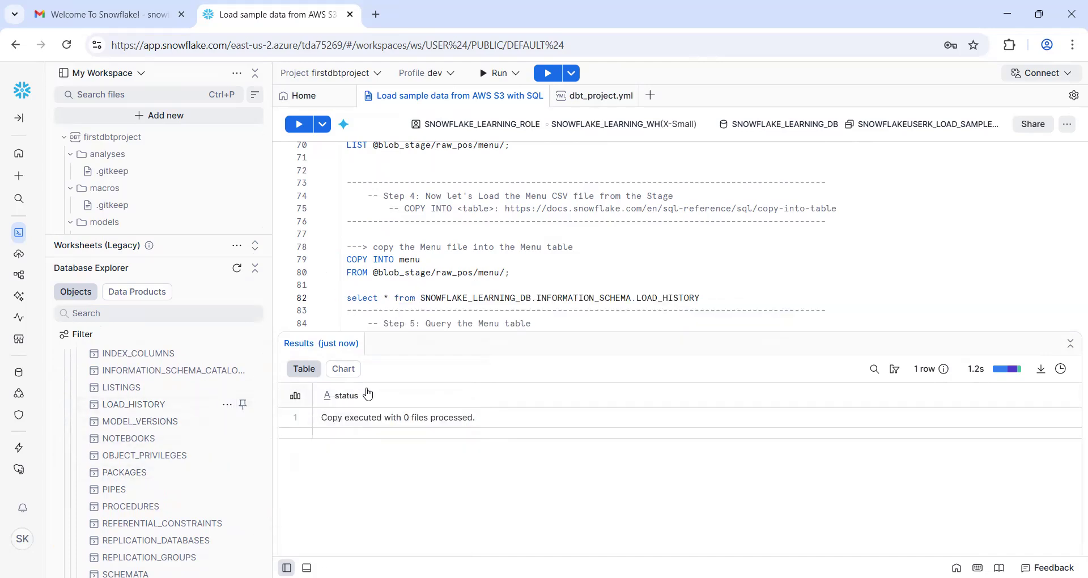
type(";")
key("ctrl+Return")
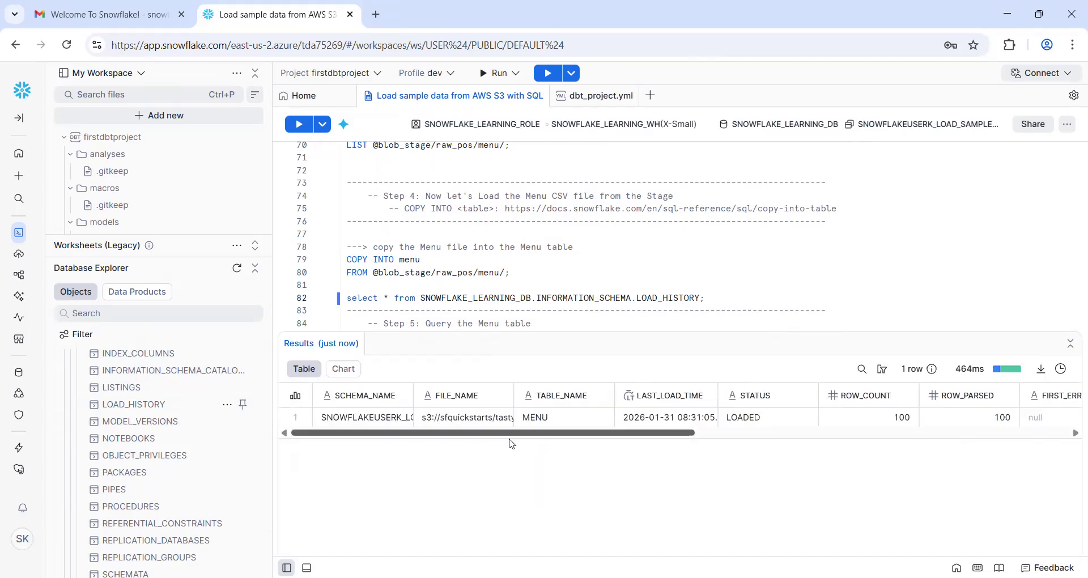
Widen the SCHEMA_NAME and FILE_NAME result columns to fit their contents, and add a line break after the LOAD_HISTORY query
double_click(413, 396)
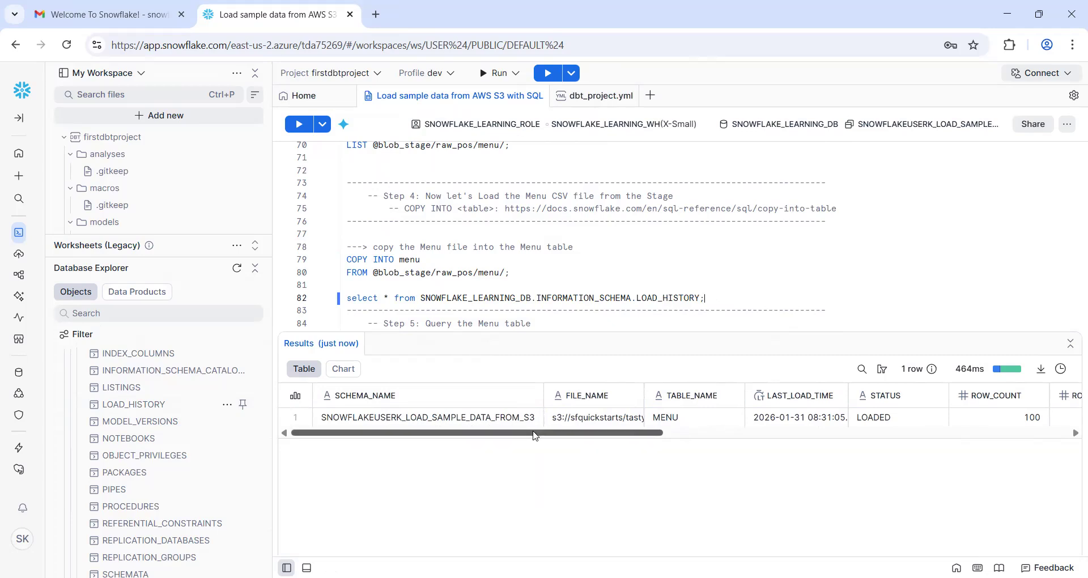
left_click_drag(536, 435, 600, 440)
double_click(501, 392)
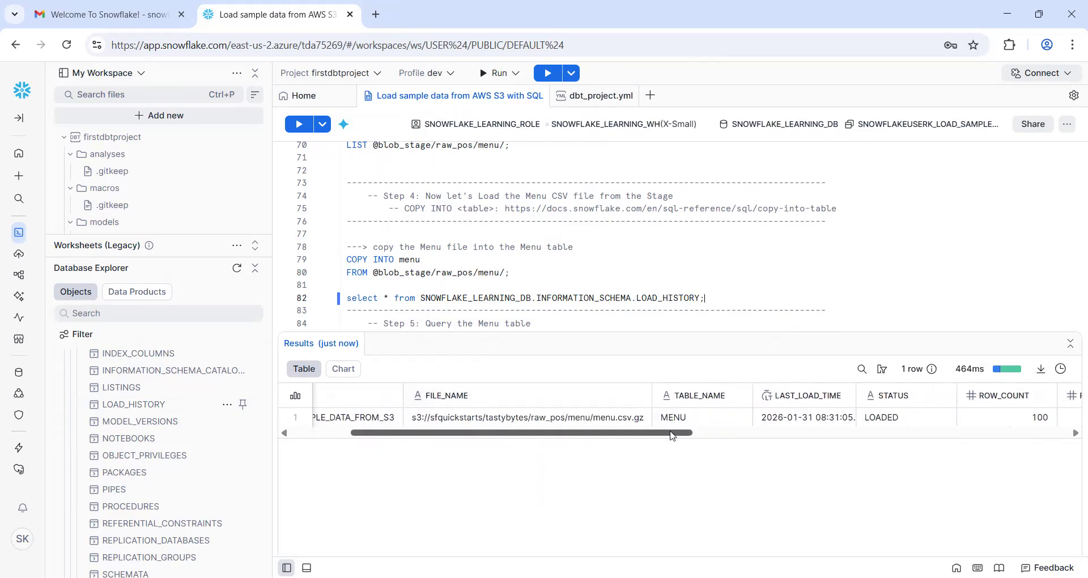
left_click_drag(672, 435, 533, 420)
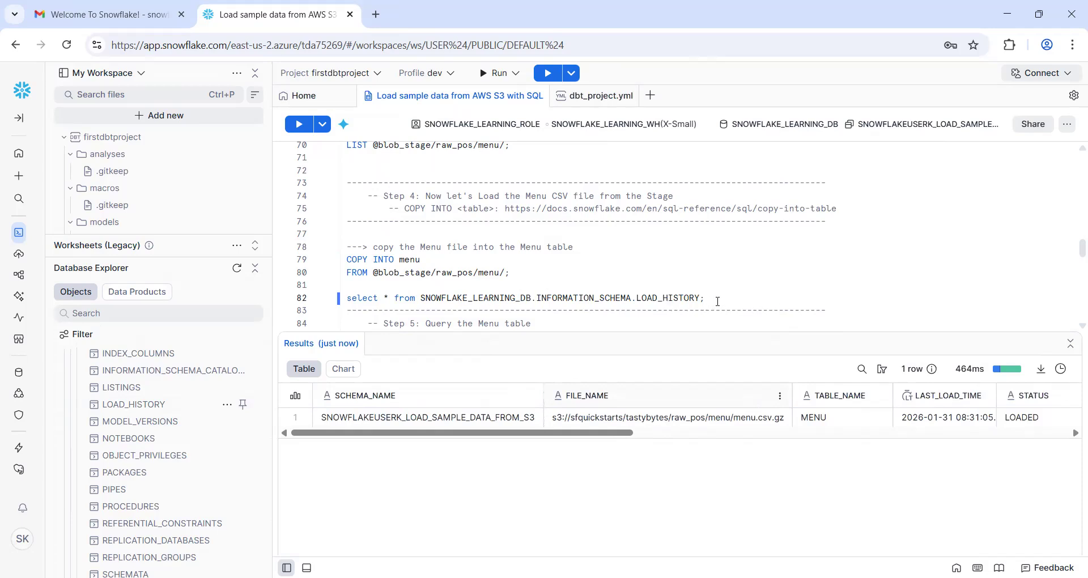
key("Return")
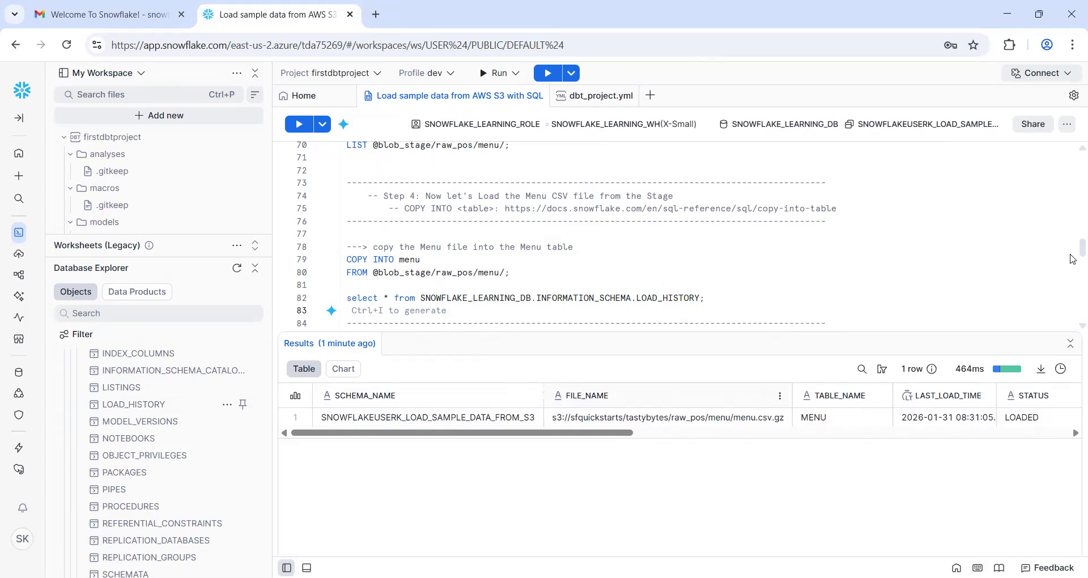
Add and run truncate table menu; directly below SELECT * FROM menu, and rerun that SELECT to check the table
left_click_drag(1073, 254, 1072, 227)
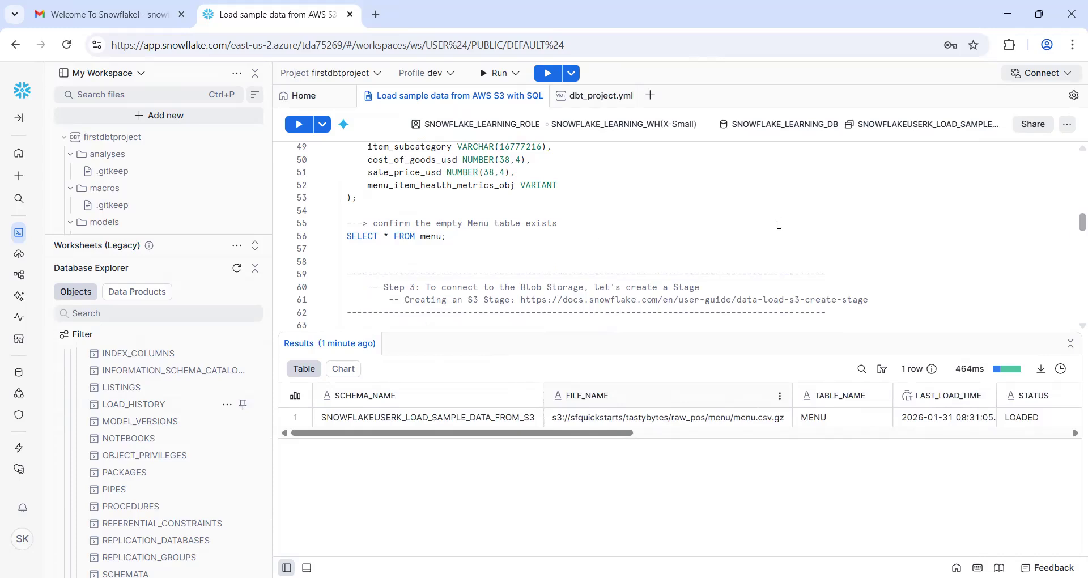
left_click(435, 236)
left_click(478, 240)
key("Return")
type("truncat")
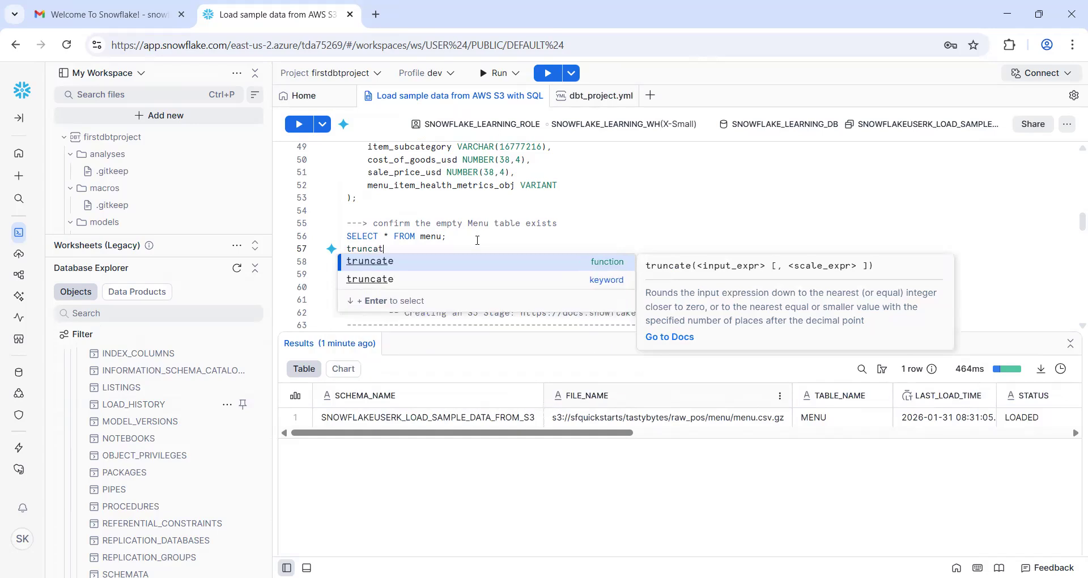
type("e table ")
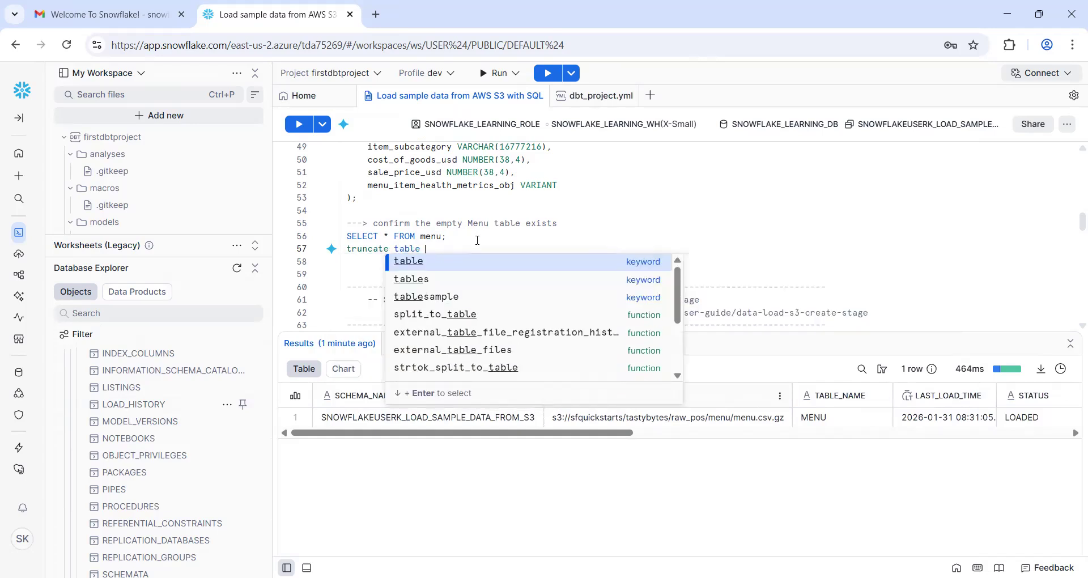
type("menu;")
key("ctrl+Return")
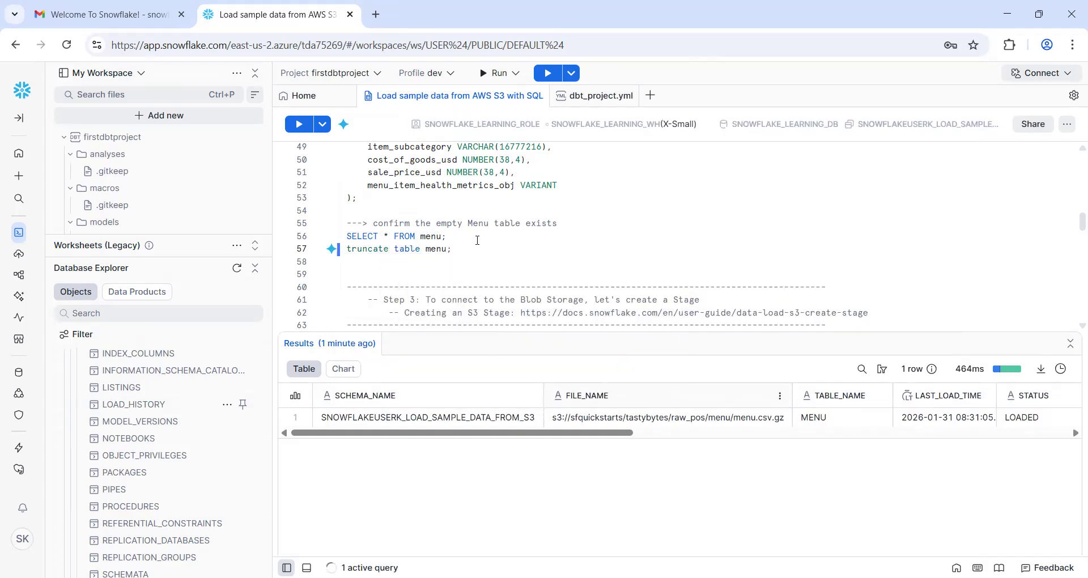
left_click(447, 239)
key("ctrl+Return")
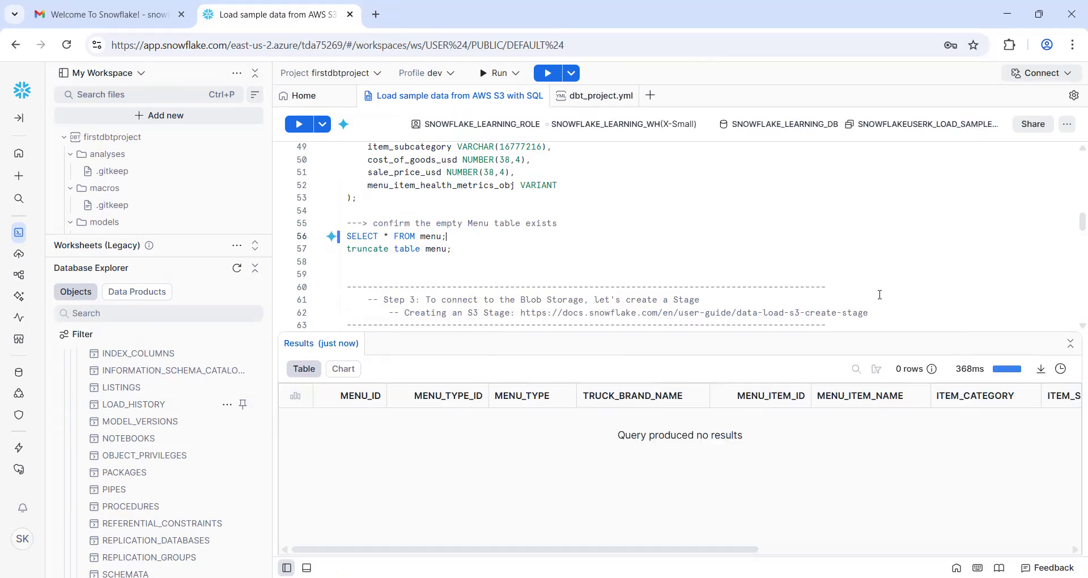
scroll(1073, 235, "down", 1)
scroll(1073, 235, "down", 4)
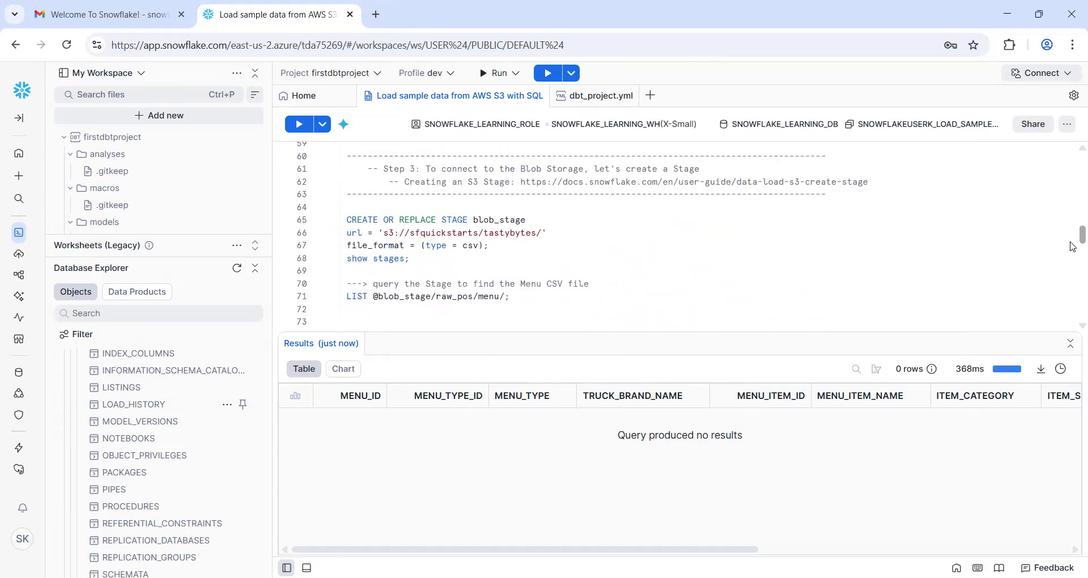
left_click(430, 301)
key("ctrl+Return")
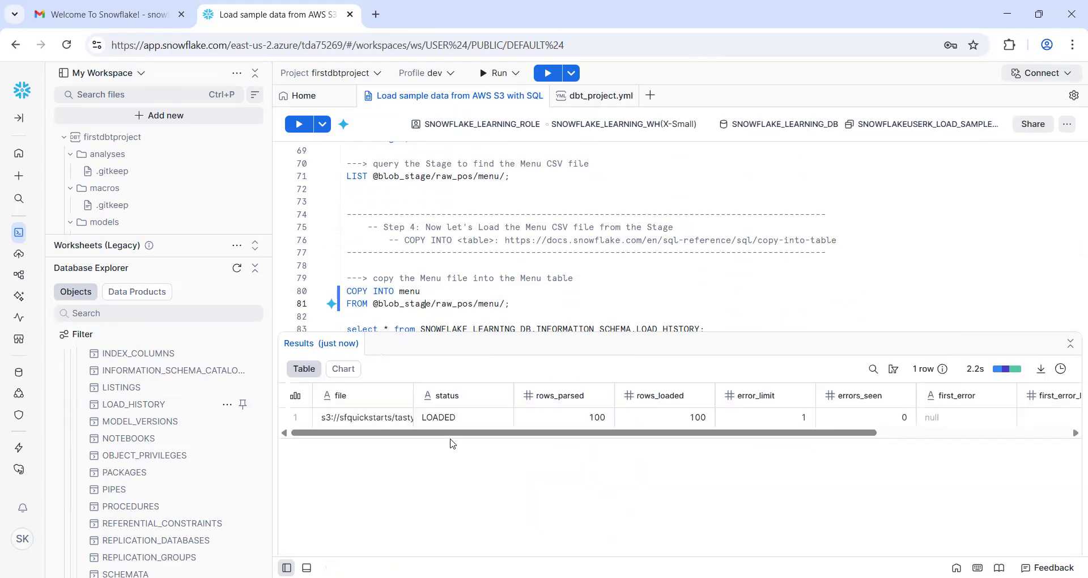
left_click_drag(575, 434, 863, 440)
left_click_drag(646, 433, 457, 440)
Run the same COPY INTO menu statement once more without truncating the table
scroll(458, 302, "down", 3)
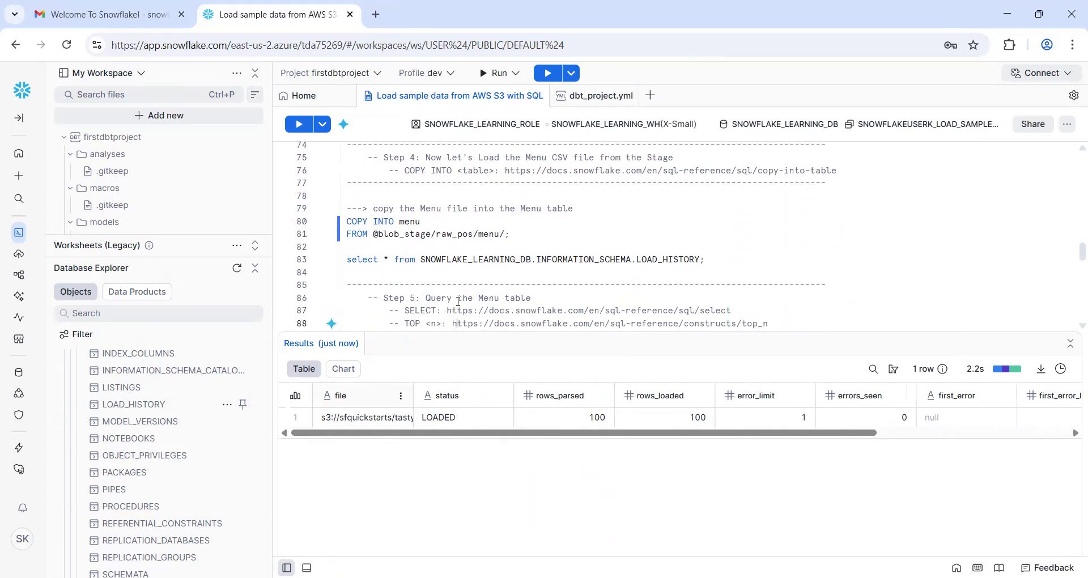
left_click(424, 234)
key("ctrl+Return")
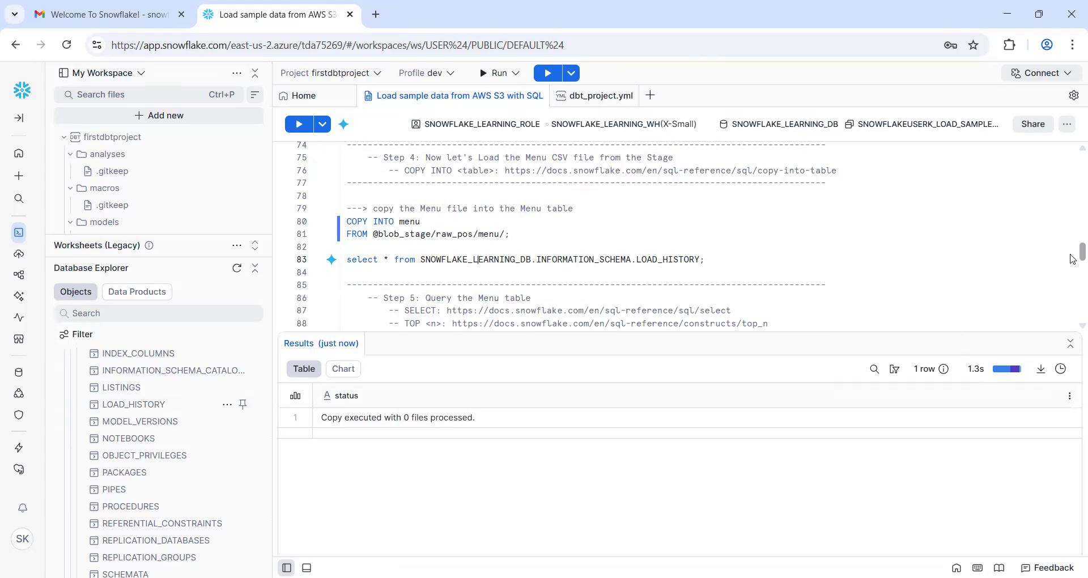
Rerun the INFORMATION_SCHEMA.LOAD_HISTORY query and look through its result columns, including LAST_LOAD_TIME, STATUS, ROW_COUNT and the error fields
scroll(1073, 255, "up", 3)
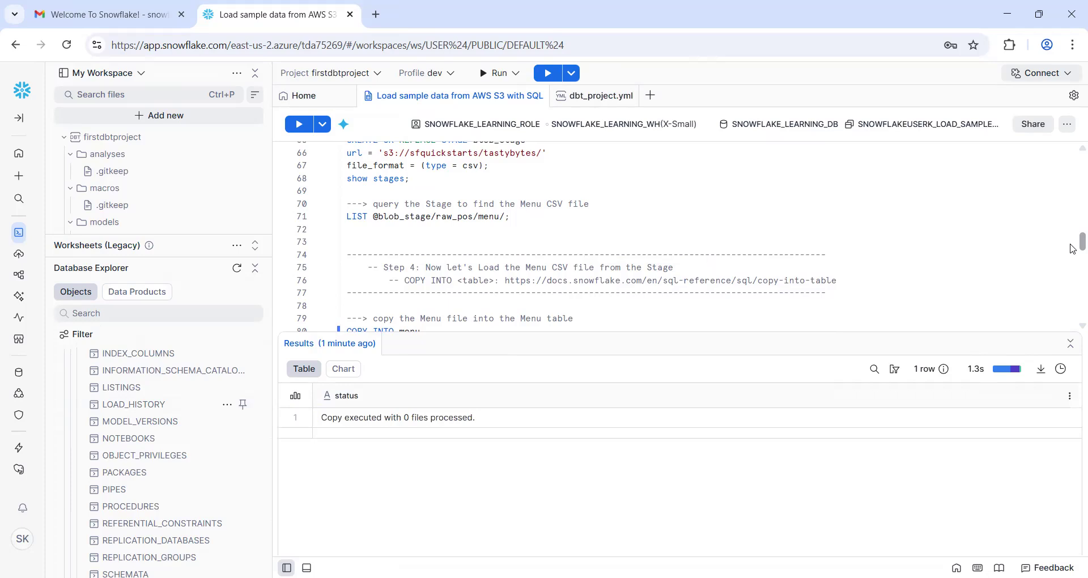
scroll(1073, 248, "down", 1)
scroll(1073, 248, "down", 2)
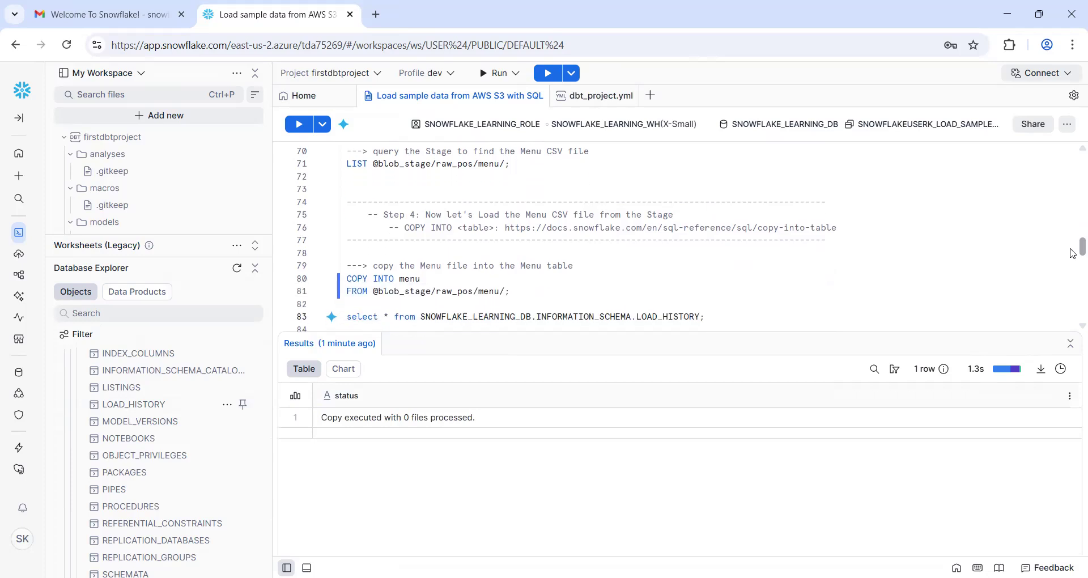
scroll(1073, 253, "up", 1)
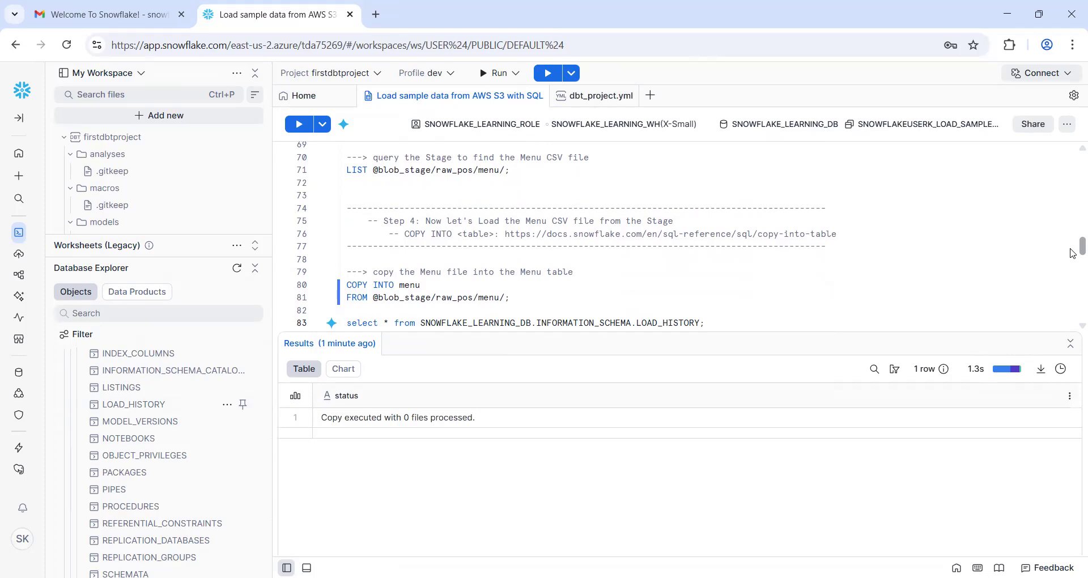
scroll(1073, 255, "down", 5)
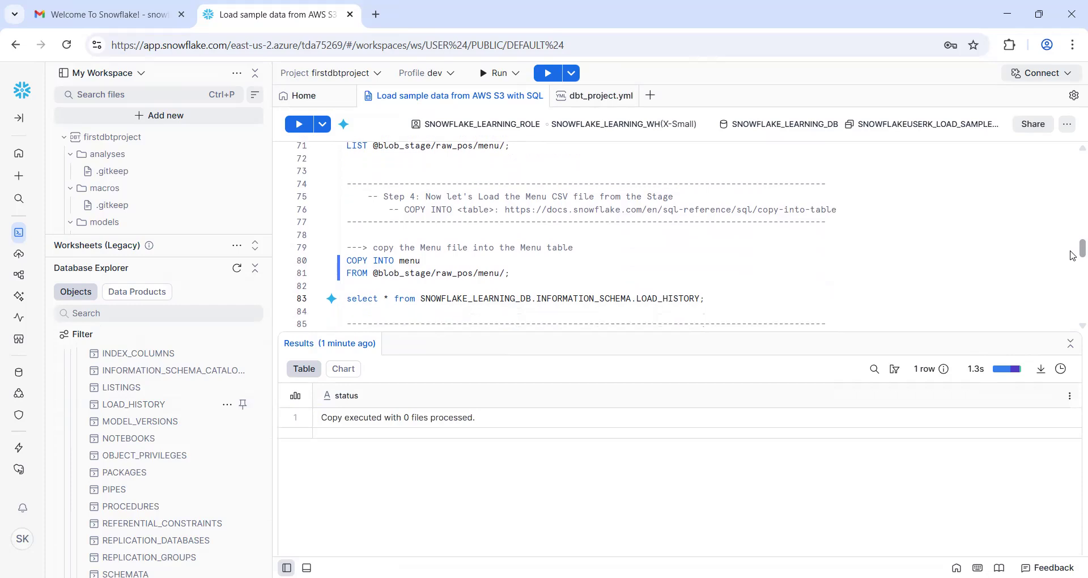
scroll(1073, 265, "down", 2)
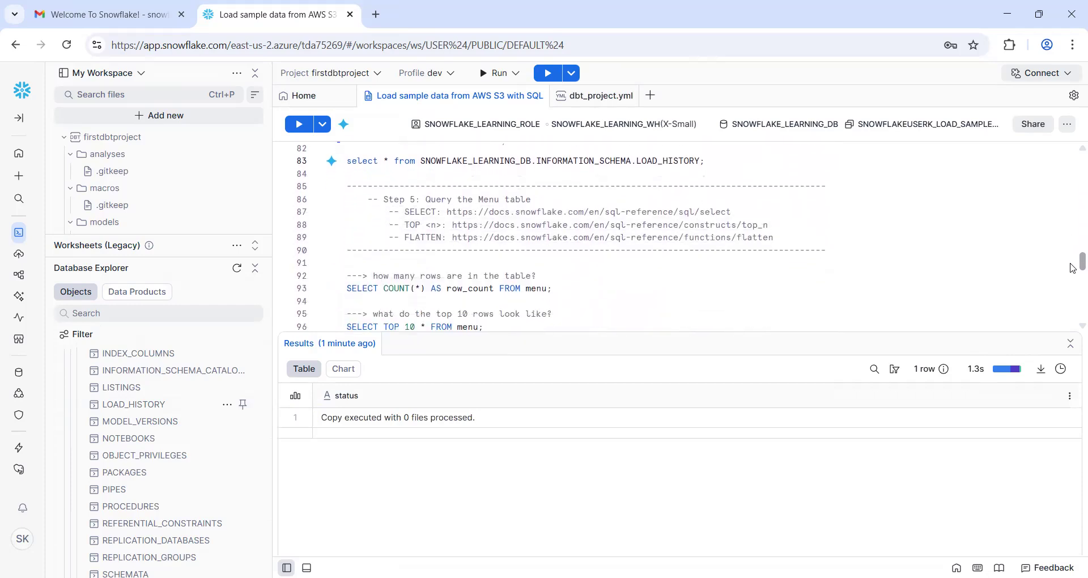
scroll(1073, 269, "up", 2)
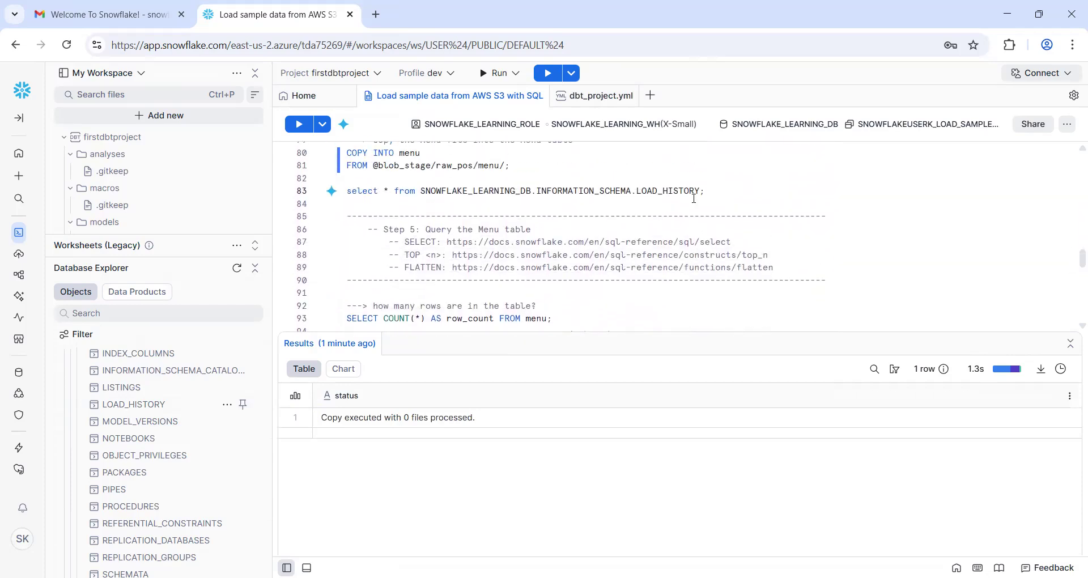
left_click(641, 191)
key("ctrl+Return")
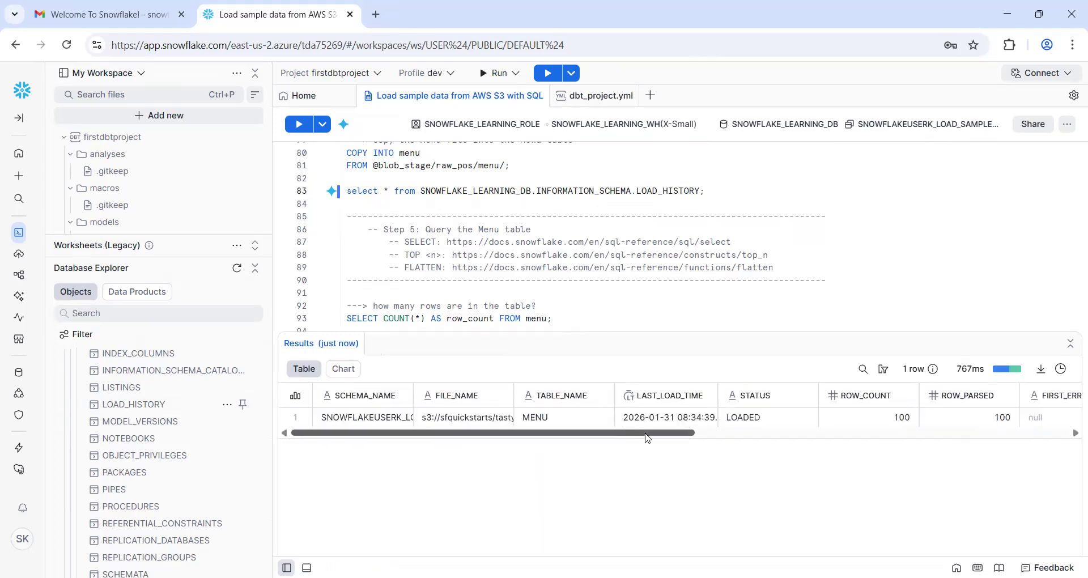
scroll(814, 420, "right", 5)
scroll(814, 420, "right", 3)
scroll(814, 420, "left", 10)
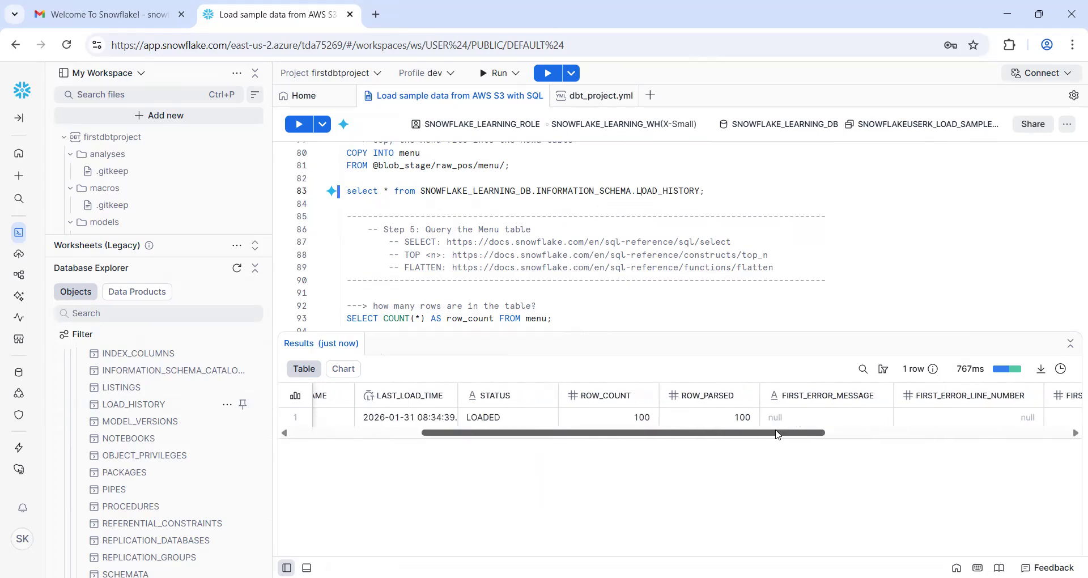
Run the Step 5 query SELECT COUNT(*) AS row_count FROM menu to count the table's rows
left_click(525, 306)
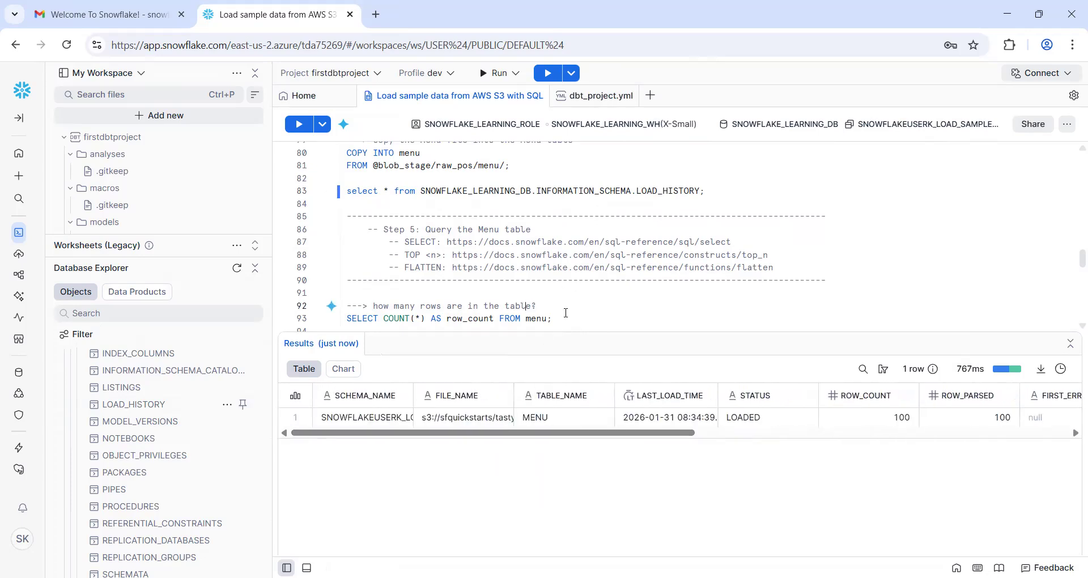
left_click(574, 314)
key("Down")
key("Down")
key("Down")
key("Down")
left_click(497, 272)
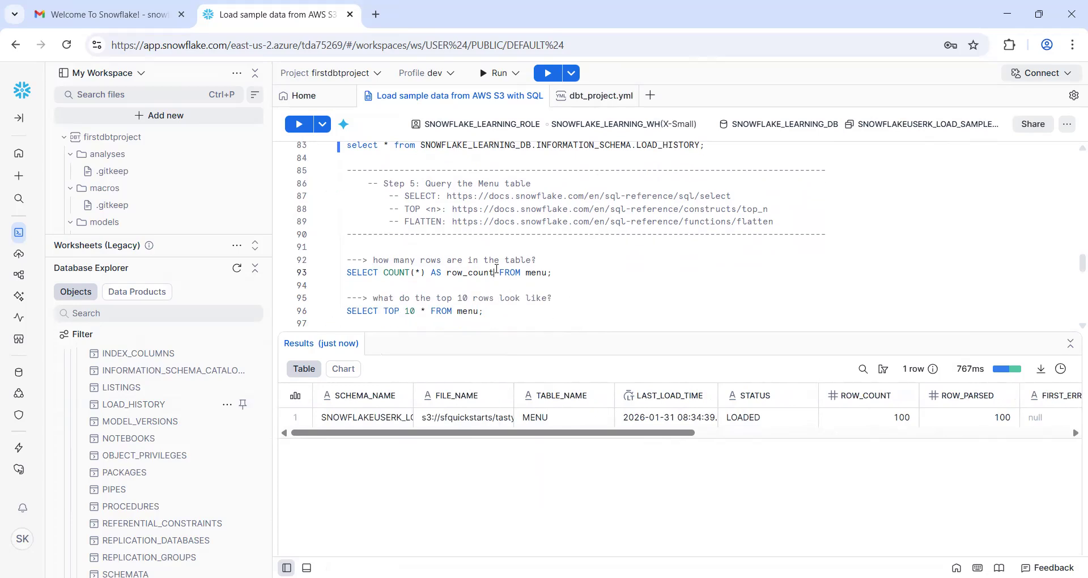
key("ctrl+Return")
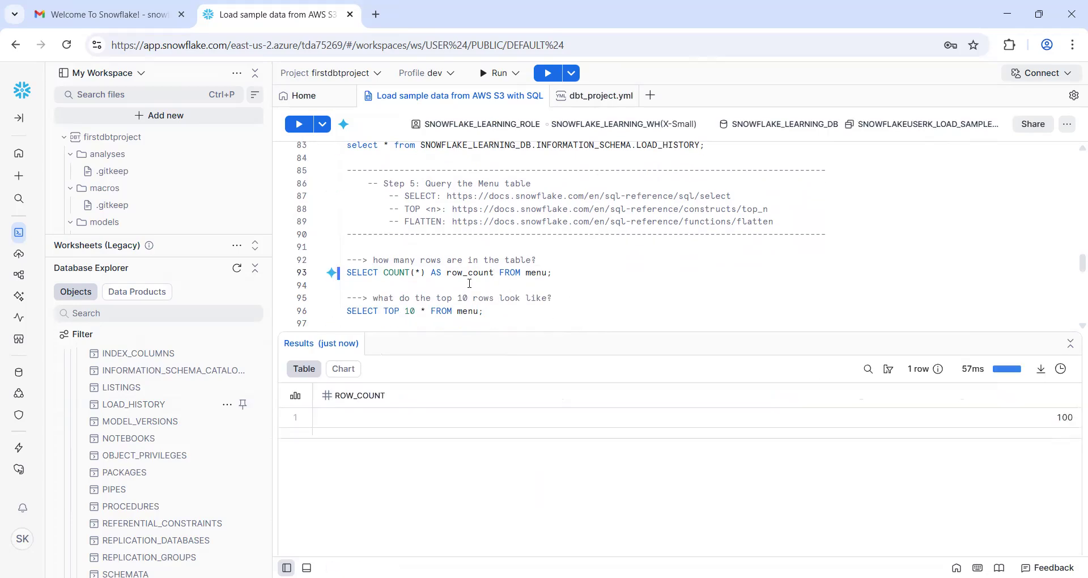
Run SELECT TOP 10 * FROM menu and look over the returned rows
left_click(440, 307)
key("ctrl+Return")
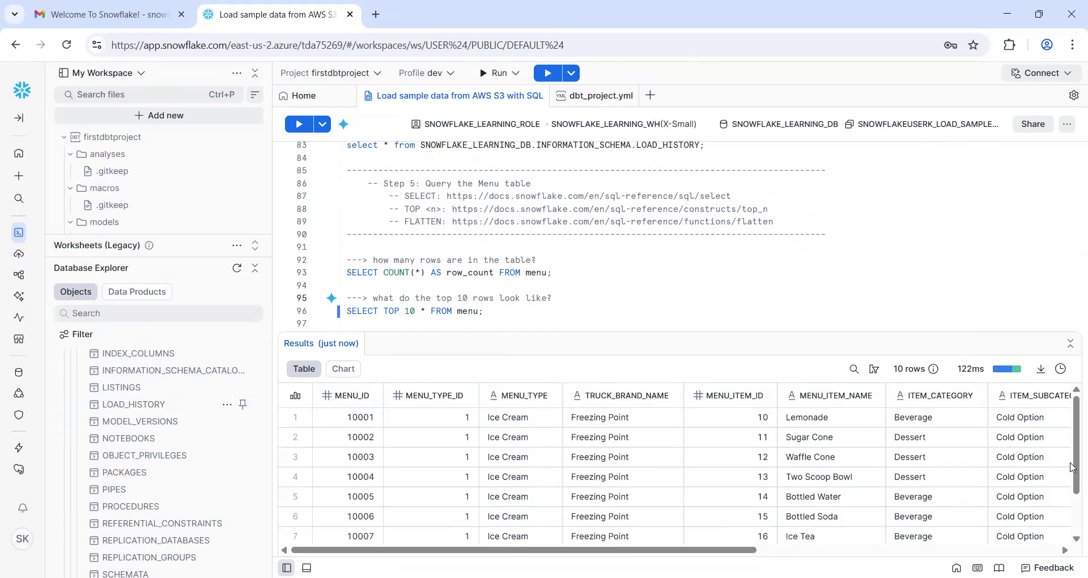
left_click_drag(1074, 447, 1074, 416)
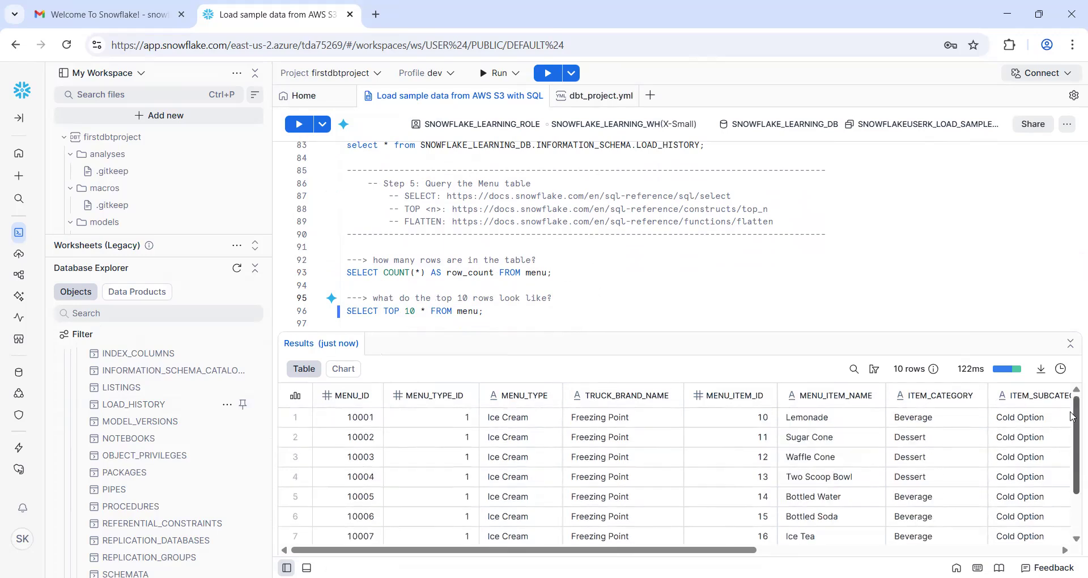
Try to run only the selected part of the Freezing Point menu items query, from SELECT through the word WHERE
scroll(437, 315, "down", 1)
scroll(436, 316, "down", 5)
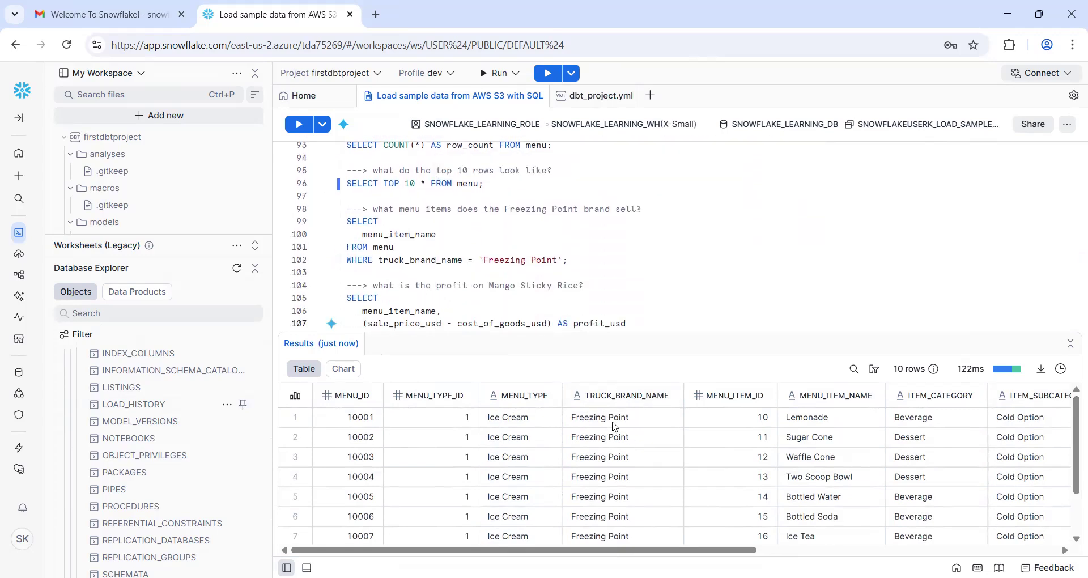
scroll(1071, 428, "down", 2)
scroll(1072, 428, "up", 2)
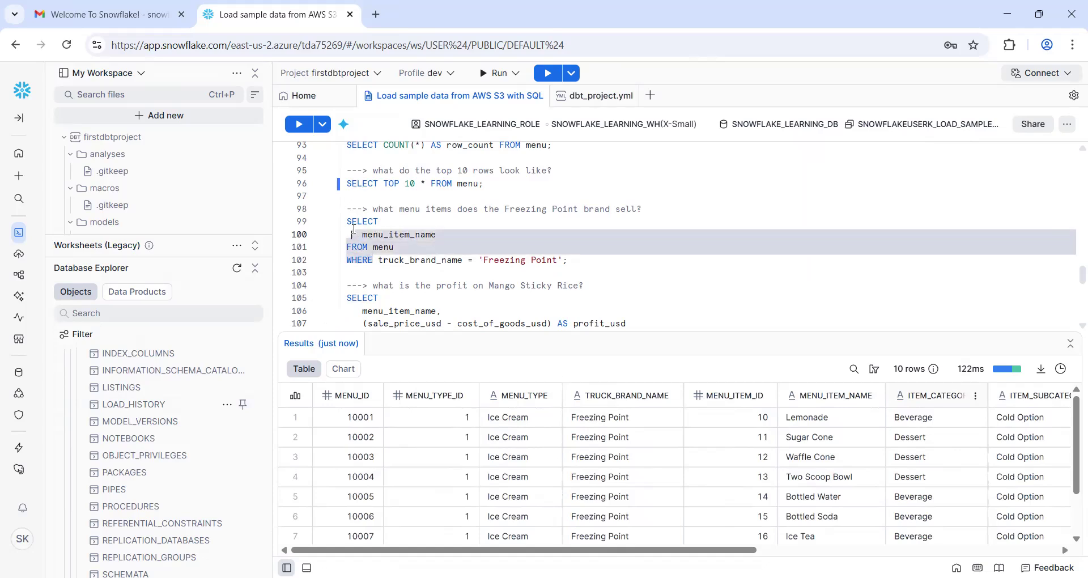
left_click_drag(347, 260, 340, 221)
left_click(299, 123)
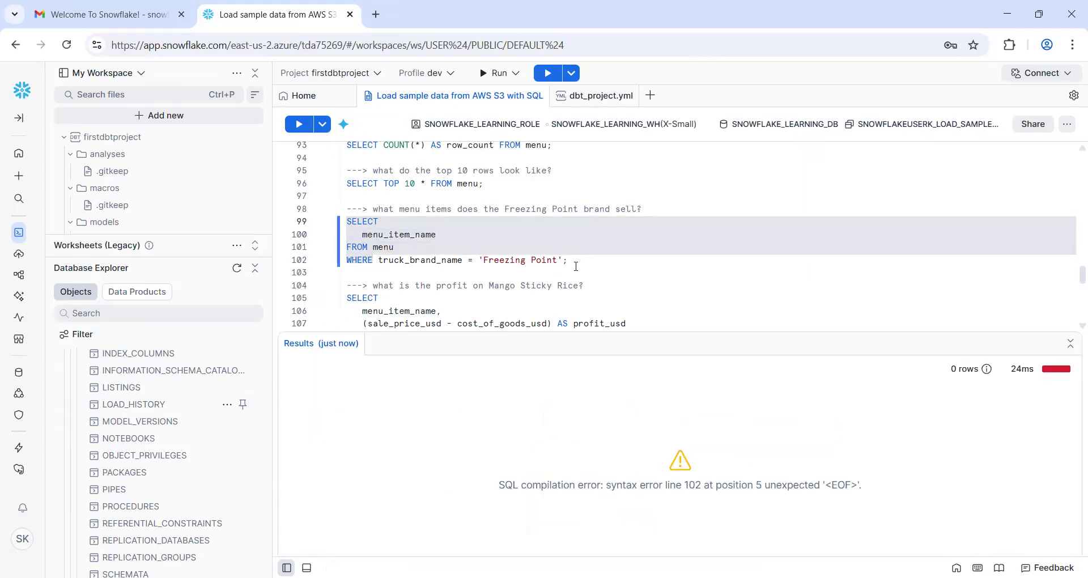
left_click(445, 253)
left_click_drag(343, 220, 377, 264)
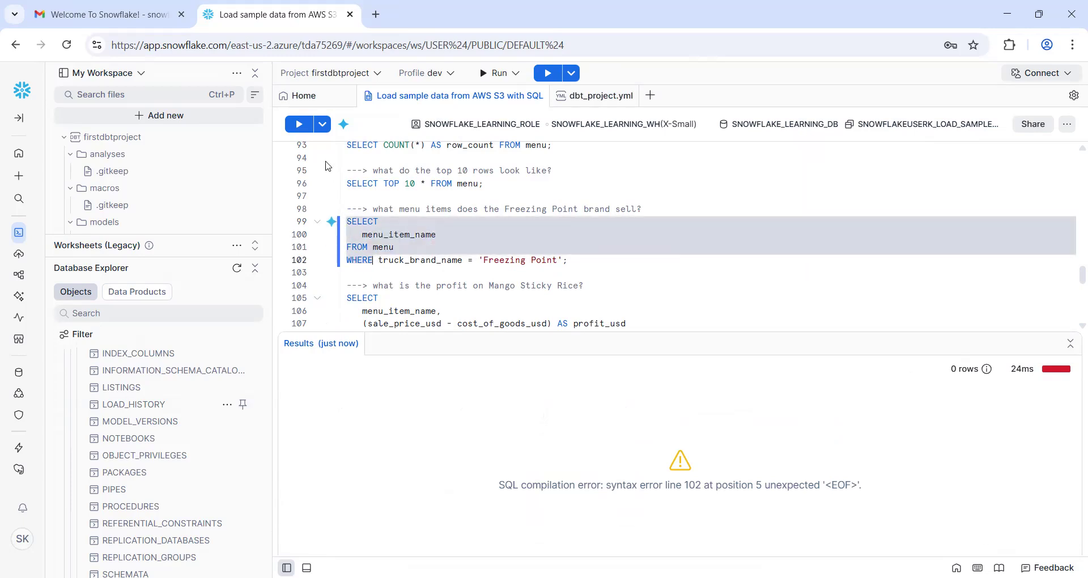
left_click(299, 124)
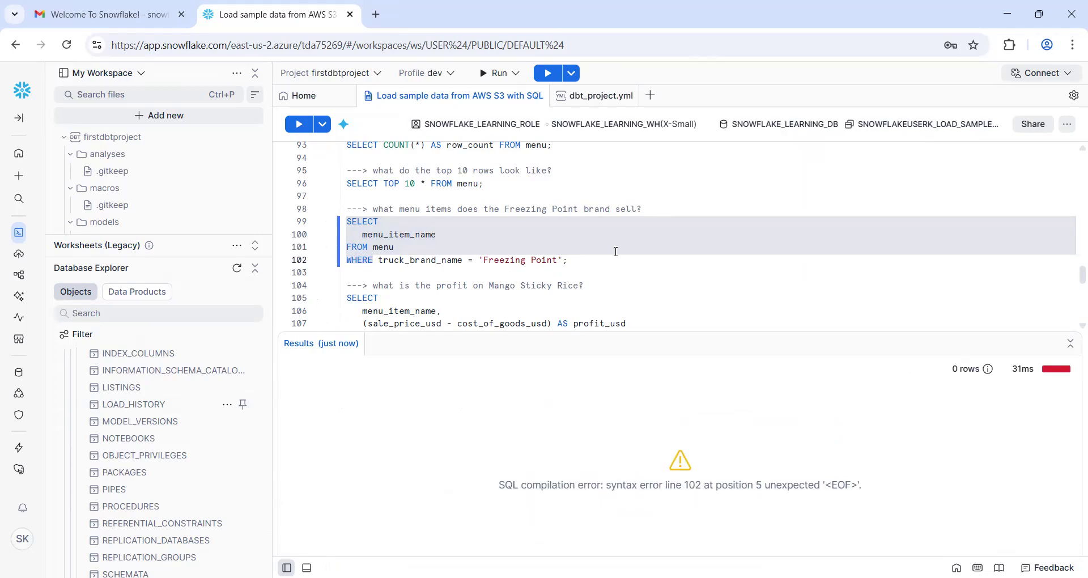
Run the whole menu_item_name query filtered on truck_brand_name = 'Freezing Point' and look through all returned items
left_click(567, 259)
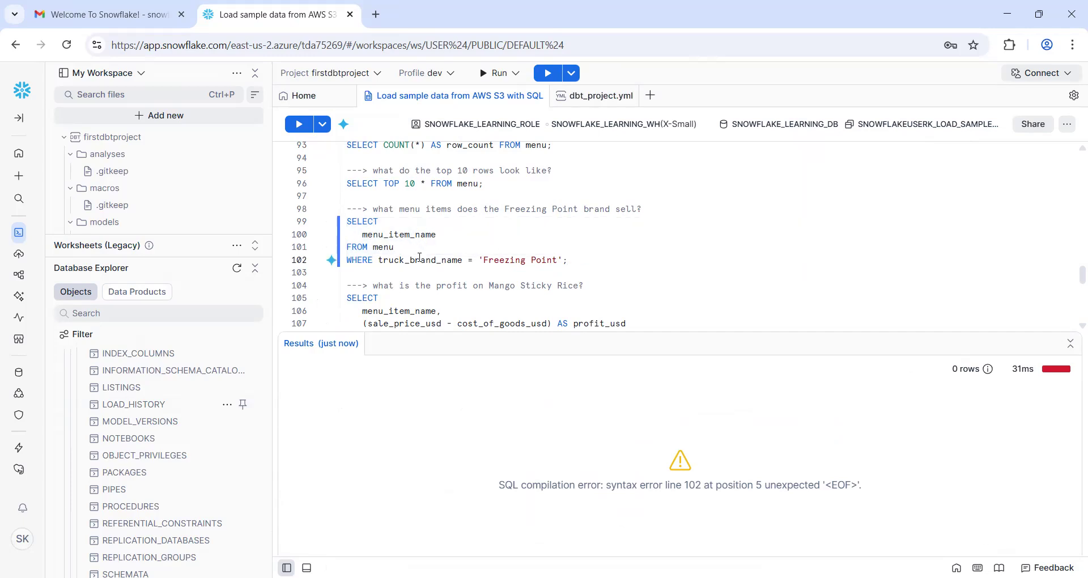
key("ctrl+Return")
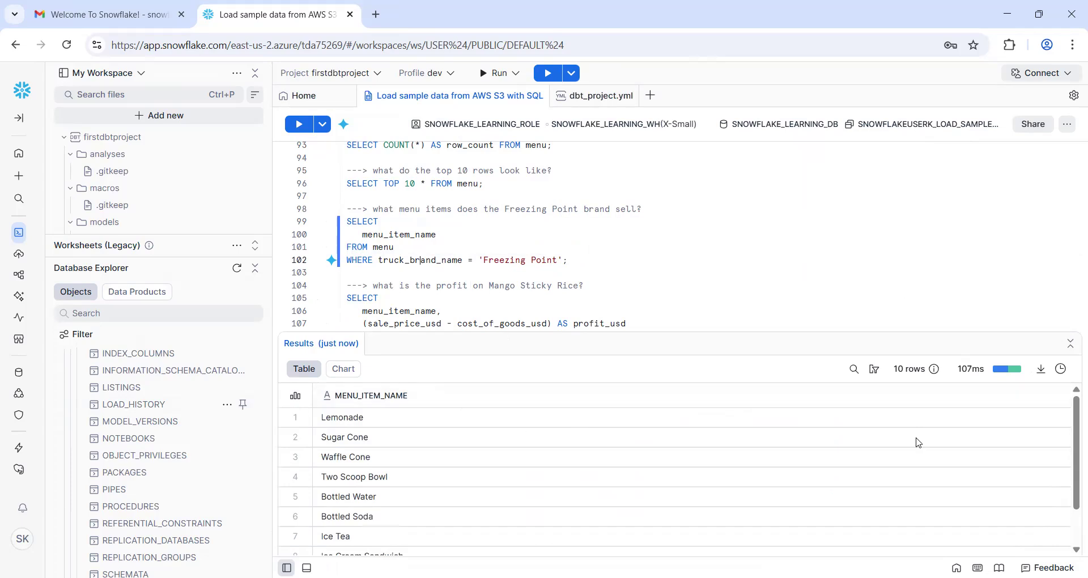
scroll(1073, 438, "down", 2)
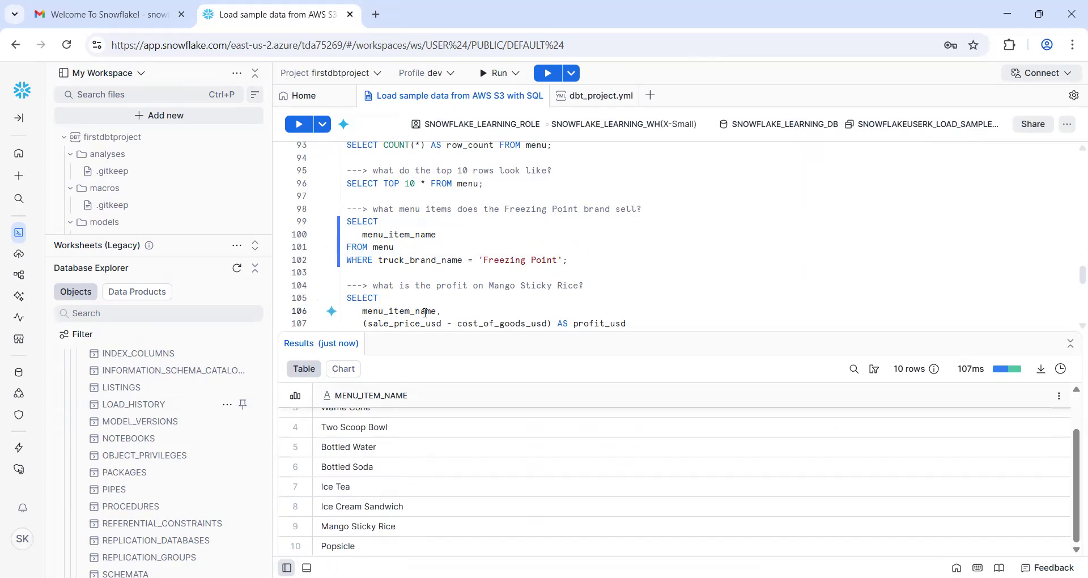
Review the sale_price_usd - cost_of_goods_usd expression in the Mango Sticky Rice profit query and run that query
scroll(425, 312, "down", 3)
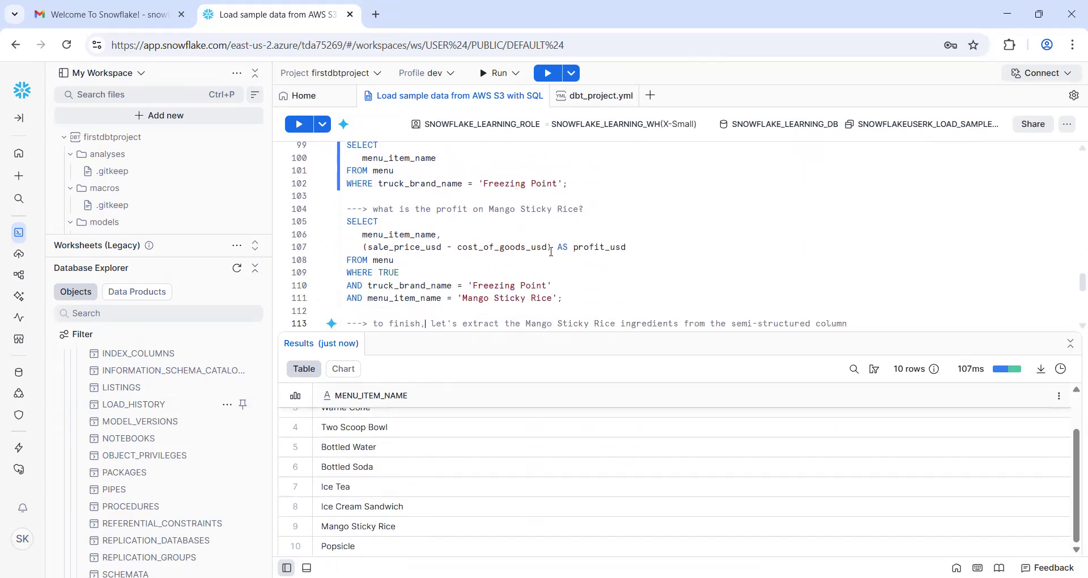
left_click(457, 250)
double_click(403, 249)
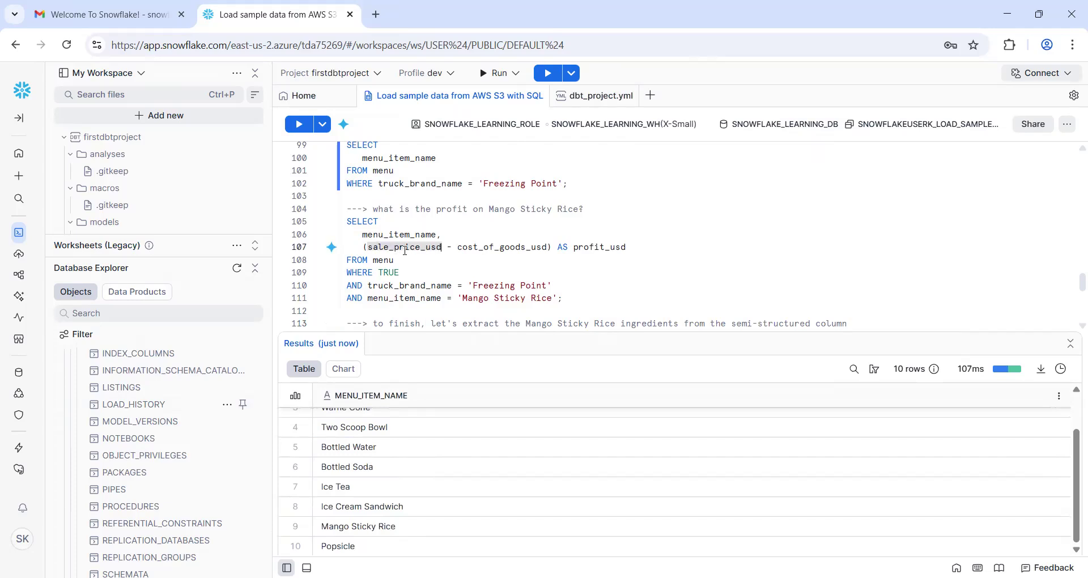
double_click(511, 248)
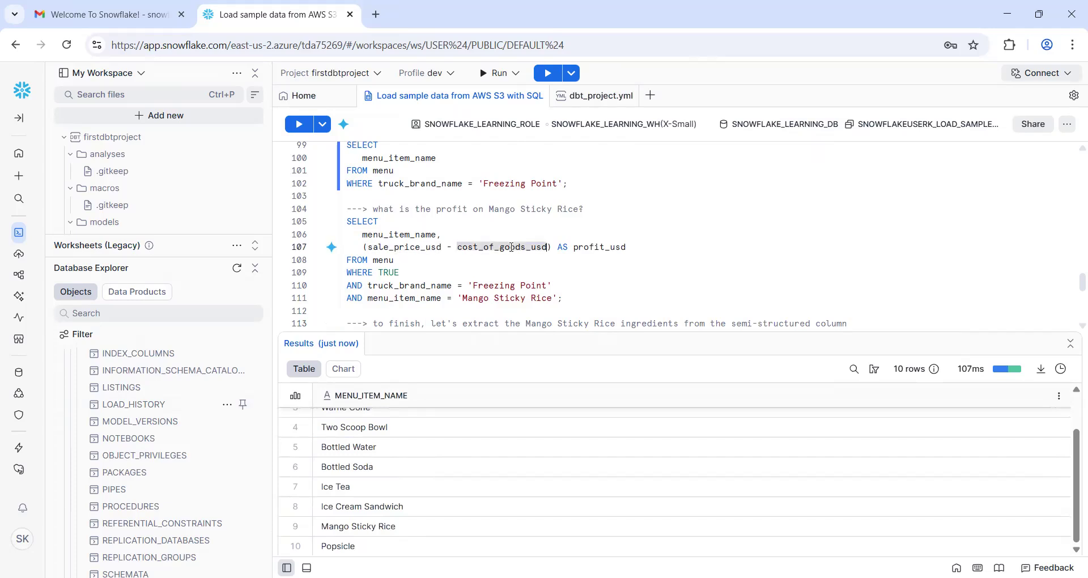
left_click(610, 250)
left_click(421, 271)
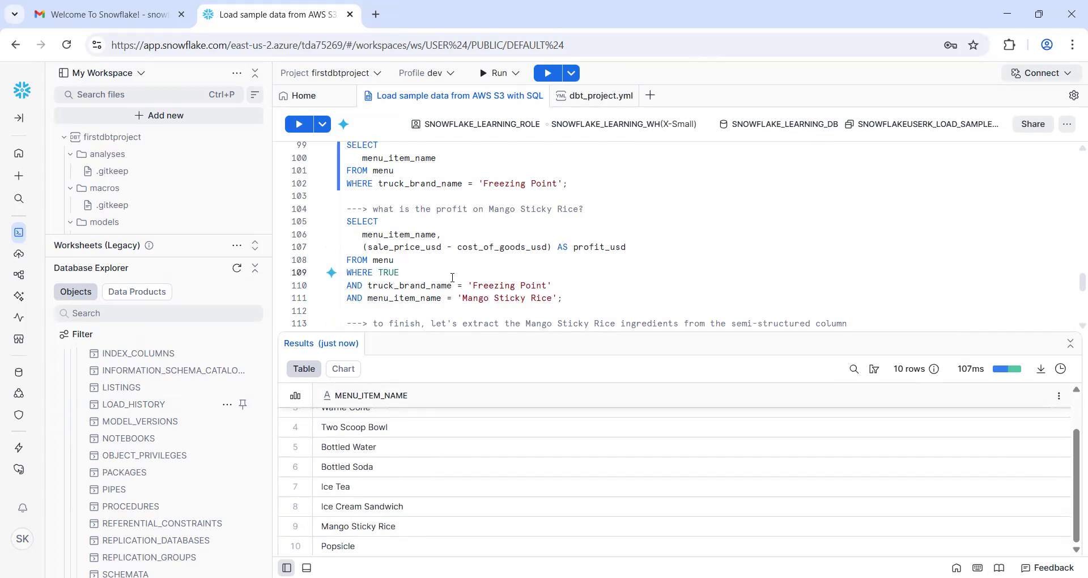
key("ctrl+Return")
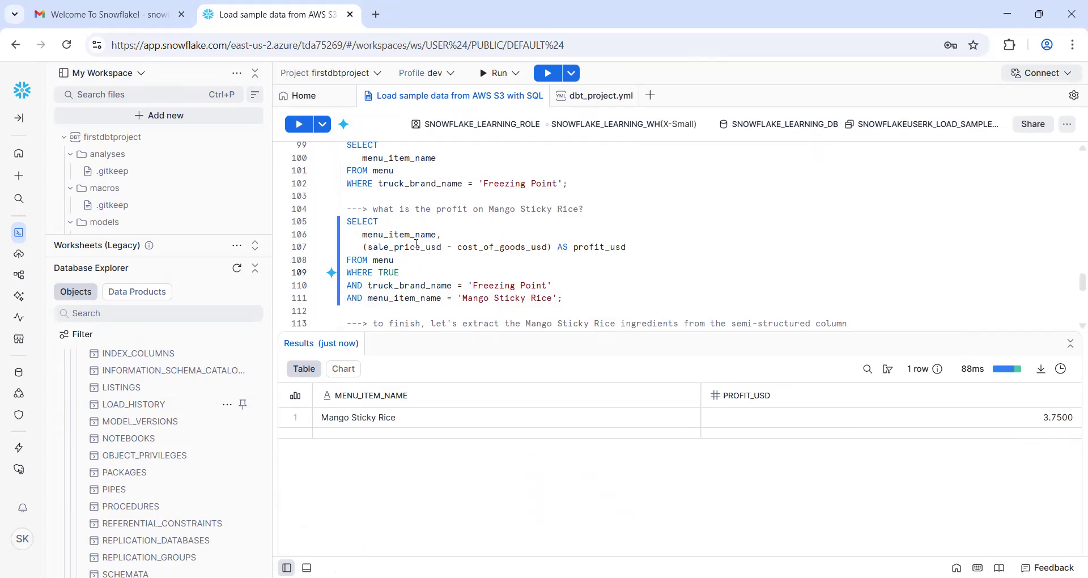
Go through the LATERAL FLATTEN query that extracts the Mango Sticky Rice ingredients as an ARRAY, and run it
key("Up")
key("Up")
key("Down")
key("Down")
key("Down")
key("Down")
key("Down")
key("Down")
key("Down")
key("Down")
key("Down")
key("Down")
key("Down")
key("Down")
key("Down")
key("Down")
key("Down")
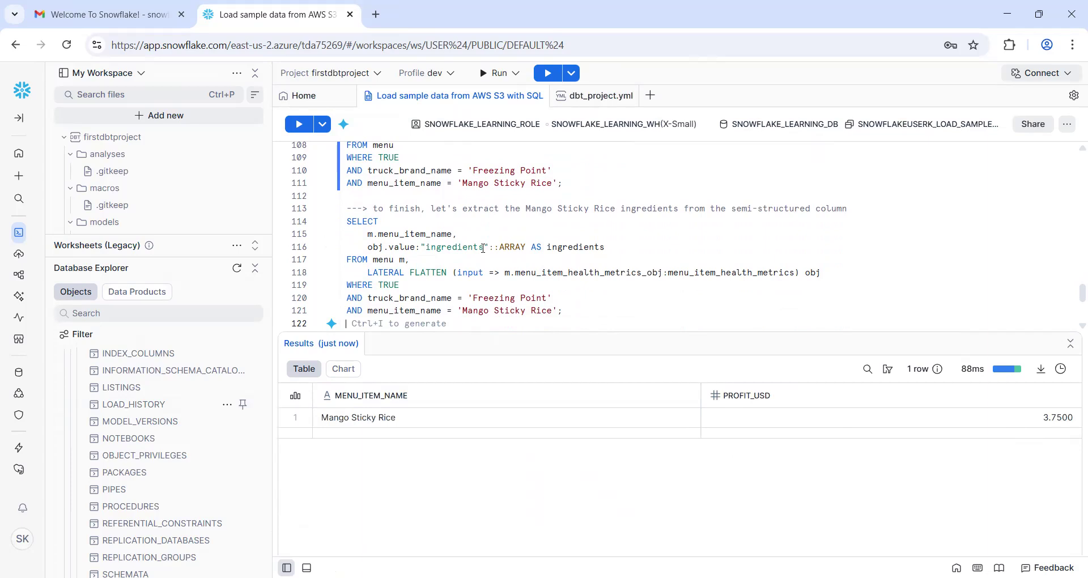
double_click(469, 247)
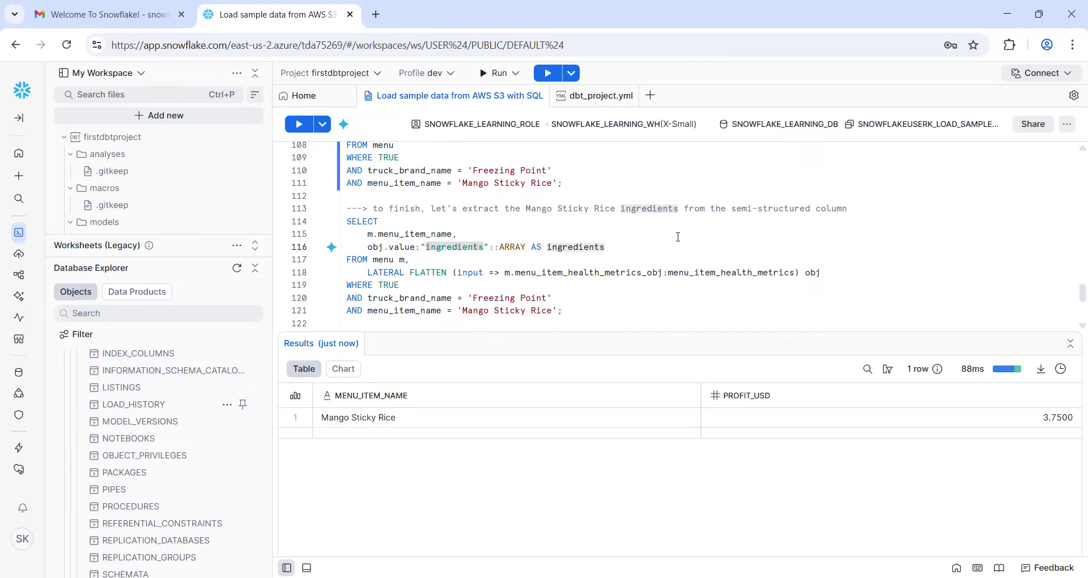
left_click(403, 247)
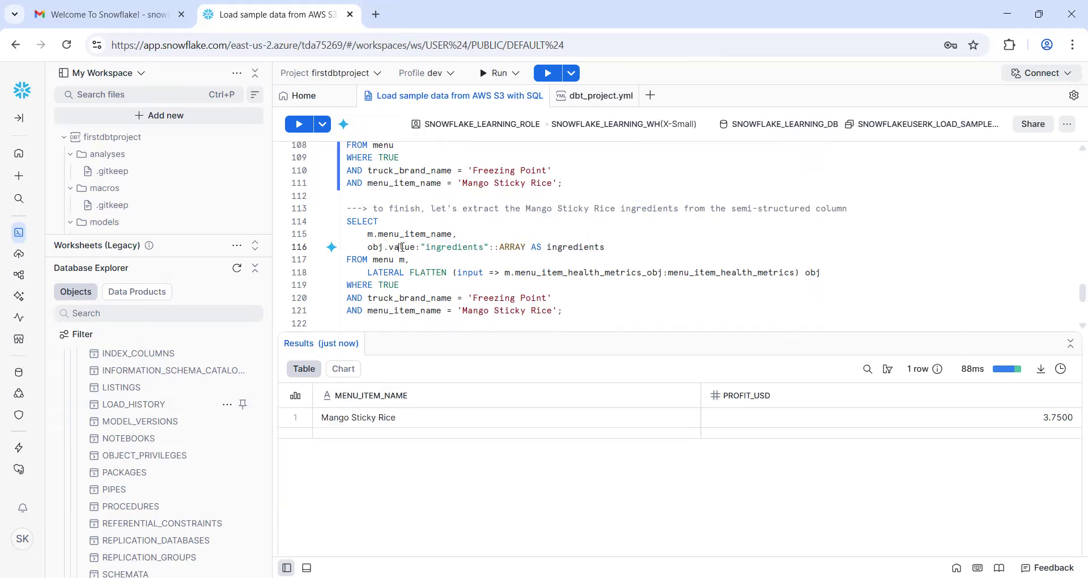
left_click(480, 248)
left_click_drag(387, 250, 422, 250)
left_click(408, 250)
left_click(820, 274)
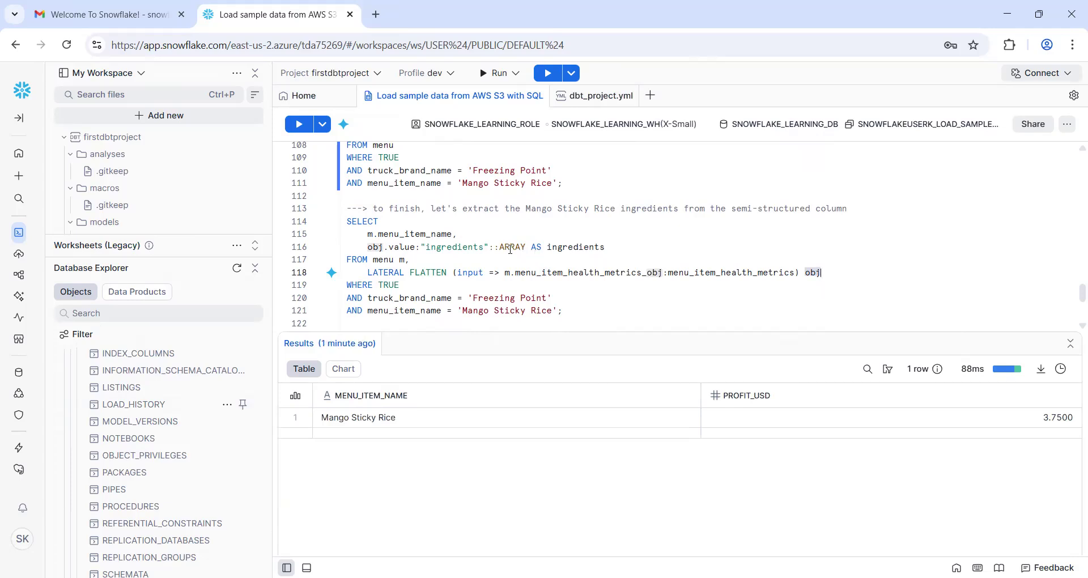
left_click(502, 308)
key("ctrl+Return")
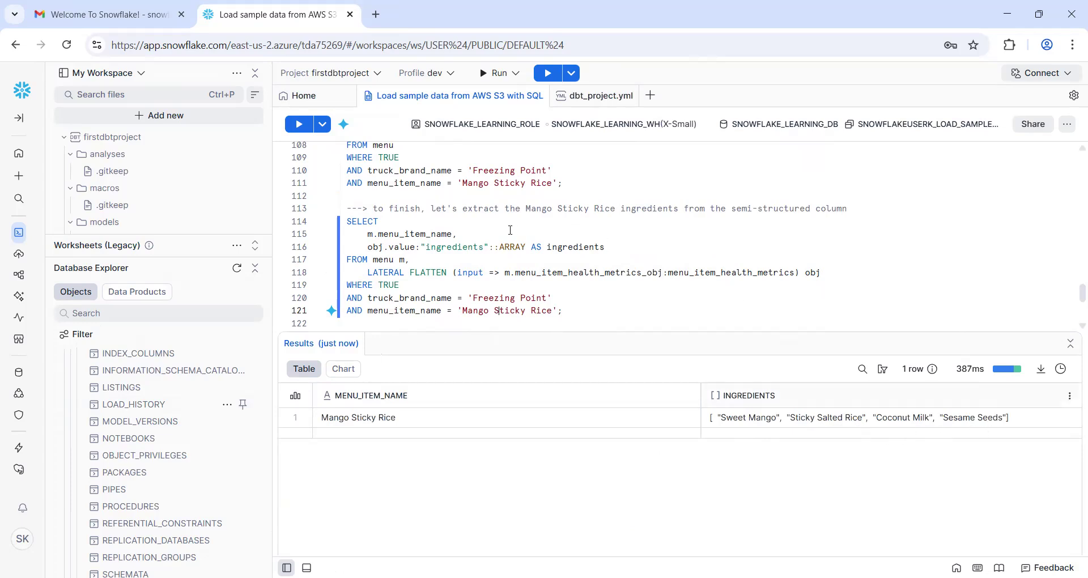
Add select * from menu; on the empty line above the ingredients query's comment and run it
left_click(385, 261)
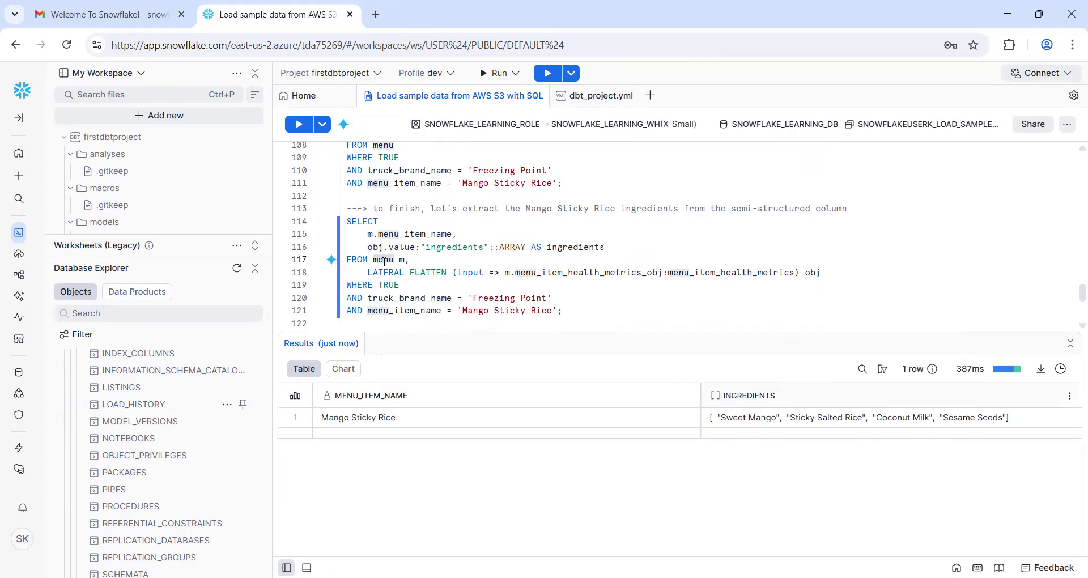
left_click(353, 198)
type("se")
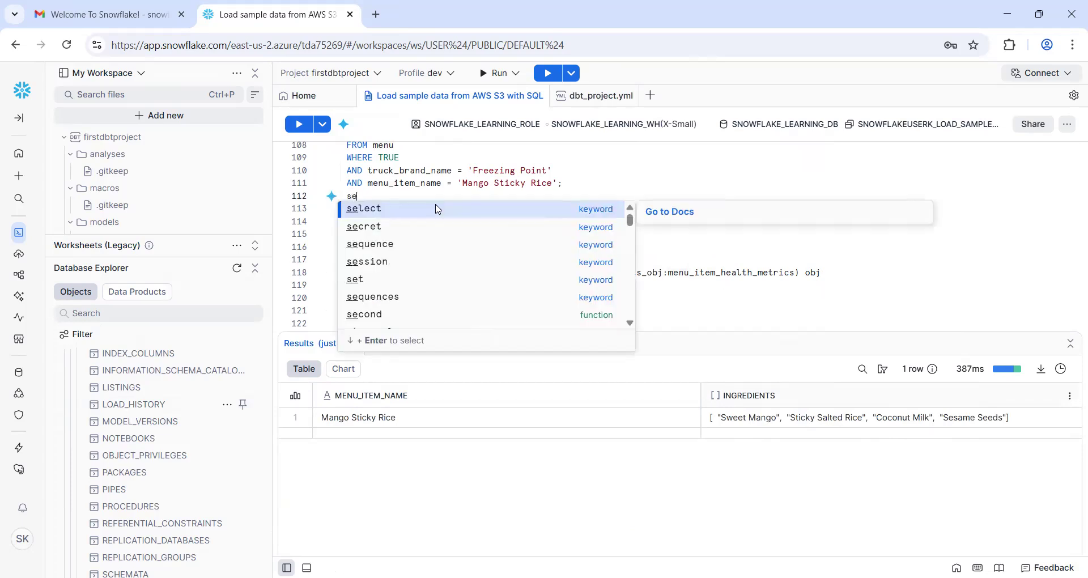
type("lect * from menu;")
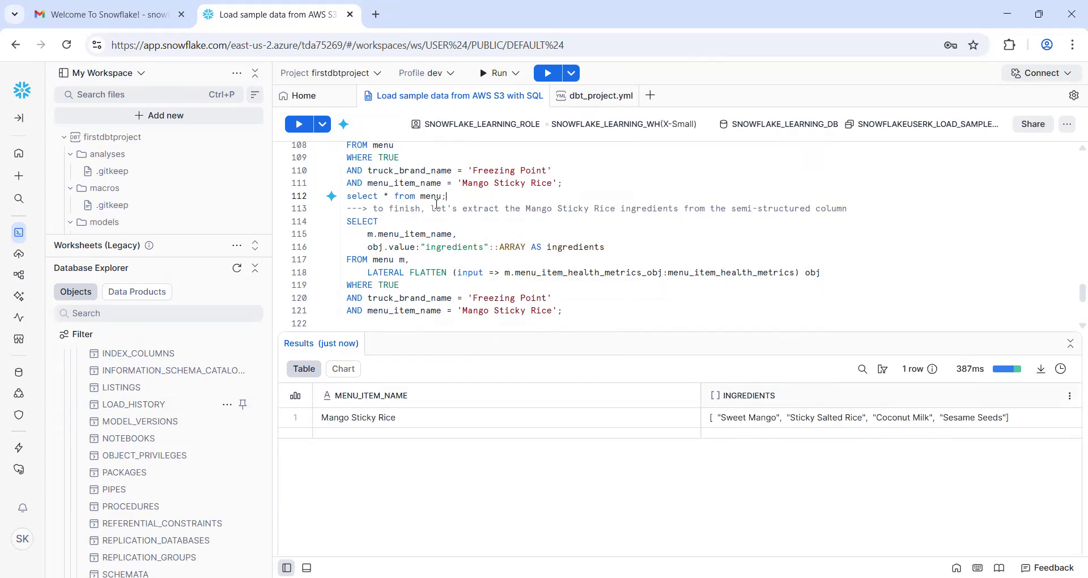
key("ctrl+Return")
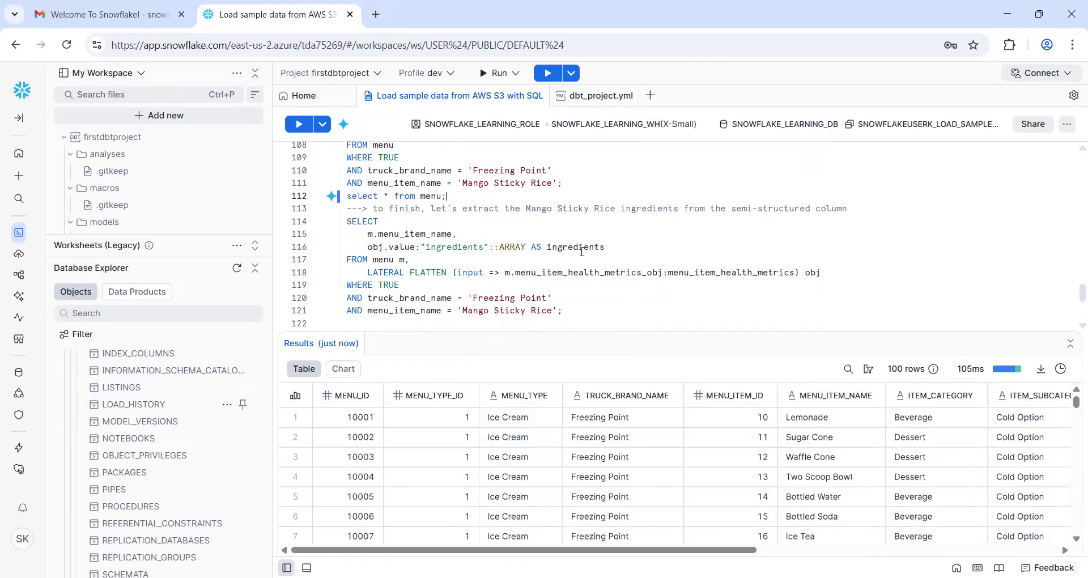
Copy menu_item_health_metrics from the FLATTEN input and highlight the MENU_ITEM_HEALTH_METRICS_OBJ column in the results
double_click(726, 273)
key("ctrl+c")
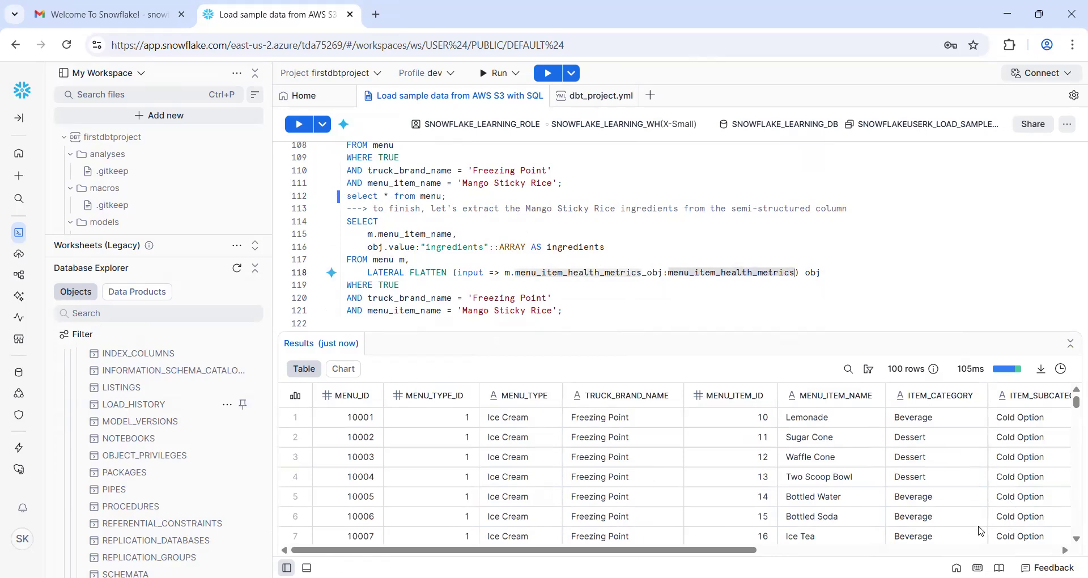
left_click(1065, 550)
left_click(1065, 550)
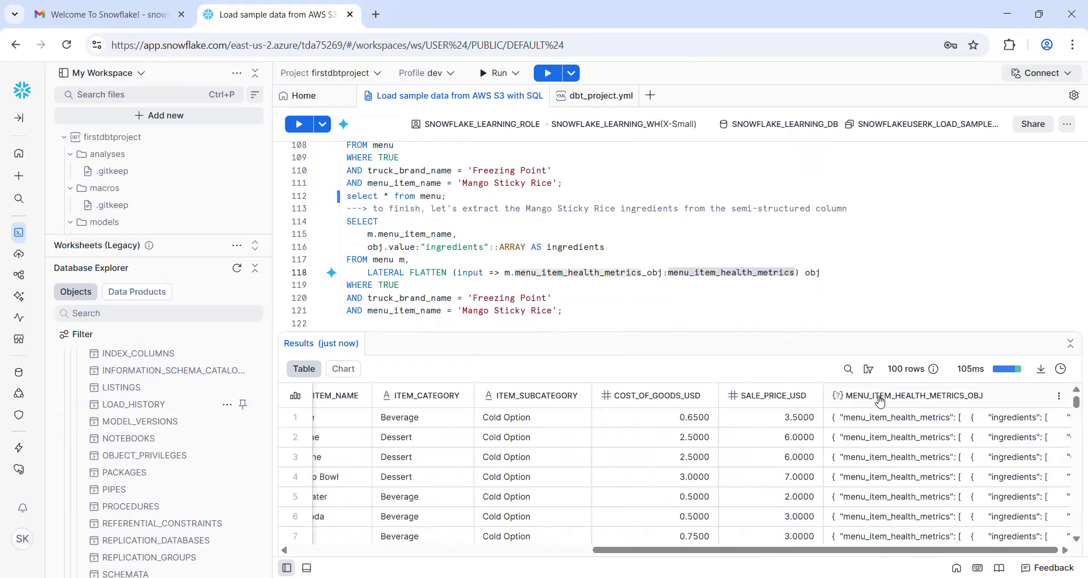
left_click(878, 395)
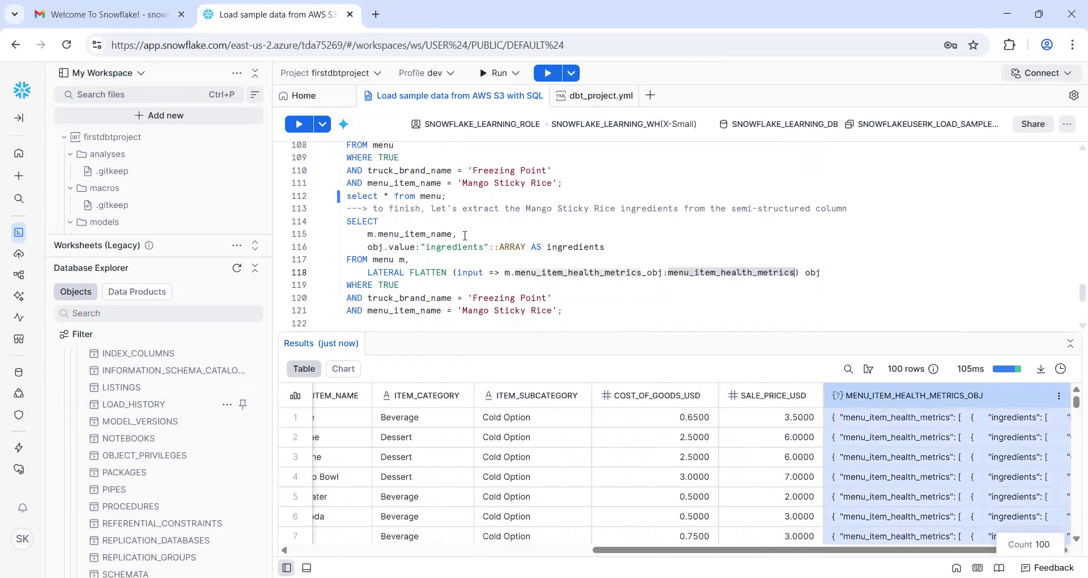
Try to query only menu_item_health_metrics by putting that name in place of the asterisk in the added select statement
left_click(468, 195)
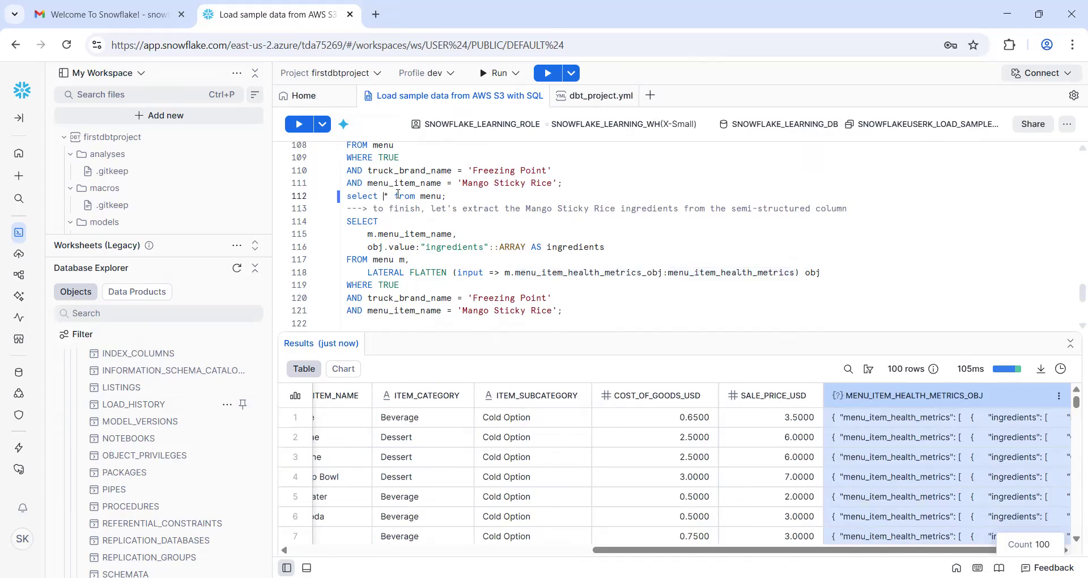
key("BackSpace")
key("ctrl+v")
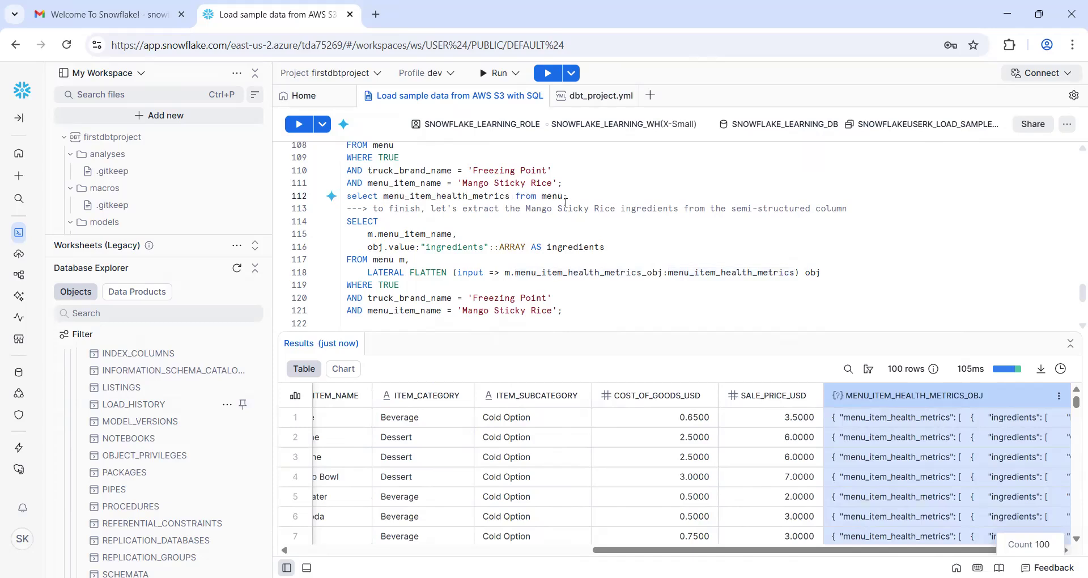
key("ctrl+Return")
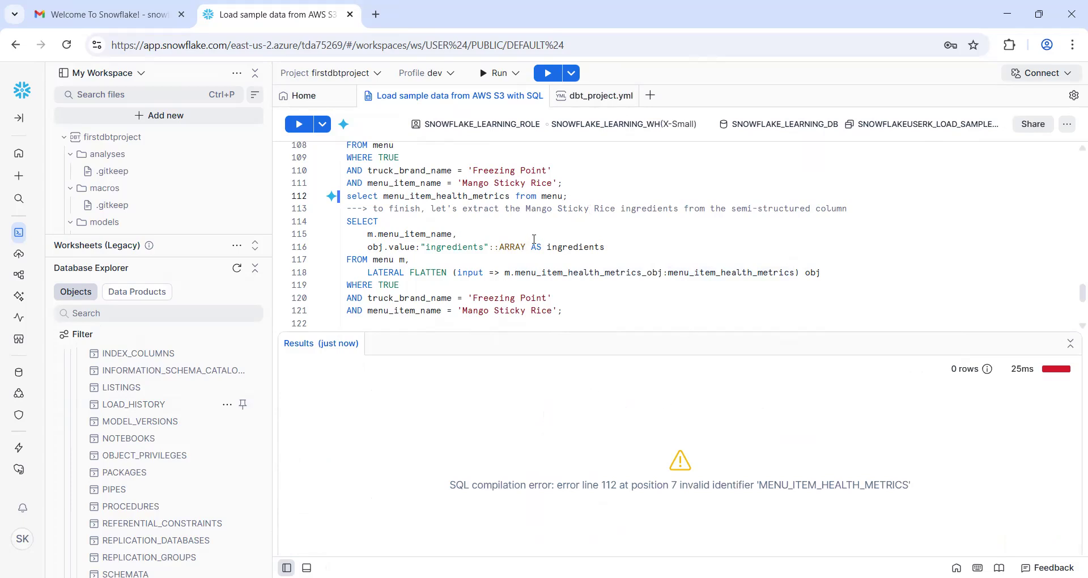
Replace menu_item_health_metrics with * in the added select statement and run select * from menu; again
double_click(476, 196)
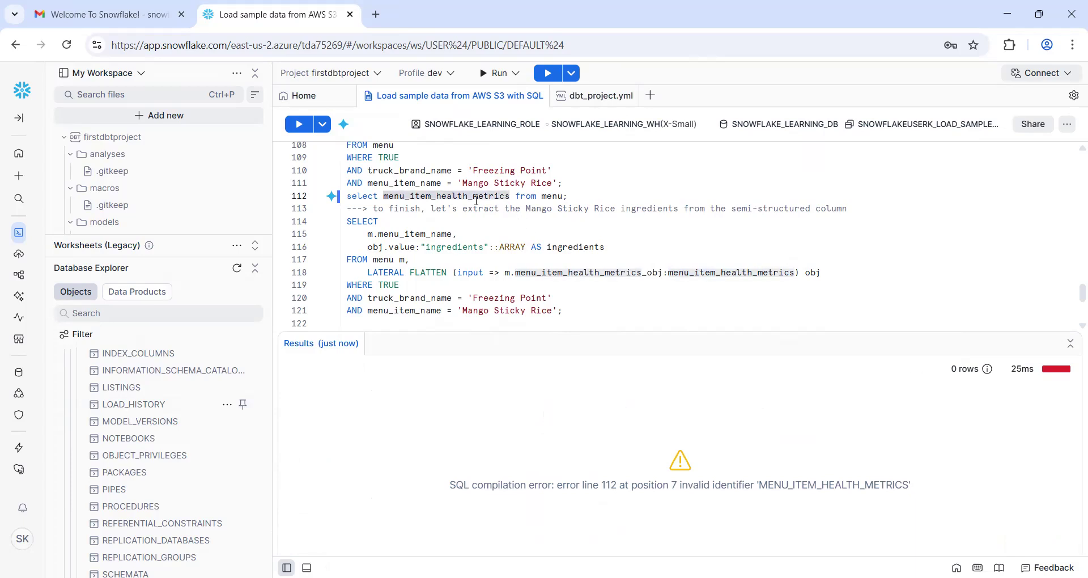
key("BackSpace")
type("*")
key("ctrl+Return")
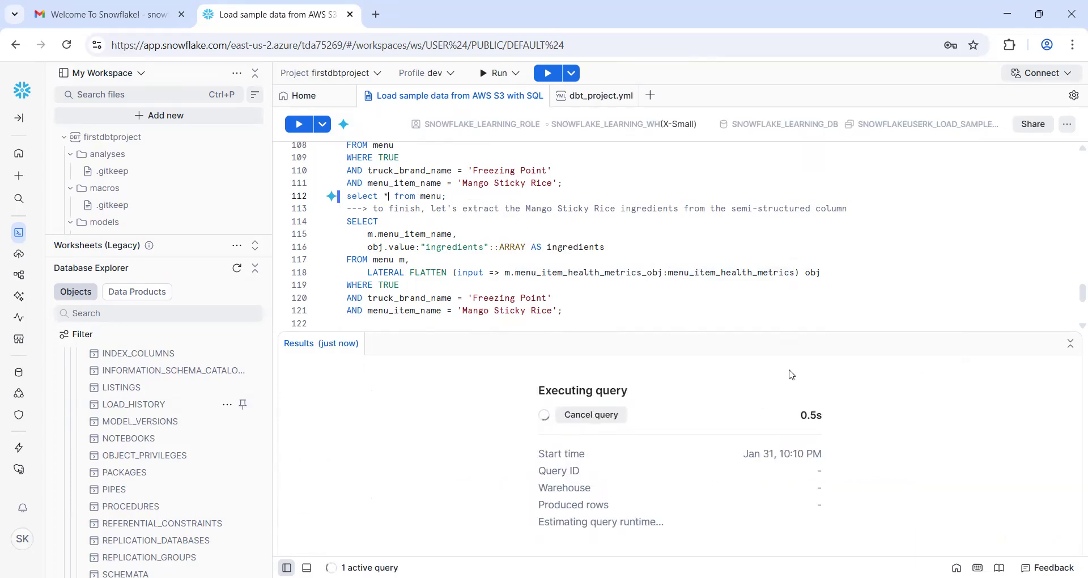
Select the MENU_ITEM_HEALTH_METRICS_OBJ column in the query results and check its column options
left_click(1066, 551)
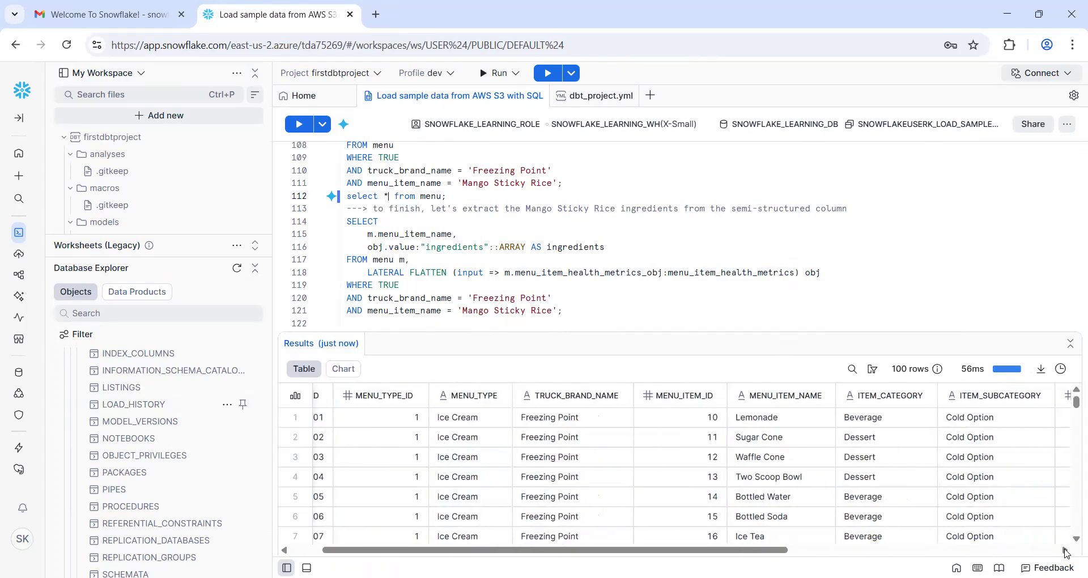
left_click(1066, 551)
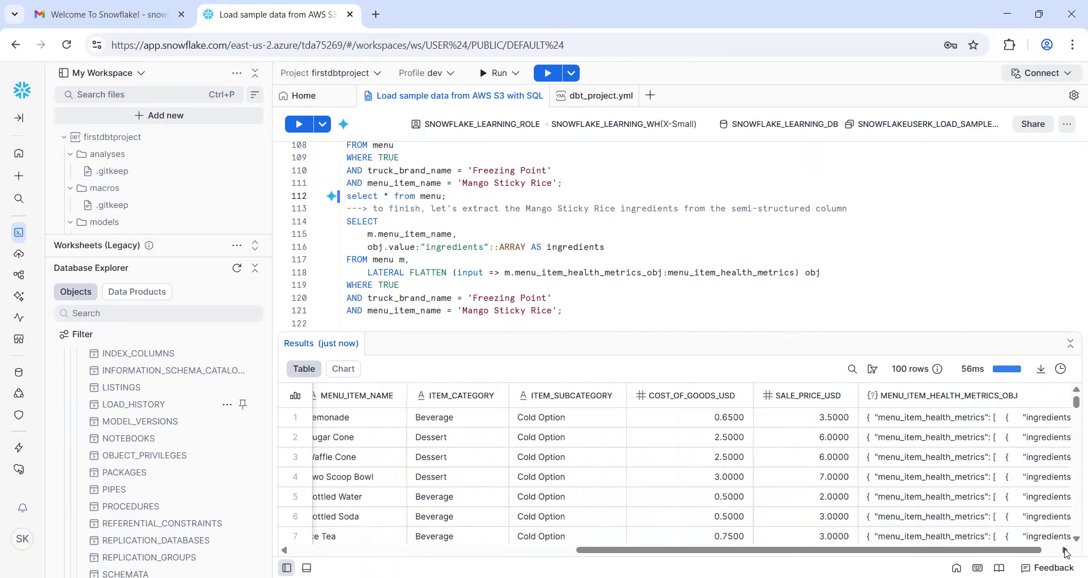
left_click(887, 400)
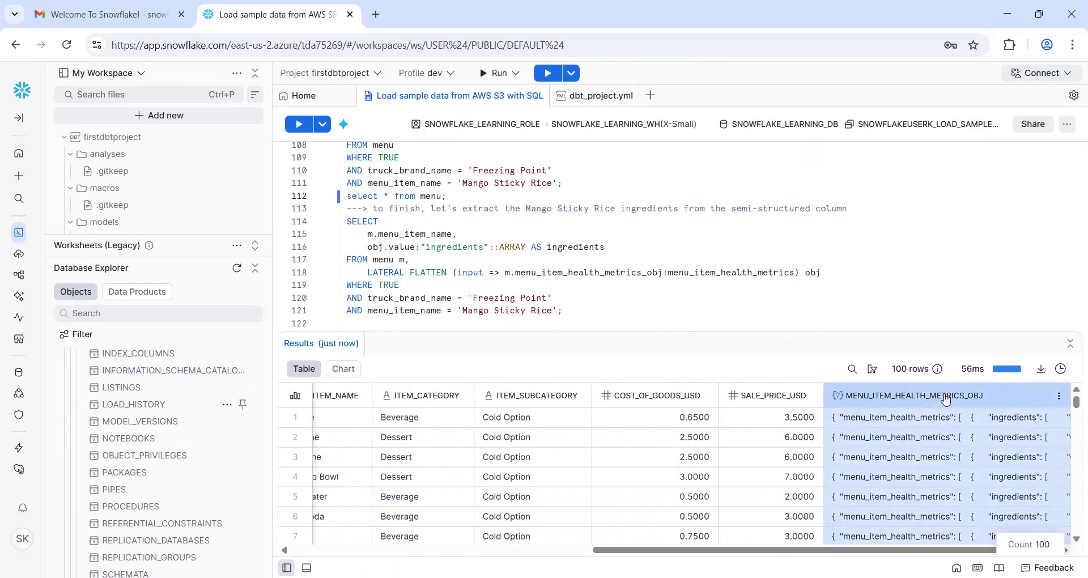
left_click(1060, 396)
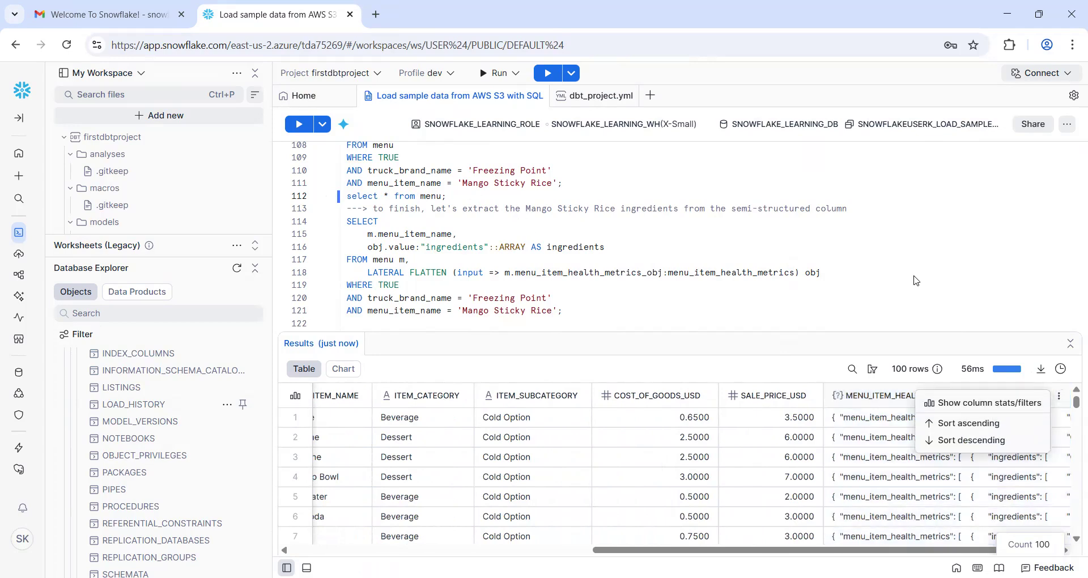
left_click(679, 265)
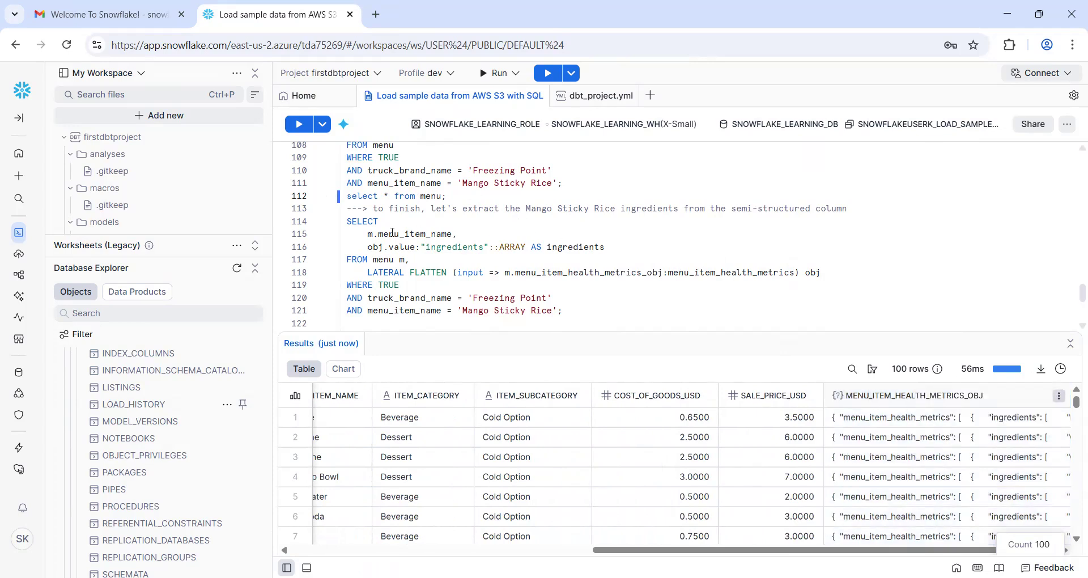
Replace the asterisk in the added select statement with the menu_item_health_metrics_obj column and run the query
key("BackSpace")
type("men")
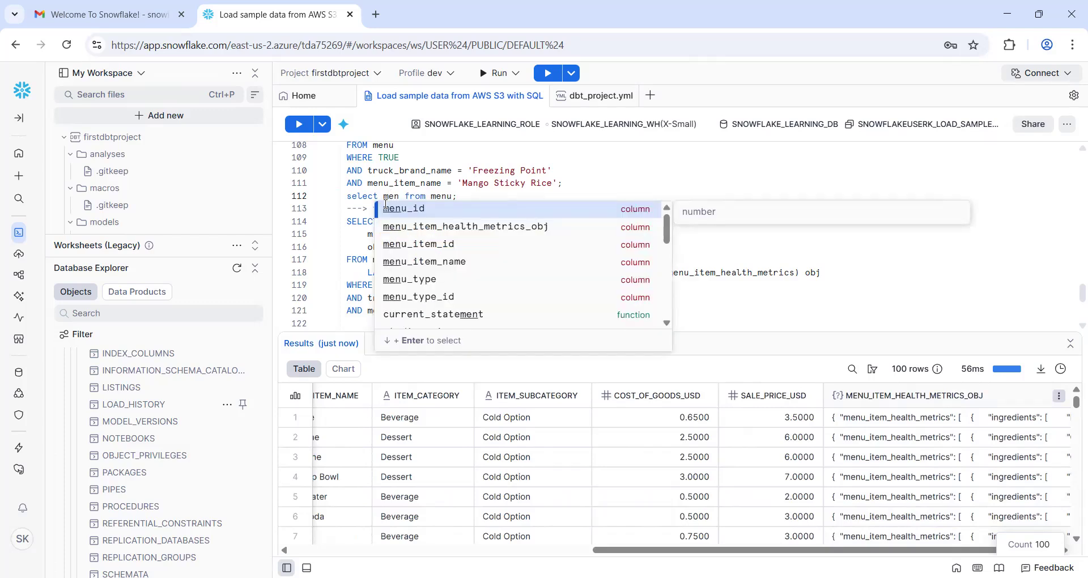
left_click(432, 231)
key("ctrl+Return")
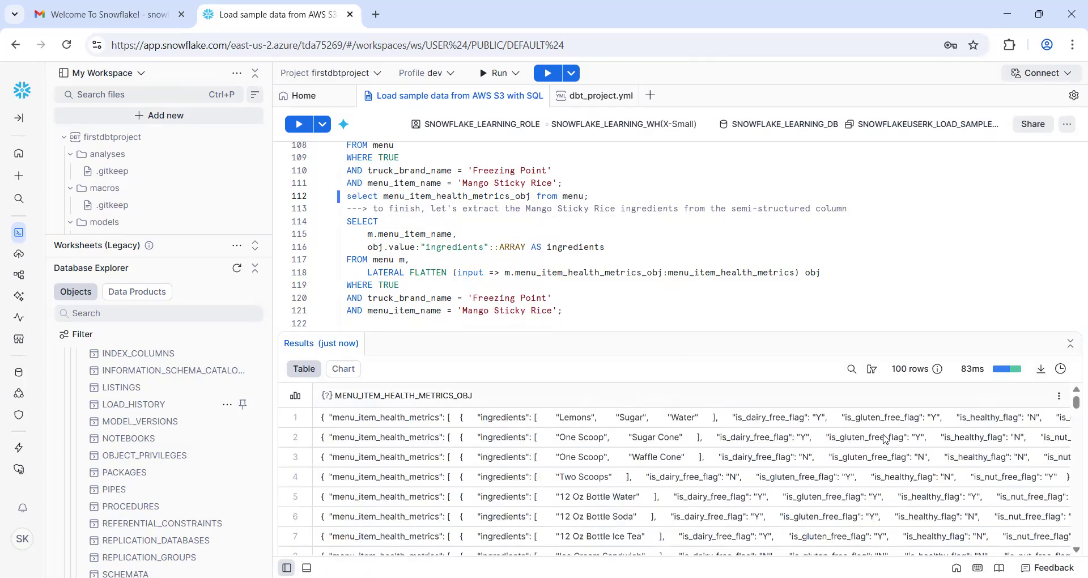
Open the first result's JSON value and highlight its ingredients and menu_item_health_metrics keys
left_click(795, 419)
left_click(848, 419)
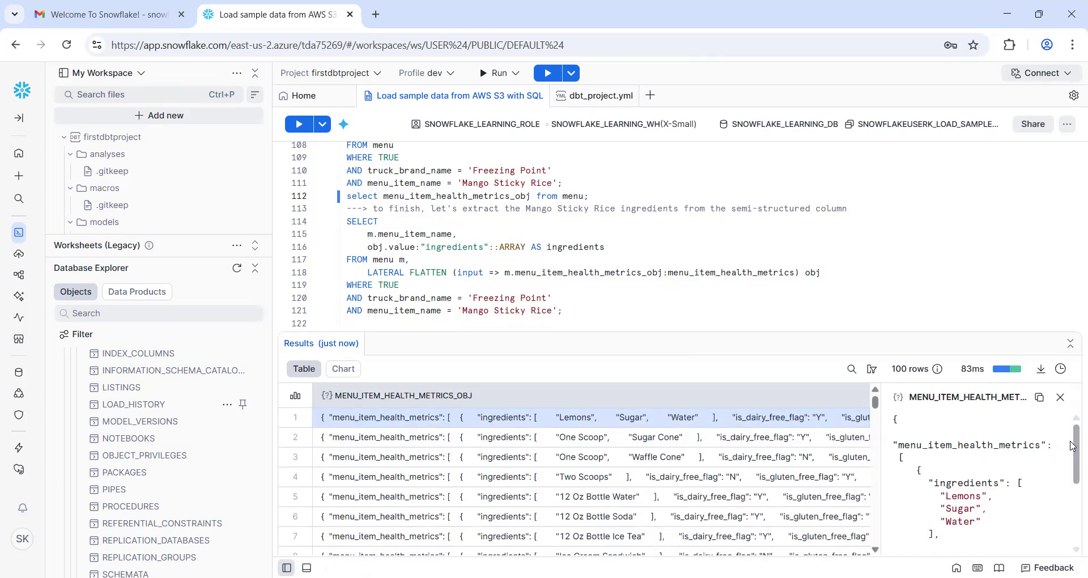
mouse_move(1073, 446)
left_mouse_down()
mouse_move(1073, 509)
mouse_move(1073, 441)
left_mouse_up()
double_click(959, 486)
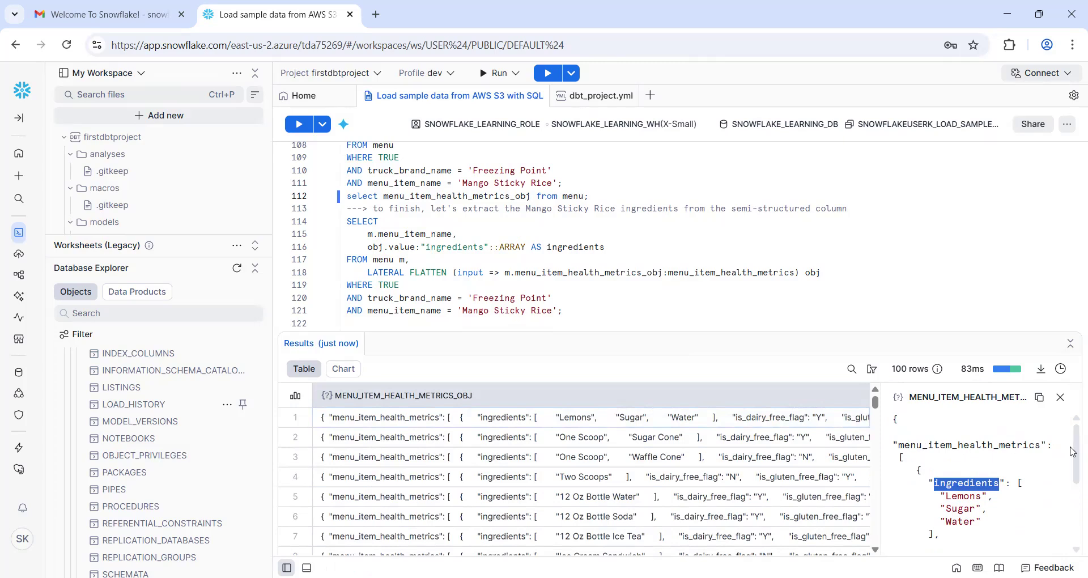
left_click_drag(1072, 450, 1071, 456)
double_click(970, 434)
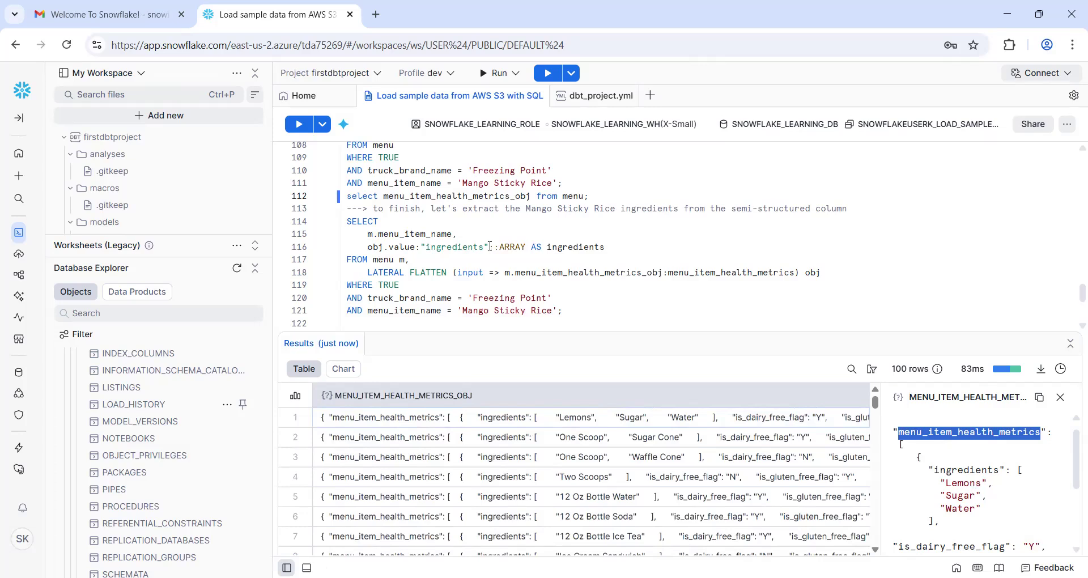
Examine the LATERAL FLATTEN clause, highlighting its input, the menu table, the menu_item_health_metrics_obj column and the menu_item_health_metrics key
left_click_drag(368, 272, 394, 273)
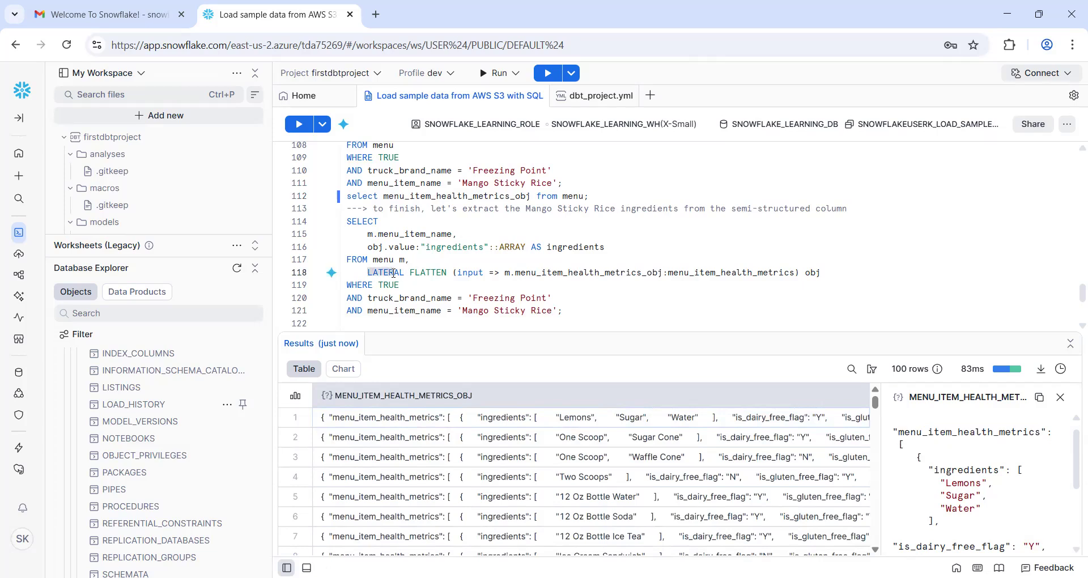
double_click(466, 272)
left_click(506, 273)
double_click(384, 259)
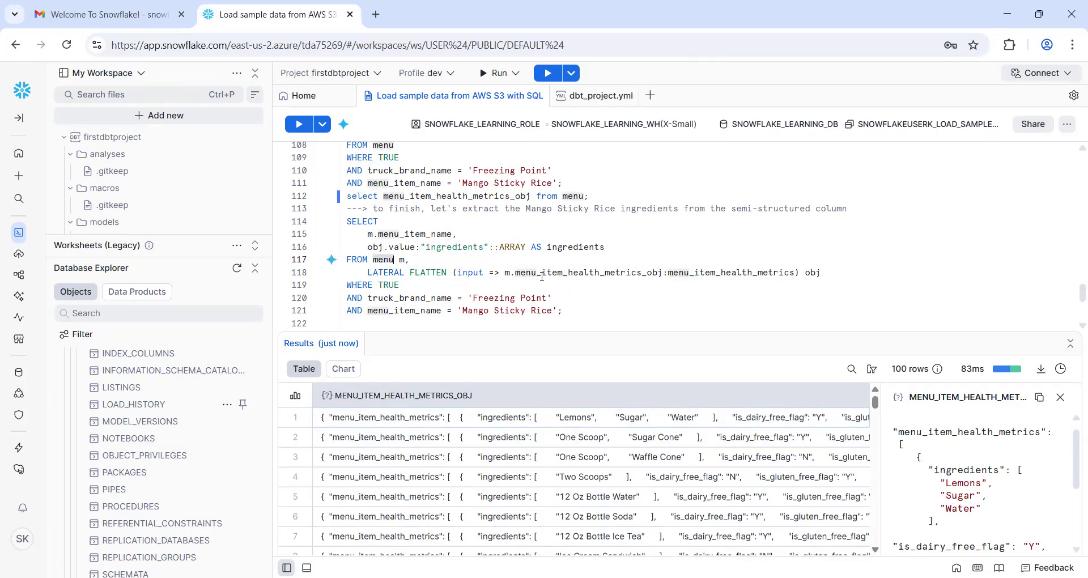
left_click(543, 275)
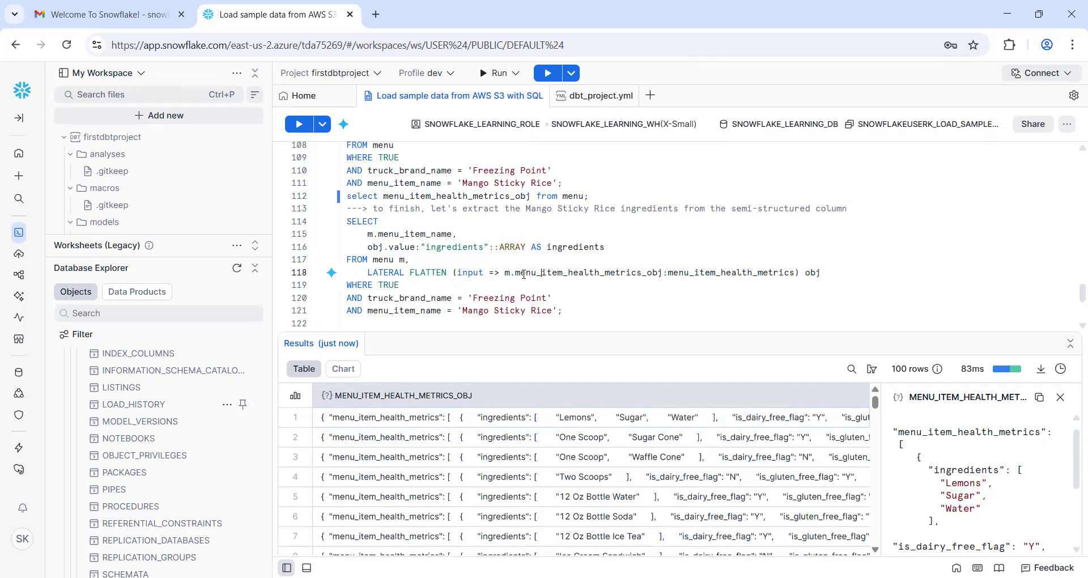
left_click_drag(515, 273, 663, 274)
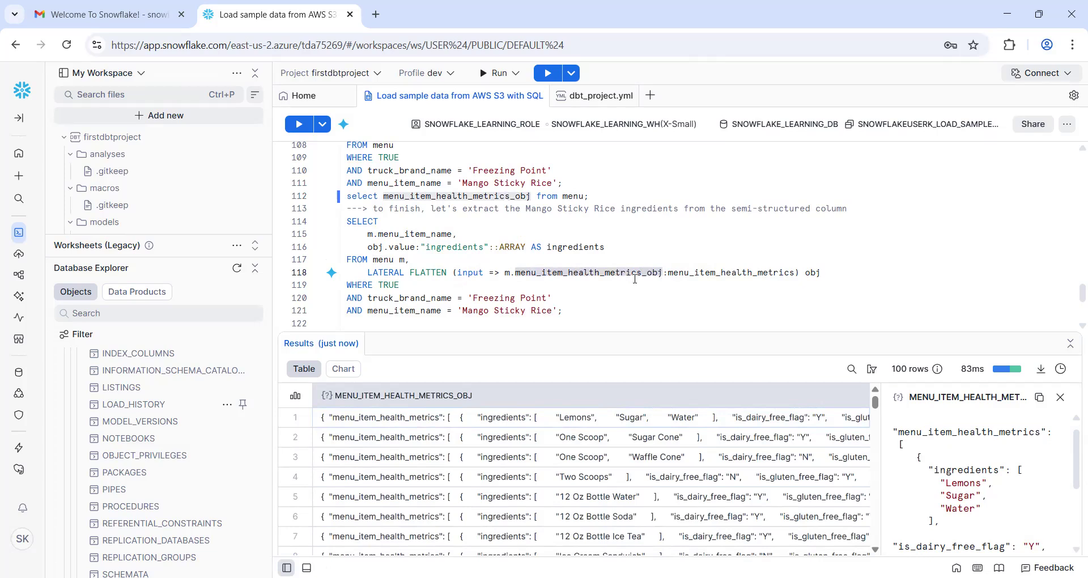
left_click(669, 272)
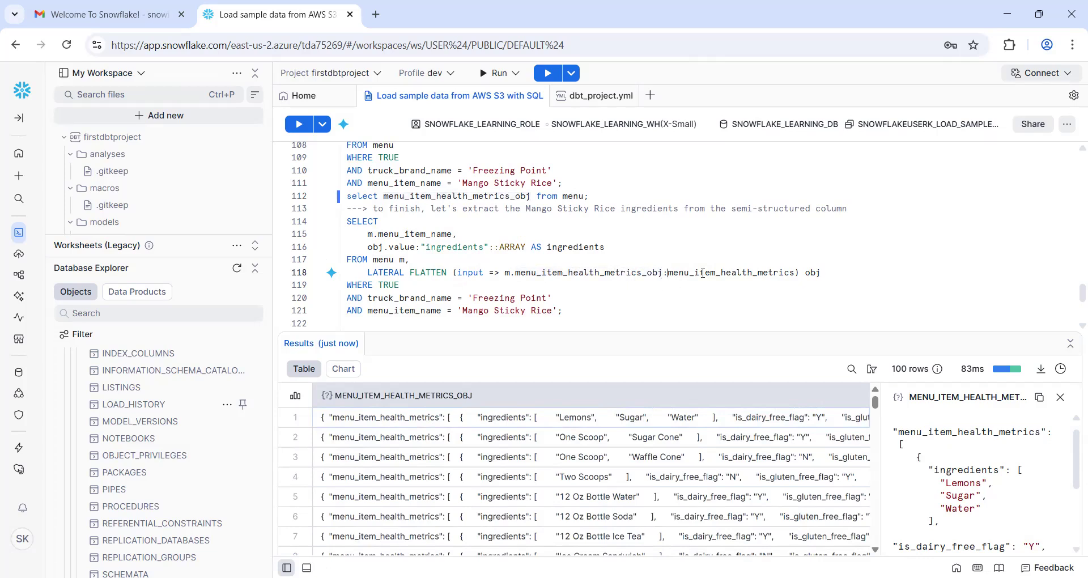
double_click(713, 273)
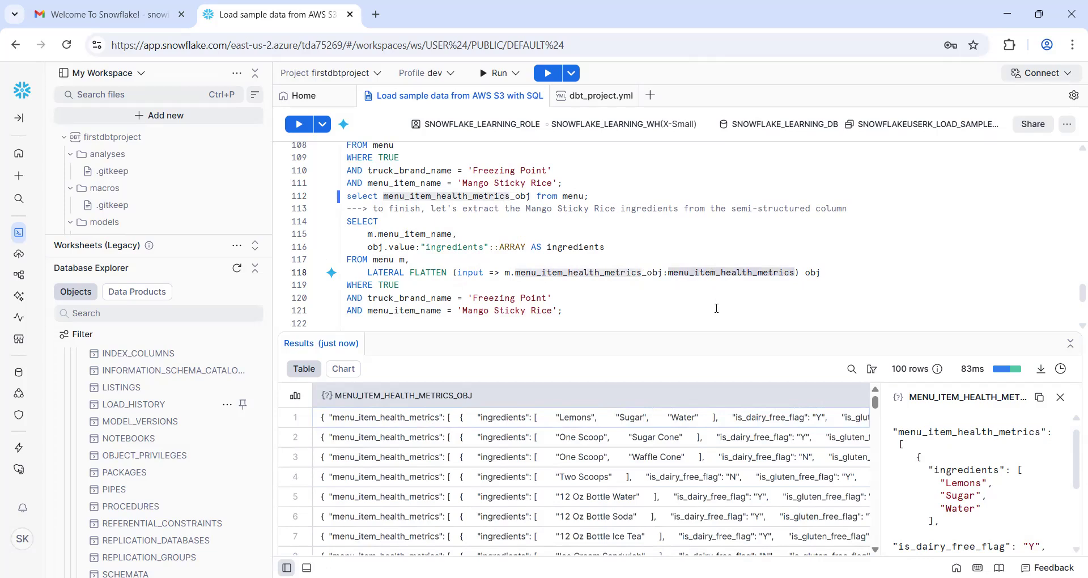
left_click_drag(801, 274, 367, 273)
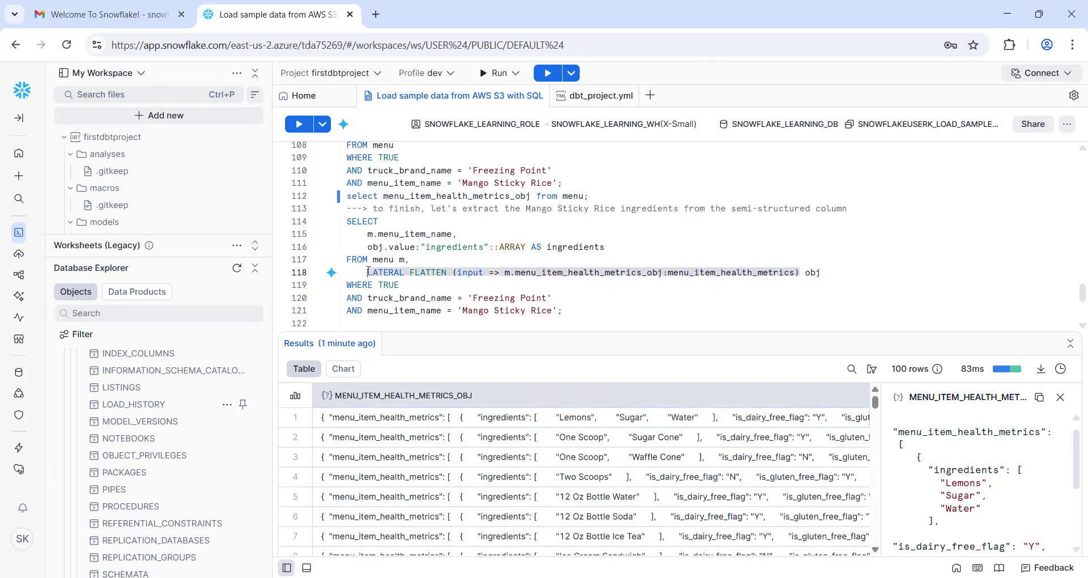
Trace the obj alias to the obj.value:"ingredients" expression, matching it to the JSON ingredients key and the ARRAY cast
double_click(810, 273)
left_click(840, 277)
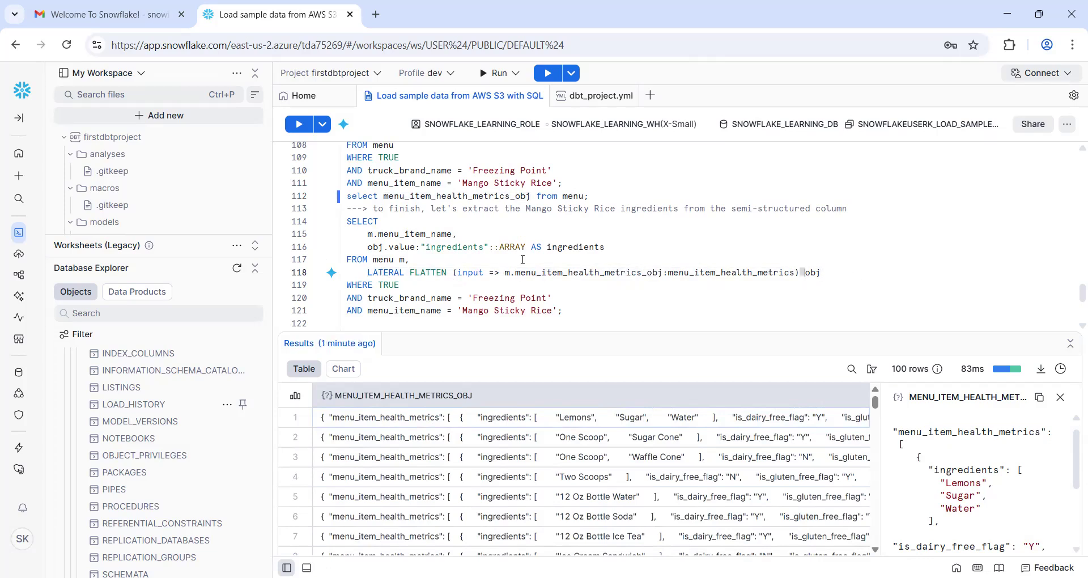
left_click(399, 246)
left_click(817, 275)
left_click(405, 247)
double_click(972, 470)
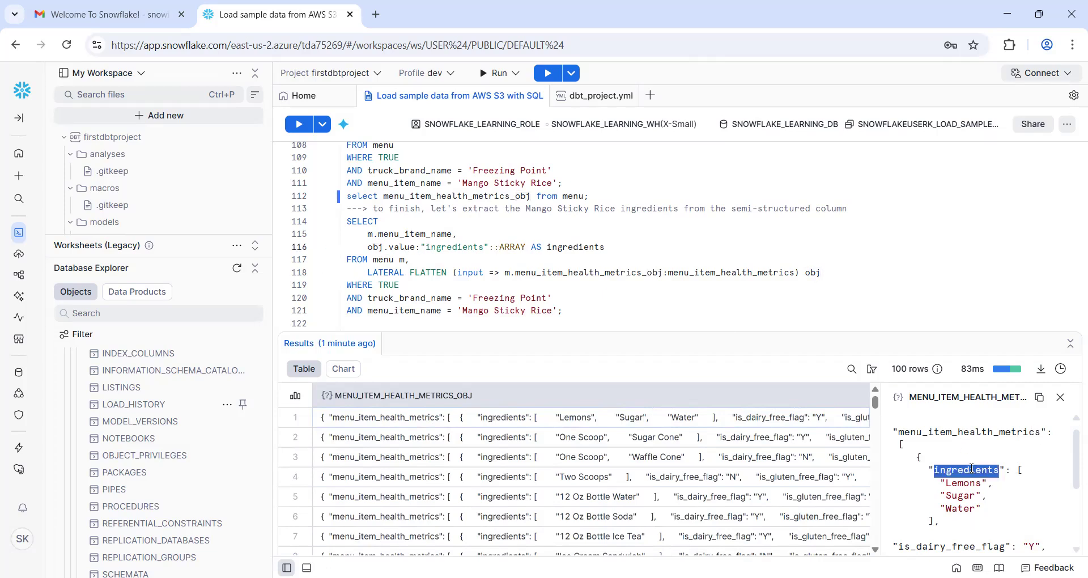
double_click(502, 247)
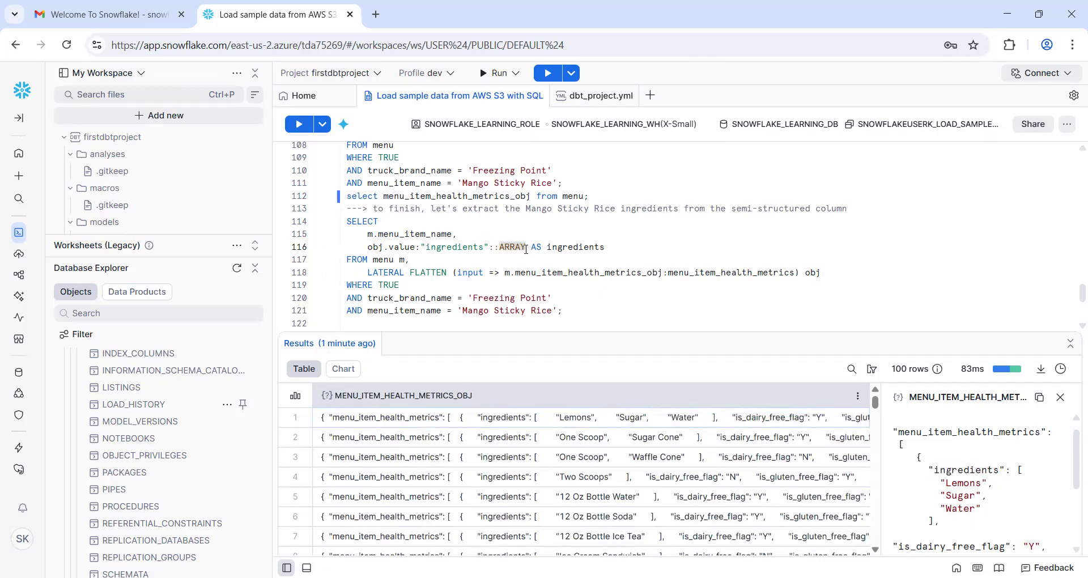
Run the Mango Sticky Rice ingredients query and check its truck_brand_name and menu_item_name filters
left_click(522, 273)
key("ctrl+Return")
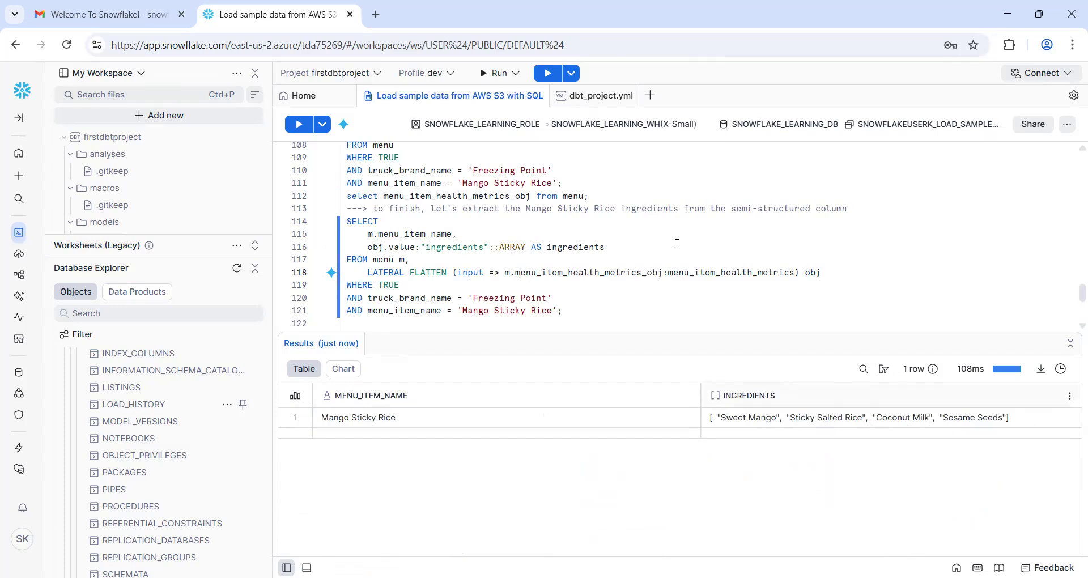
left_click(490, 298)
left_click(487, 311)
left_click(500, 296)
Review the worksheet from its introduction through the warehouse, database and schema setup to the start of Step 2
scroll(1072, 208, "up", 15)
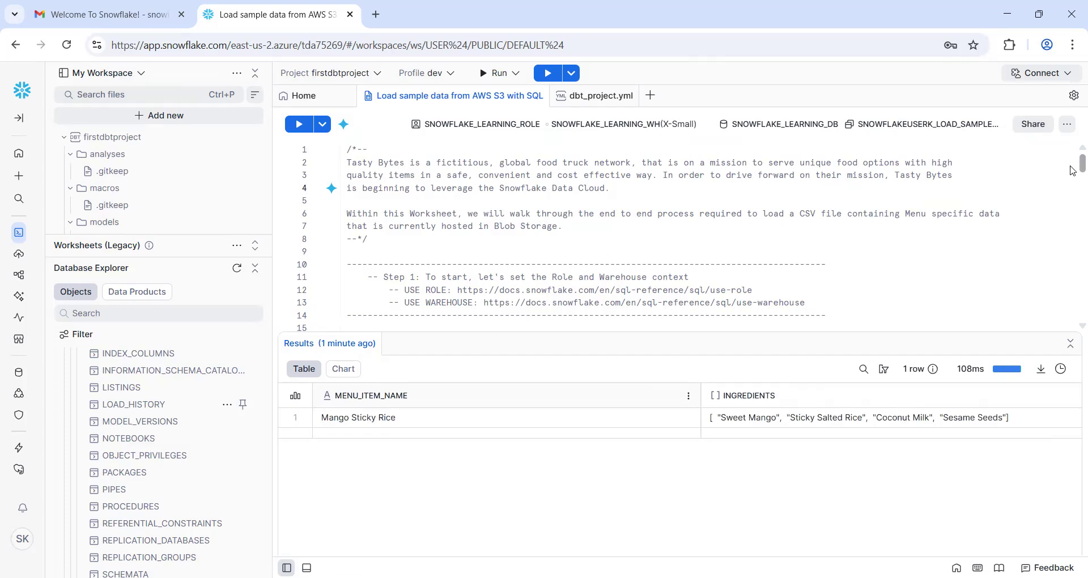
scroll(1073, 183, "down", 3)
scroll(1073, 193, "down", 7)
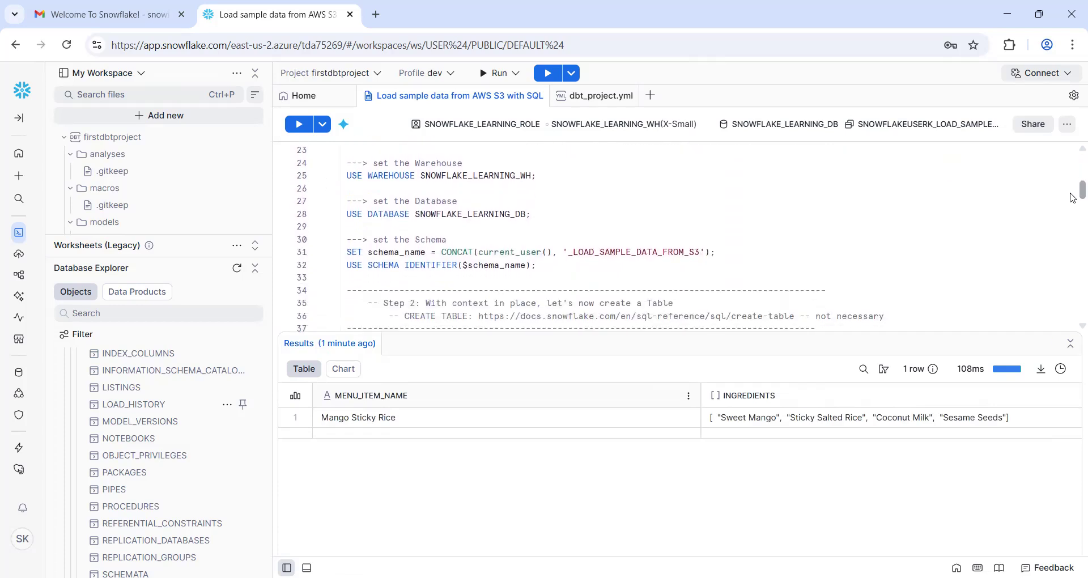